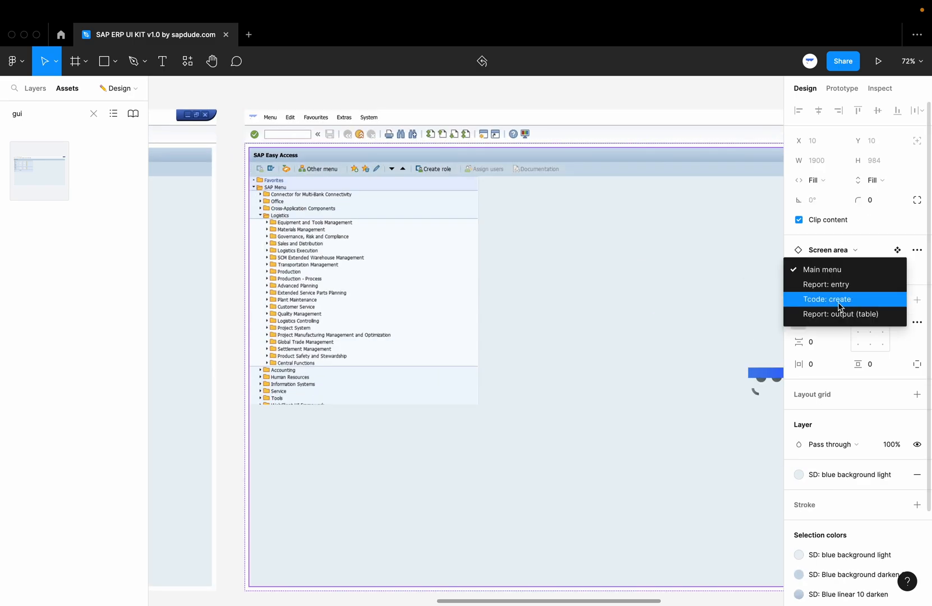
Switch the GUI screen's Screen area to the Tcode: create variant for the Create Equipment screen.
right_click(483, 240)
left_click(522, 445)
left_click(291, 229)
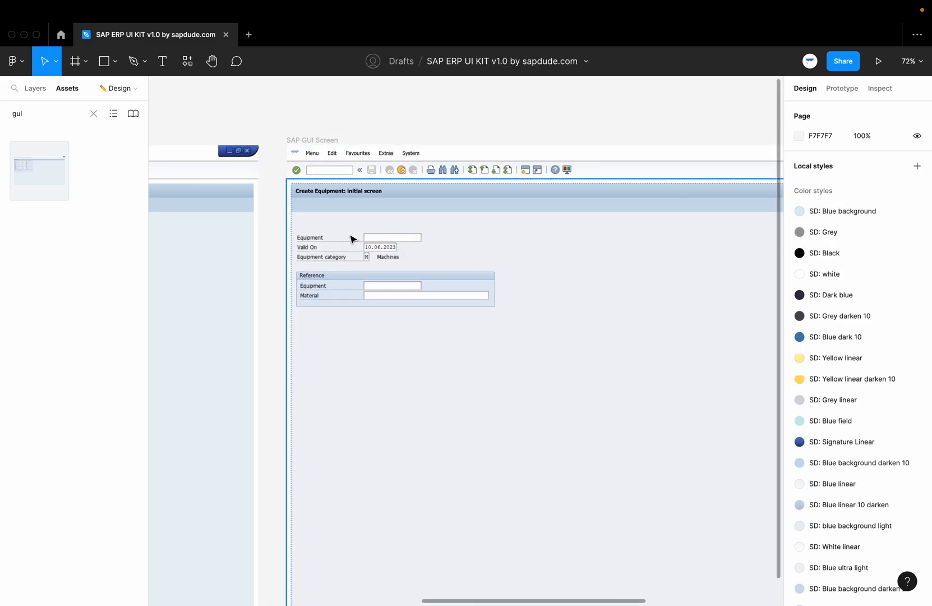
Place a Single Field component below the Reference box and turn on its label and entry.
scroll(349, 237, "up", 8)
left_click(93, 114)
type("FIELD")
left_click_drag(40, 241, 260, 372)
left_click(866, 289)
left_click(866, 329)
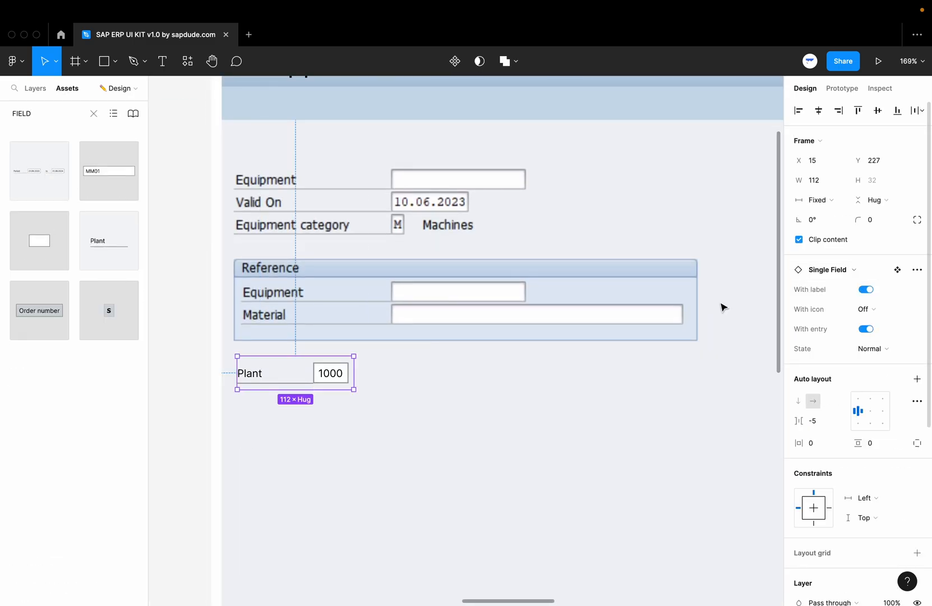
Label the new field "Object type" and set its entry to "IMM".
double_click(248, 365)
type("Object type")
double_click(408, 366)
type("IMM")
key("Escape")
key("Escape")
Place a labelled Checkbox component below the Object type field and name it "Important equipment".
left_click(94, 113)
type("checkbox")
left_click_drag(22, 153, 267, 408)
left_click(866, 270)
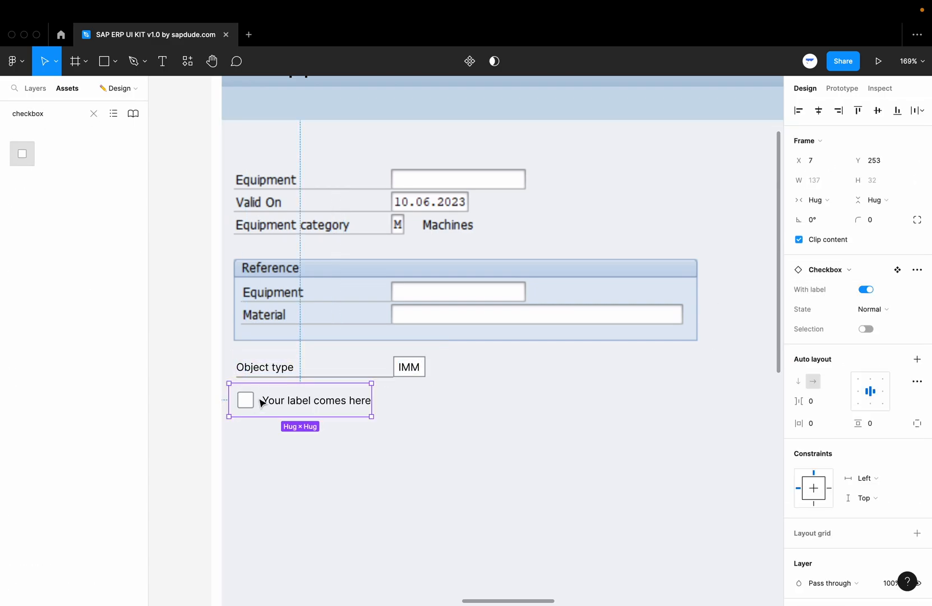
double_click(314, 399)
type("Important equipment")
key("Escape")
key("Escape")
Find the section component and place the Item data section beside the Reference box on the Create Equipment screen.
scroll(266, 257, "down", 5)
left_click(94, 113)
type("section")
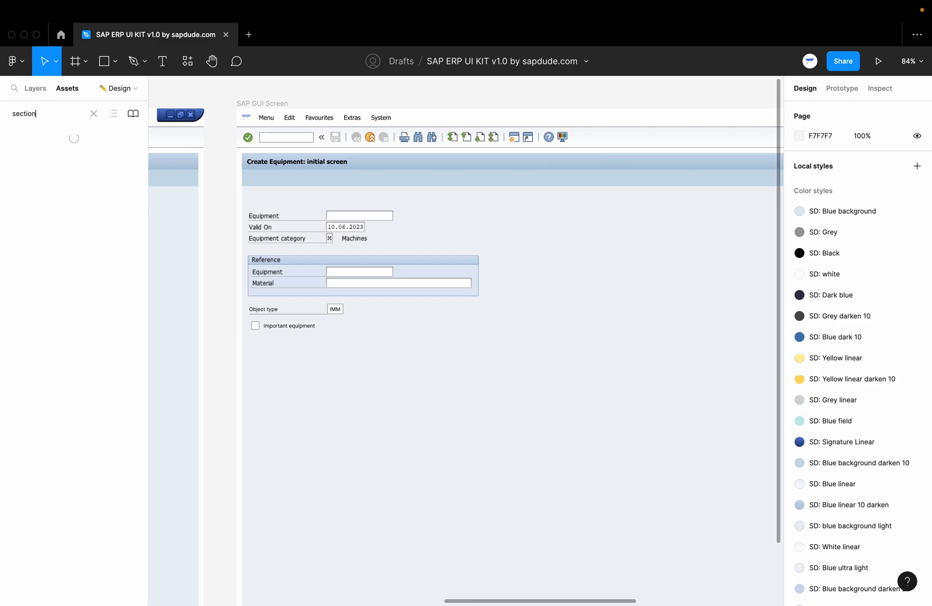
left_click_drag(35, 165, 365, 412)
scroll(364, 404, "right", 2)
left_click_drag(264, 404, 438, 277)
scroll(463, 389, "down", 8)
left_click(465, 206)
scroll(283, 181, "left", 5)
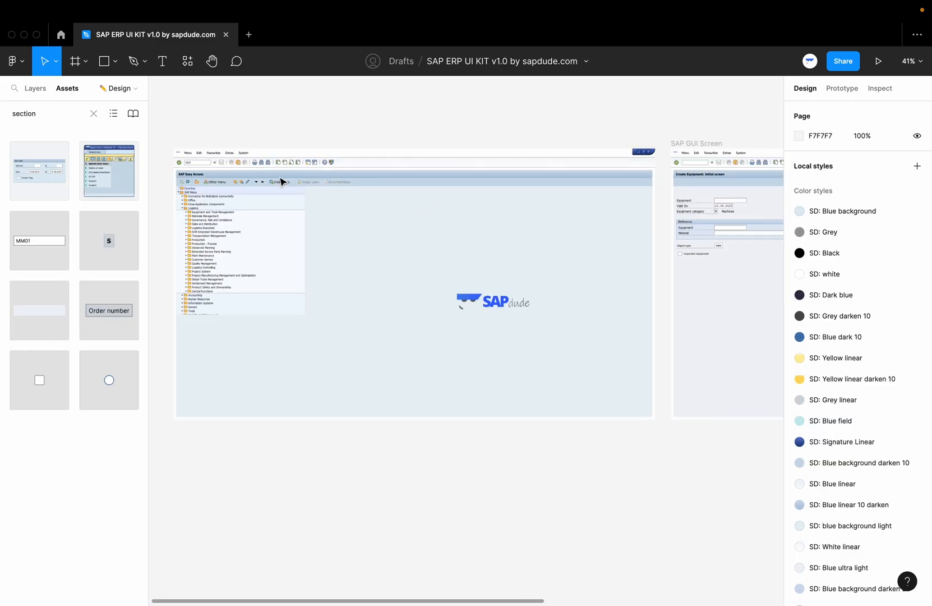
left_click(595, 196)
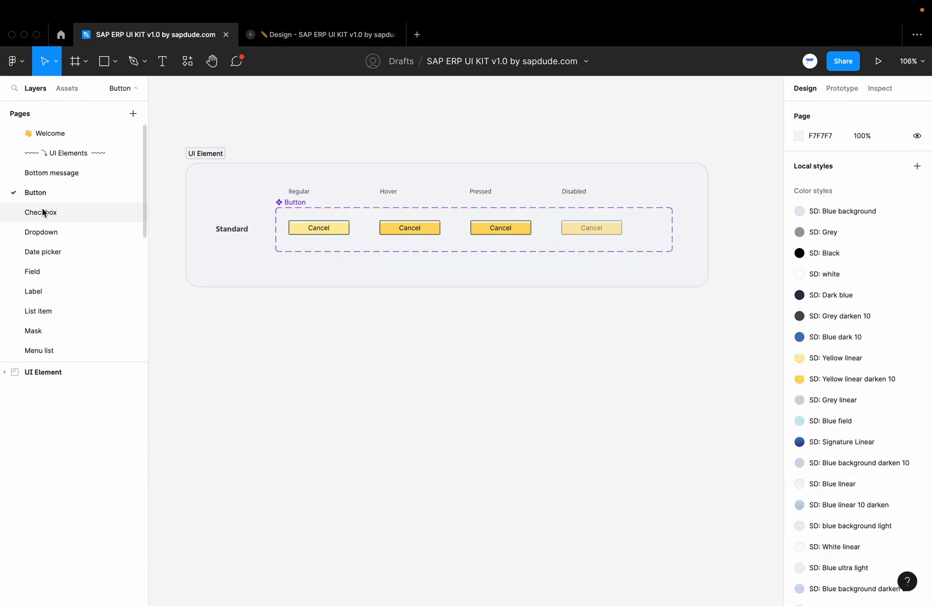
Look through the kit's UI element pages: Checkbox, Date picker, Field, List item and Menu list.
left_click(43, 212)
left_click(43, 251)
left_click(32, 271)
left_click(38, 311)
left_click(39, 350)
On the Field page, place a Single Field component on the empty canvas above the UI Element frame.
left_click(33, 271)
scroll(244, 205, "up", 5)
left_click(67, 88)
type("field")
left_click_drag(39, 241, 284, 247)
scroll(209, 212, "up", 5)
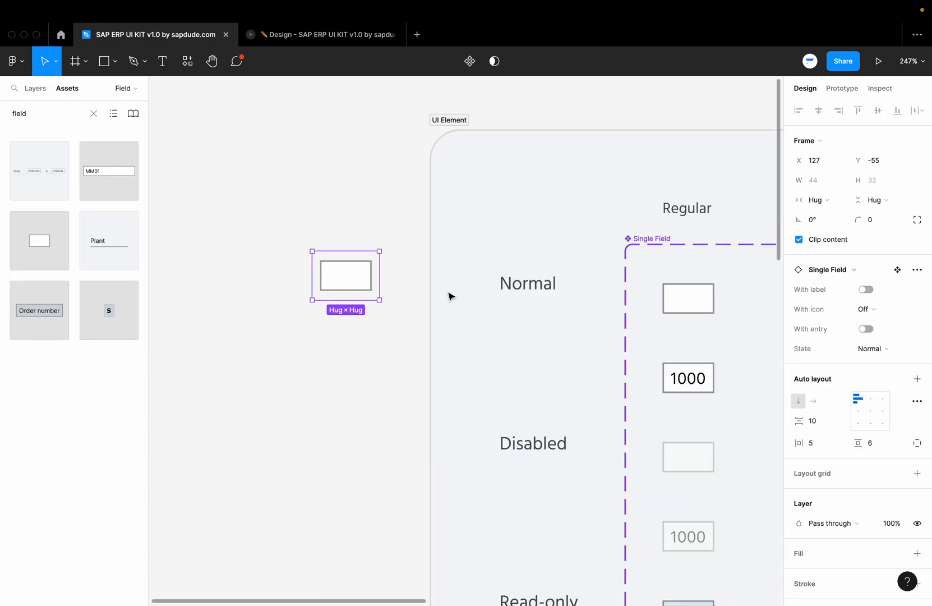
scroll(196, 470, "up", 4)
left_click_drag(196, 471, 716, 225)
scroll(671, 234, "right", 3)
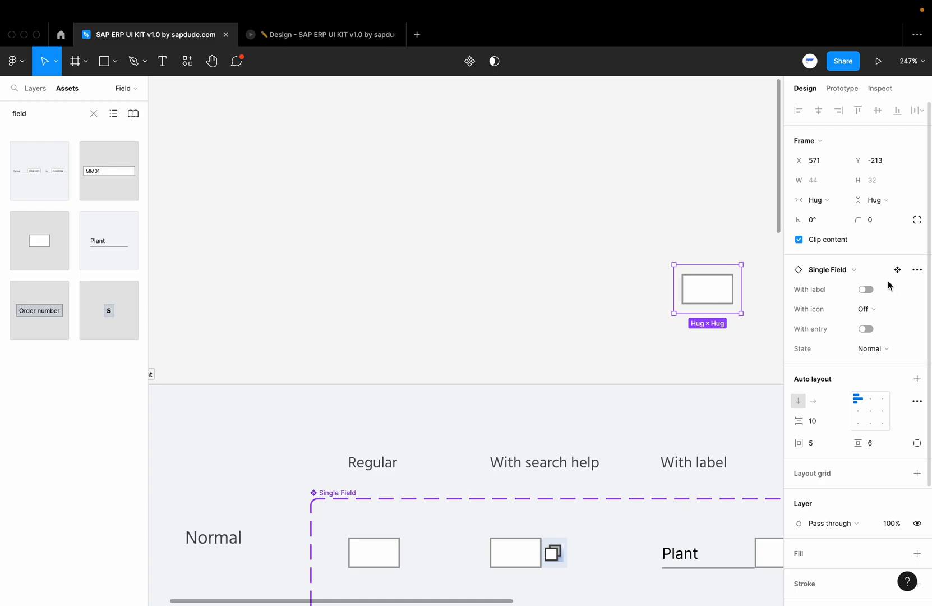
Turn on the label of the placed Single Field, with its icon option set to Off.
left_click(866, 289)
left_click(866, 289)
left_click(866, 289)
left_click(863, 309)
key("Escape")
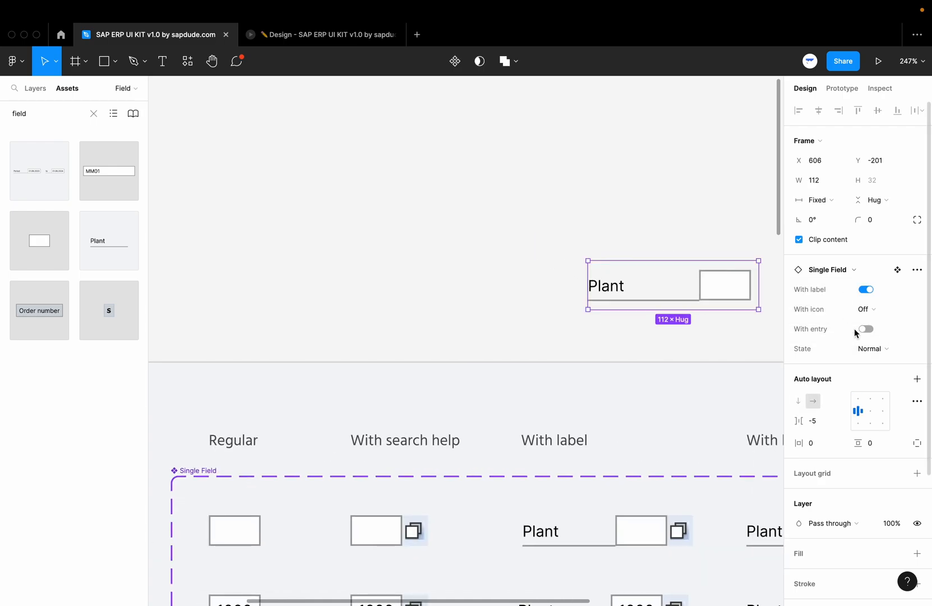
Turn on the Plant field's entry and set its state to Read-only.
left_click(866, 328)
left_click(874, 349)
left_click(862, 371)
left_click(867, 348)
left_click(852, 366)
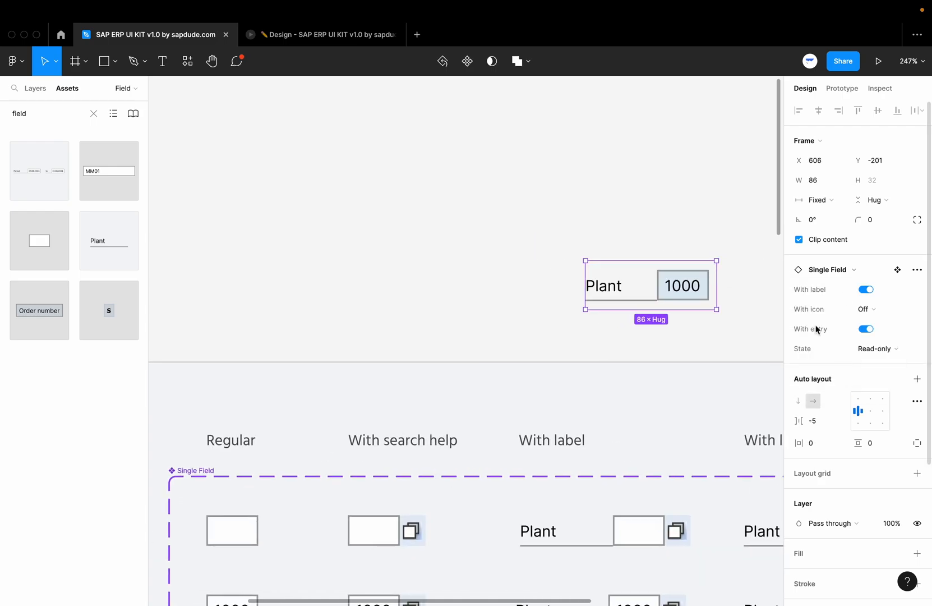
left_click(508, 151)
Find the Dropdown component and place it above the Plant field.
left_click(94, 113)
type("dropdown")
left_click_drag(113, 162, 717, 228)
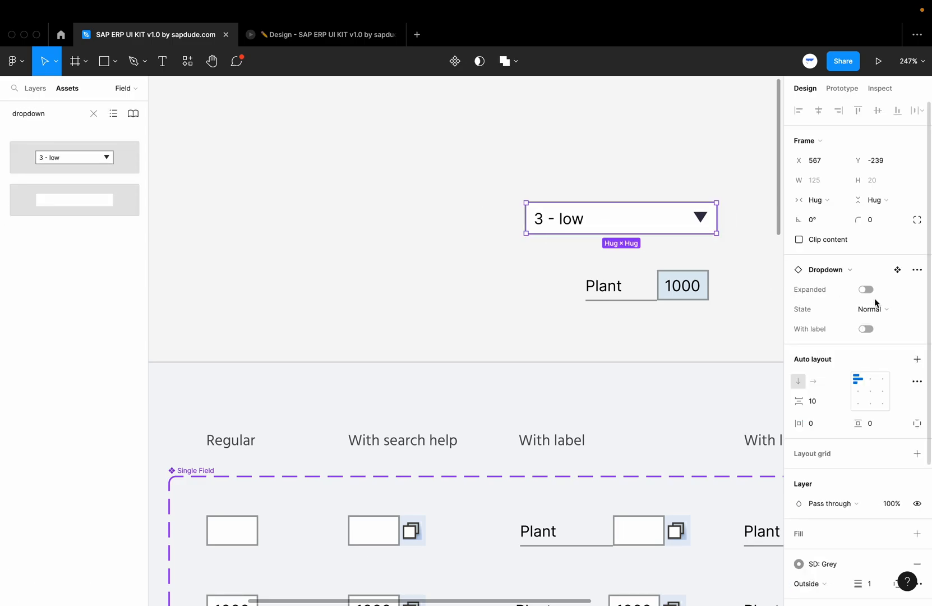
Try out the Expanded variant of the placed Dropdown.
left_click(867, 289)
left_click(870, 289)
left_click(869, 305)
left_click(868, 288)
left_click(840, 272)
left_click(866, 271)
Turn on the Dropdown's label and deselect the component.
left_click(866, 329)
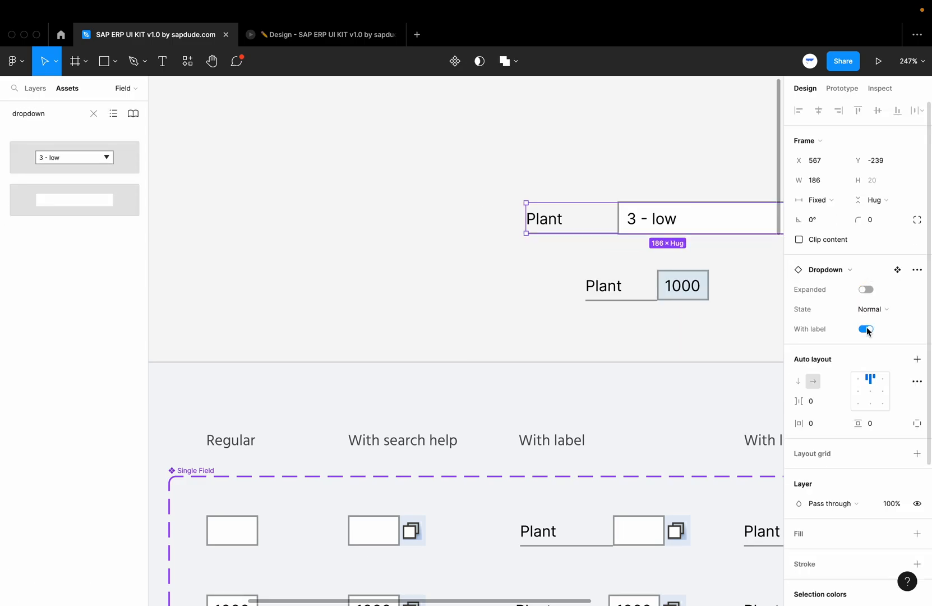
scroll(470, 134, "right", 3)
left_click(417, 134)
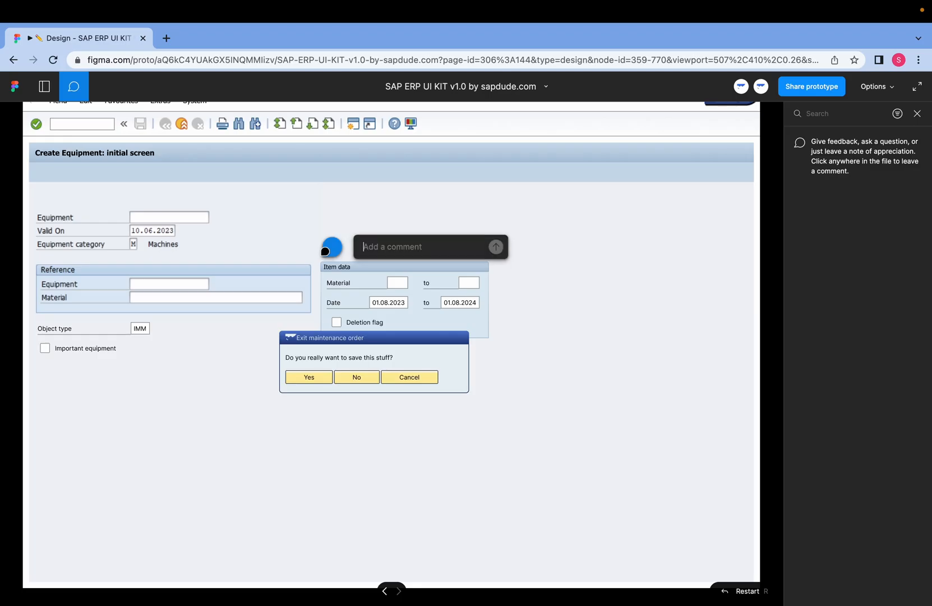
Post the comment "Do we need this section?" at the prototype's Item data section and mark it as resolved.
type("Do we need this section?")
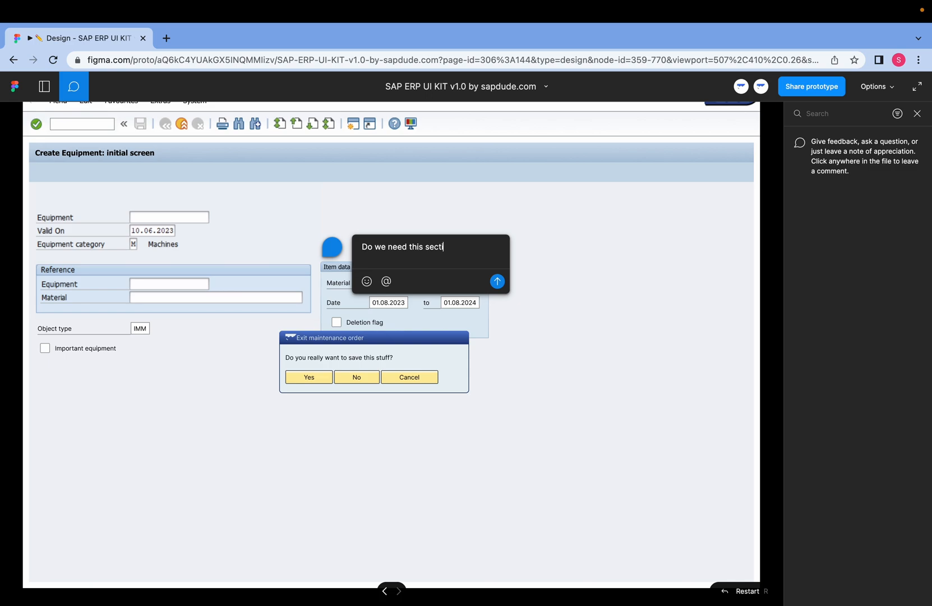
key("Return")
left_click(922, 138)
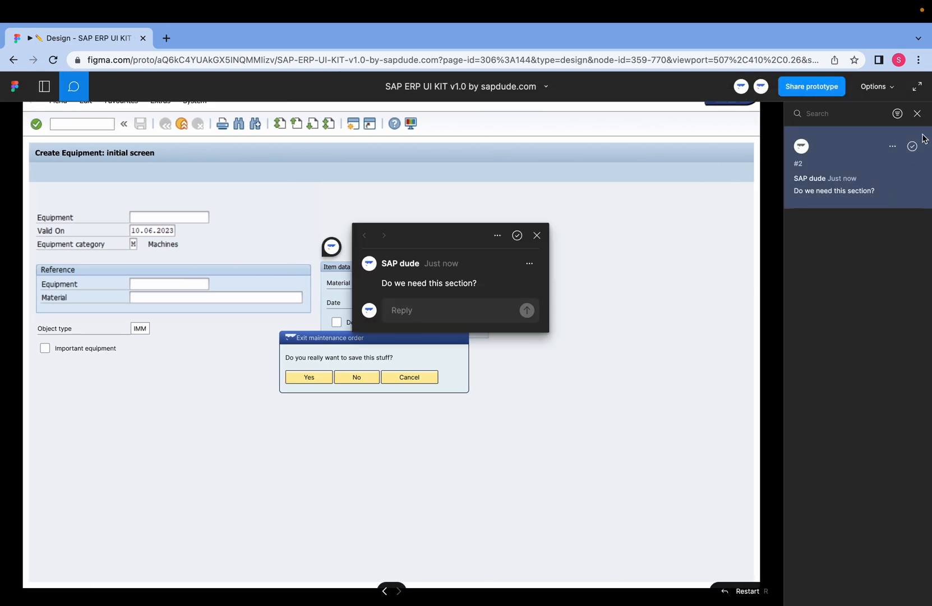
left_click(913, 145)
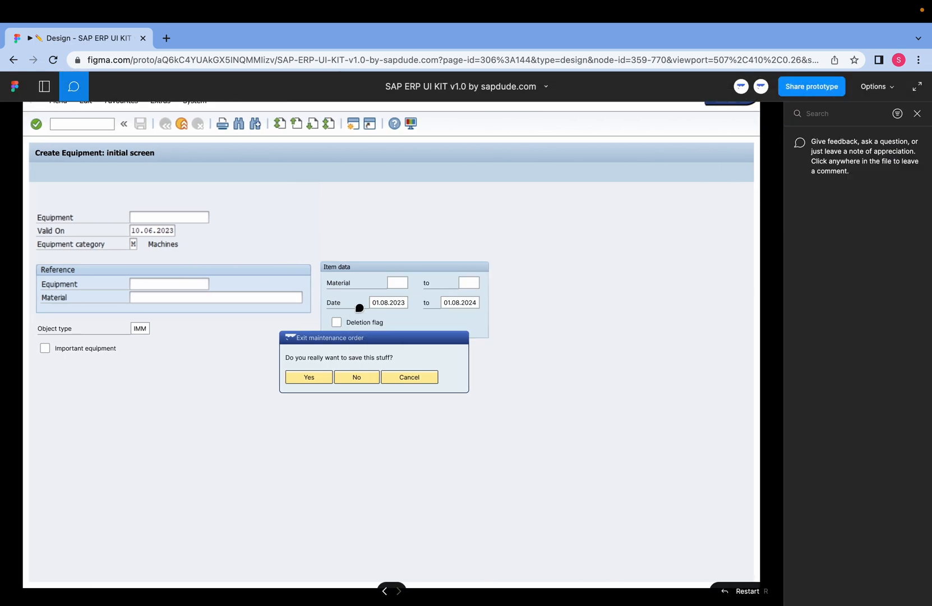
left_click(48, 367)
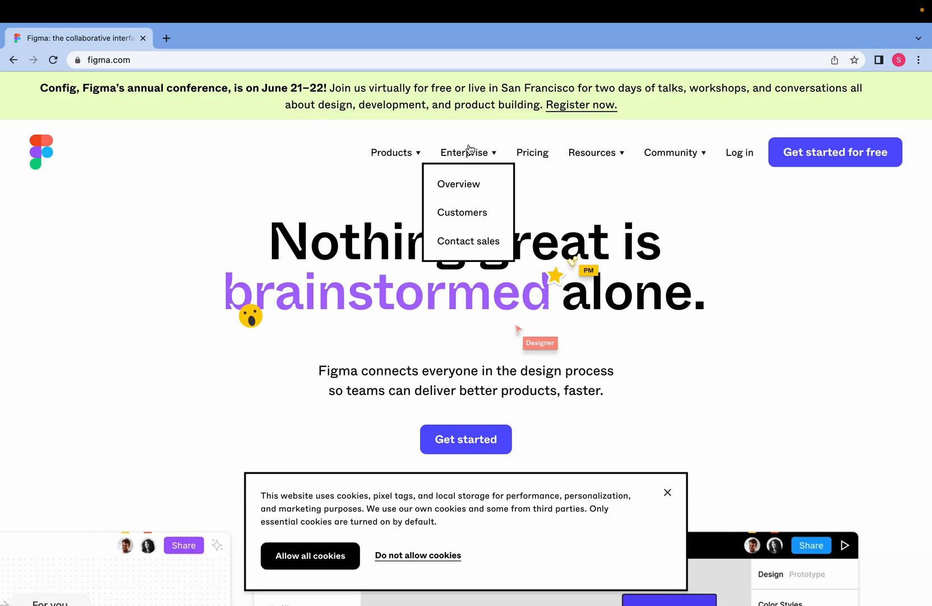
Look over the Figma home page and its free sign-up form, closing the form without registering.
mouse_move(654, 161)
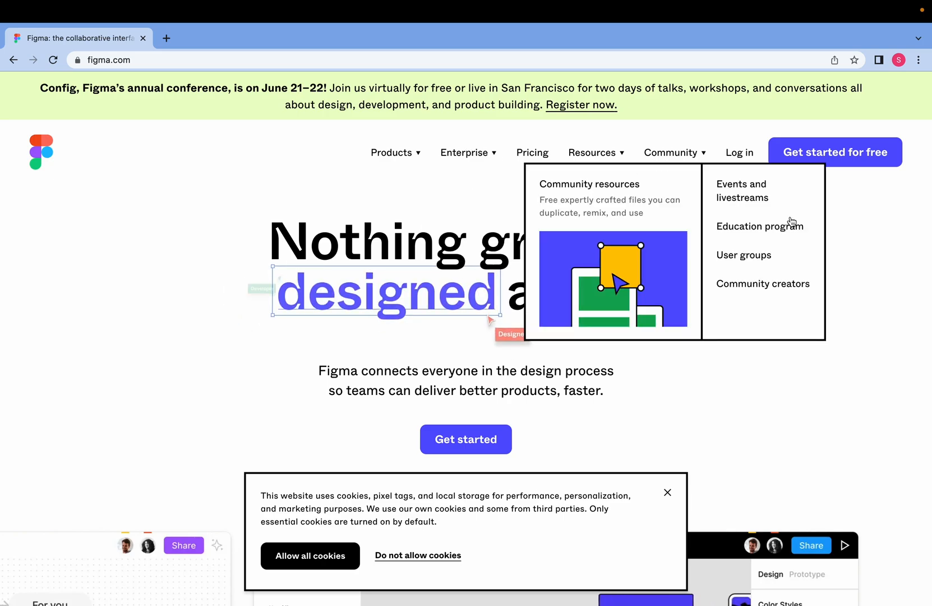
left_click(841, 162)
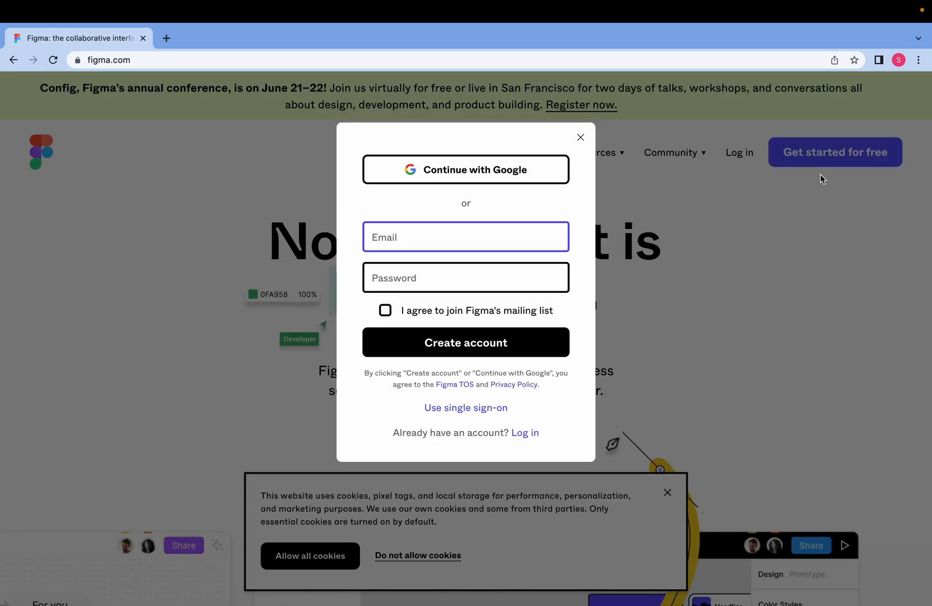
left_click(586, 139)
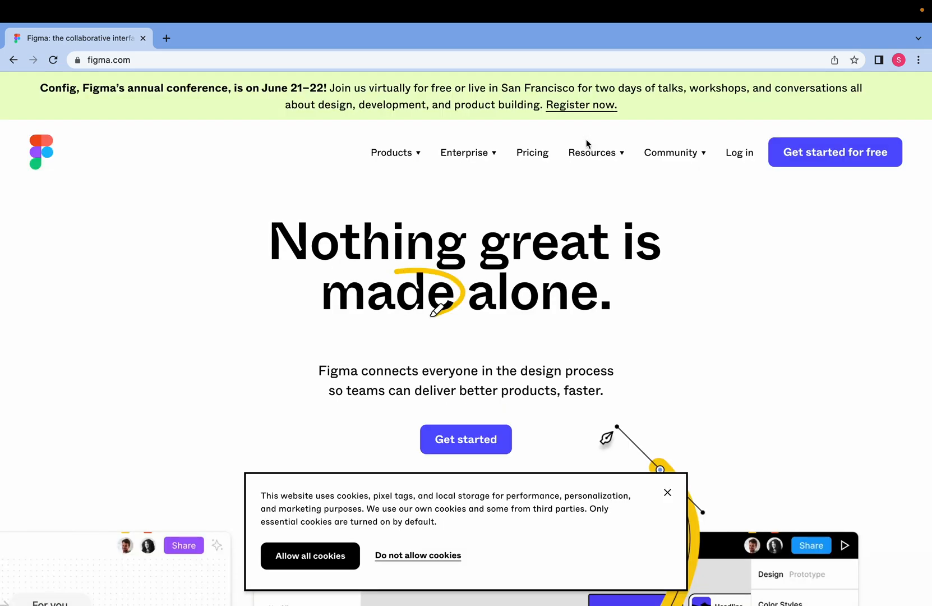
scroll(697, 283, "down", 3)
scroll(697, 283, "up", 3)
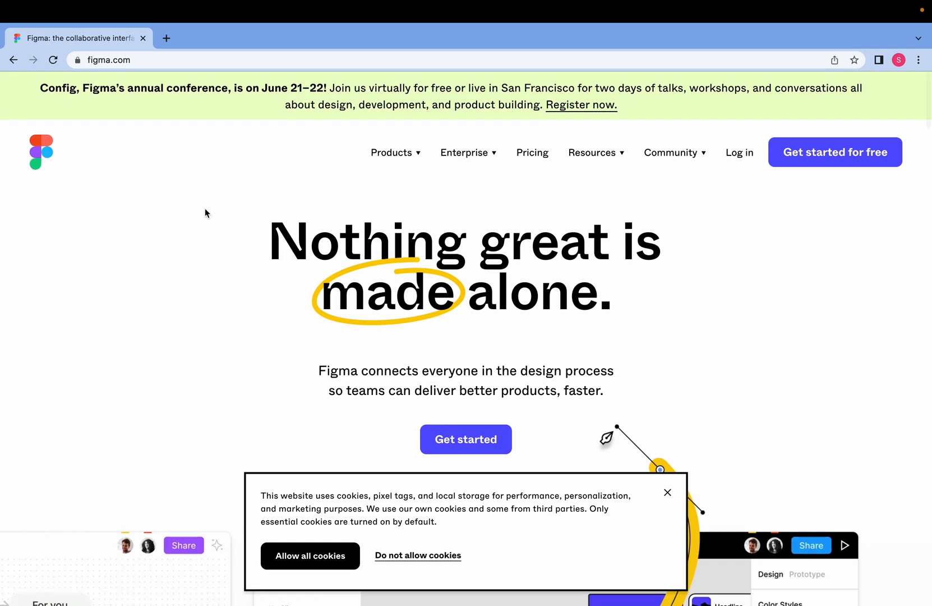
Search Google for "figma download" and open the official Figma Downloads page.
left_click(13, 59)
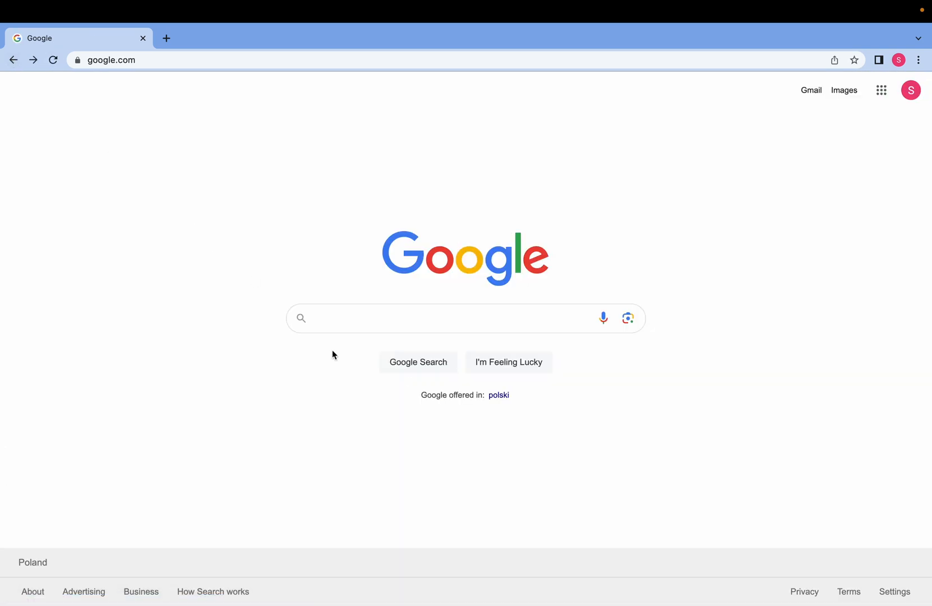
type("figma download")
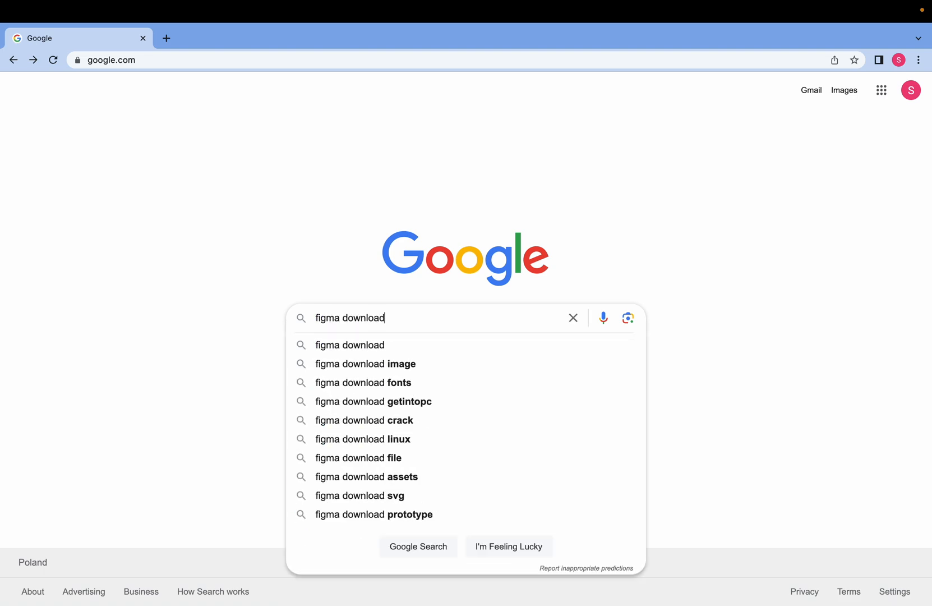
key("Return")
left_click(244, 223)
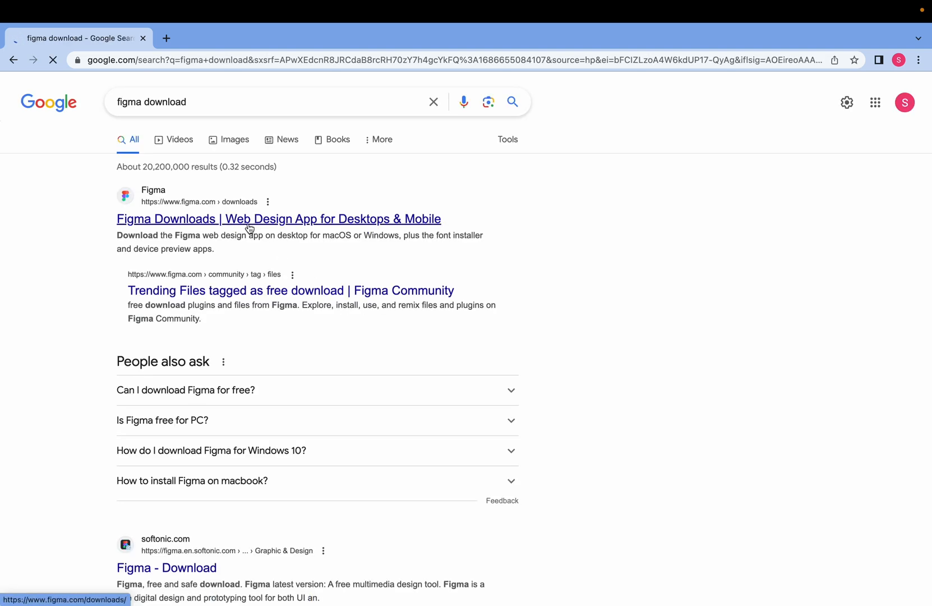
Download the Figma desktop app for macOS.
scroll(298, 257, "down", 5)
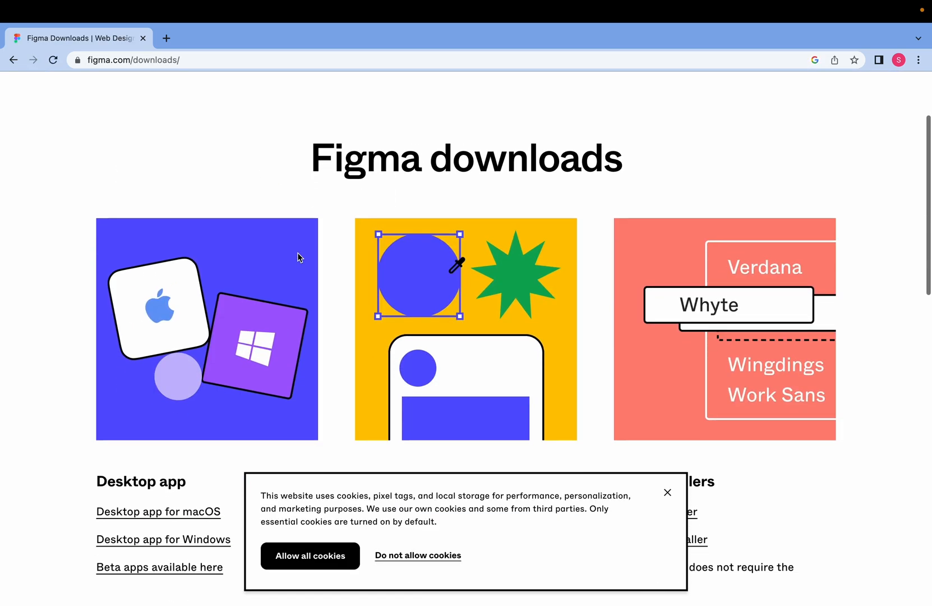
left_click(206, 399)
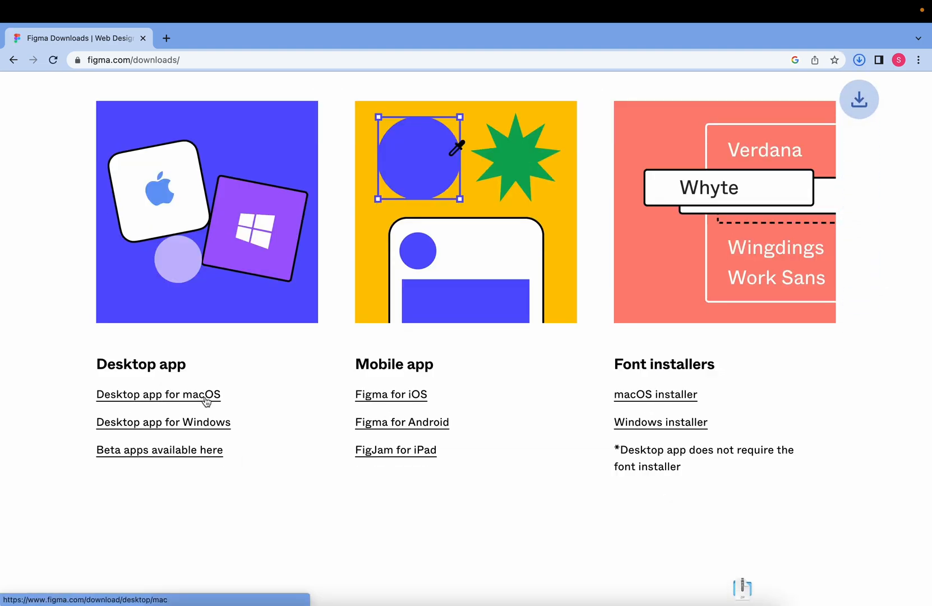
scroll(206, 400, "up", 4)
Examine the SAP ERP UI KIT product page on sapdude.com, including its description and additional info.
left_click(789, 112)
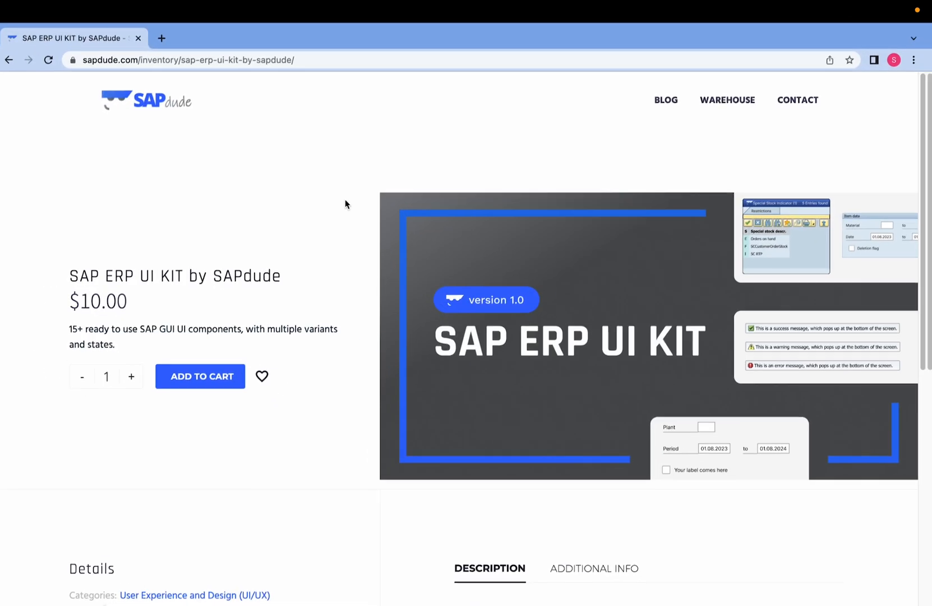
scroll(350, 200, "down", 2)
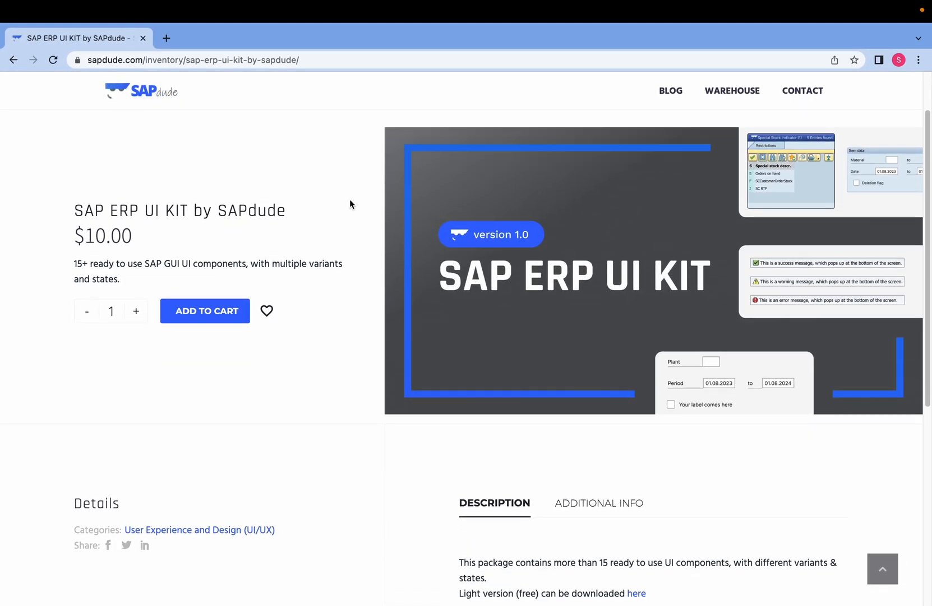
scroll(349, 200, "down", 2)
scroll(350, 200, "down", 2)
scroll(349, 202, "down", 2)
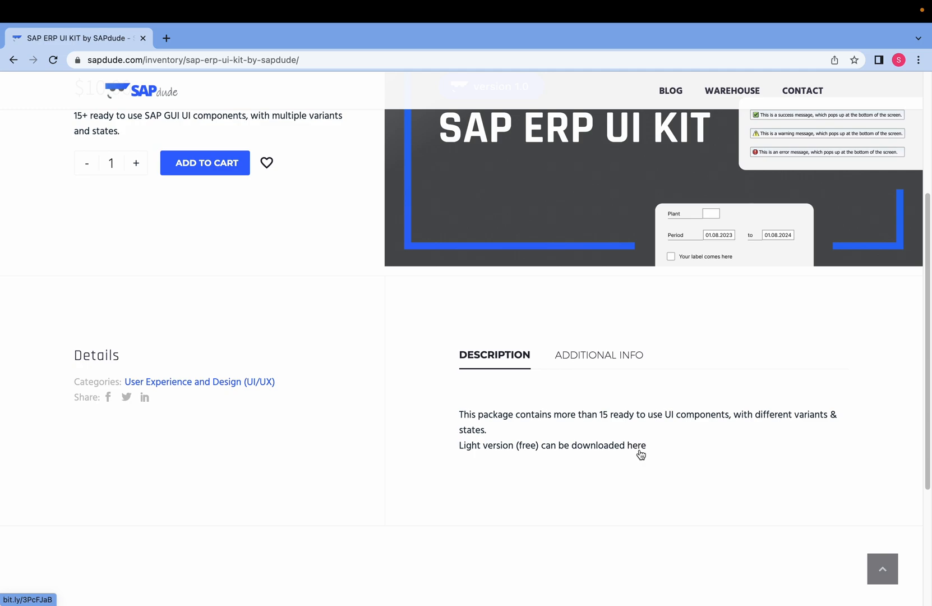
left_click(606, 366)
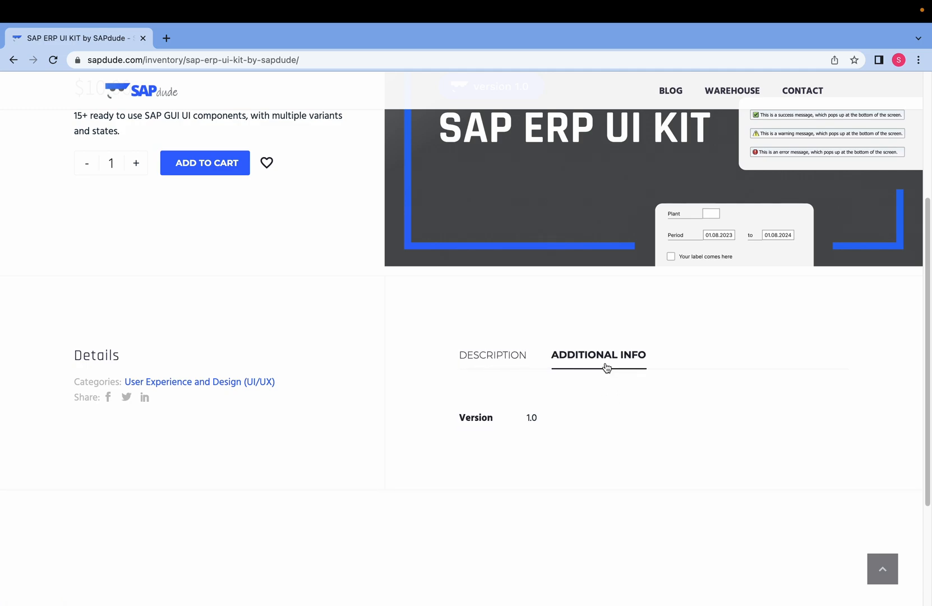
left_click(512, 359)
scroll(592, 426, "up", 5)
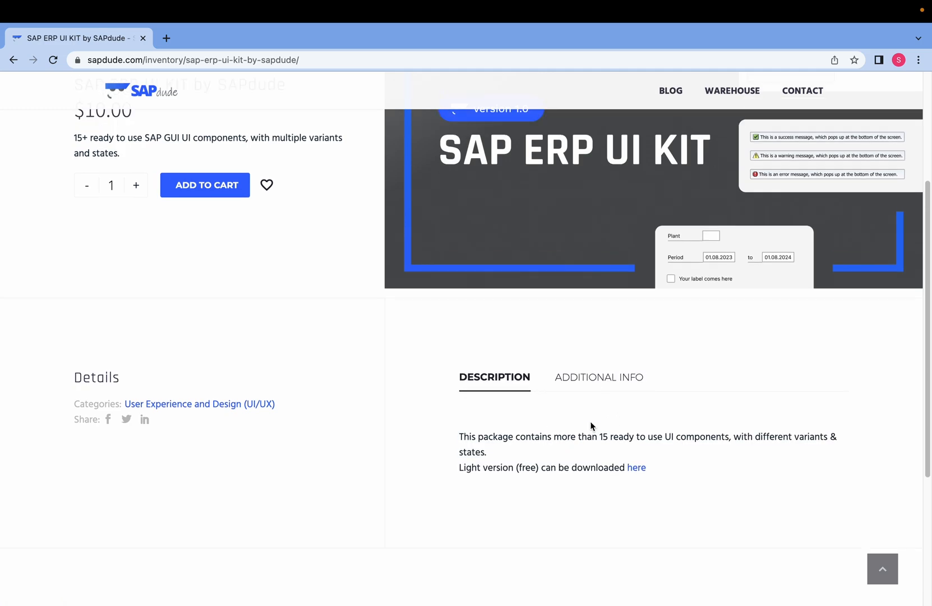
scroll(595, 428, "up", 2)
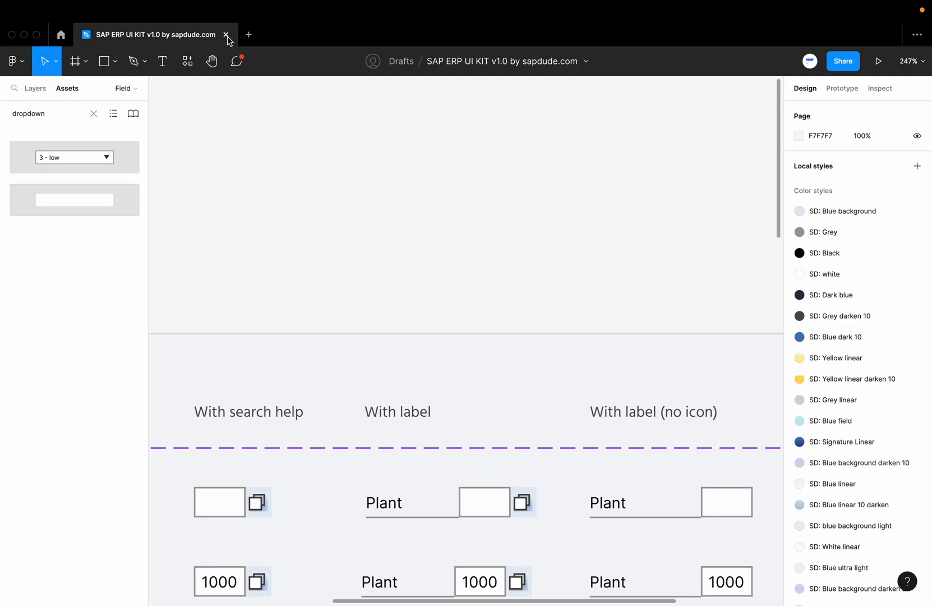
In Figma, import "SAP ERP UI KIT v1.0 by sapdude.com.fig" from the ERP UI KIT folder and open it.
left_click(226, 35)
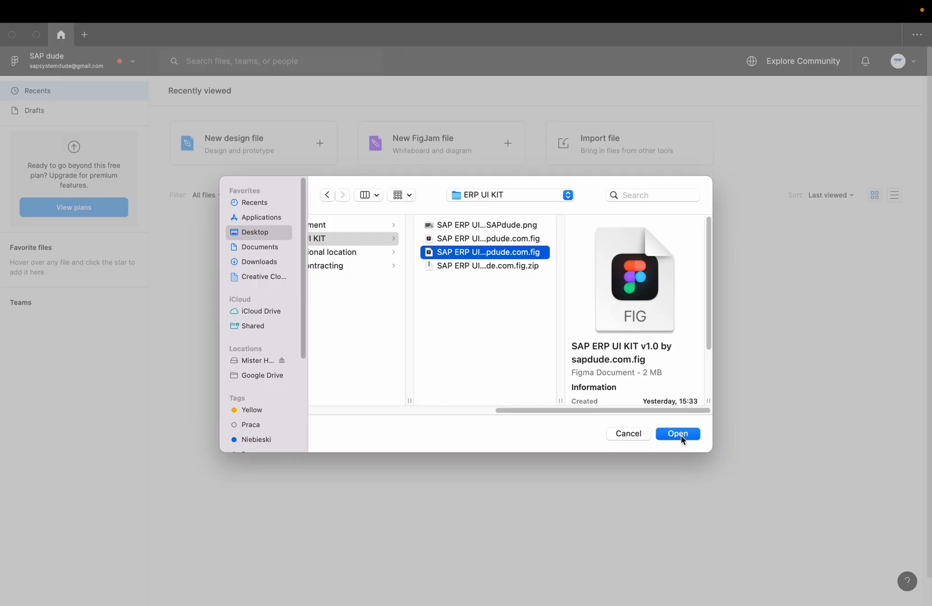
left_click(677, 433)
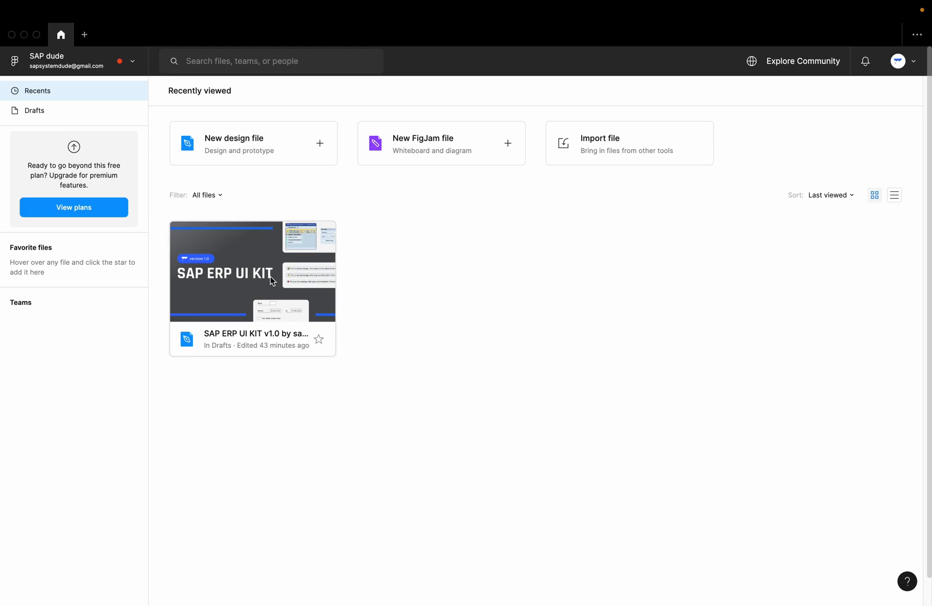
double_click(250, 281)
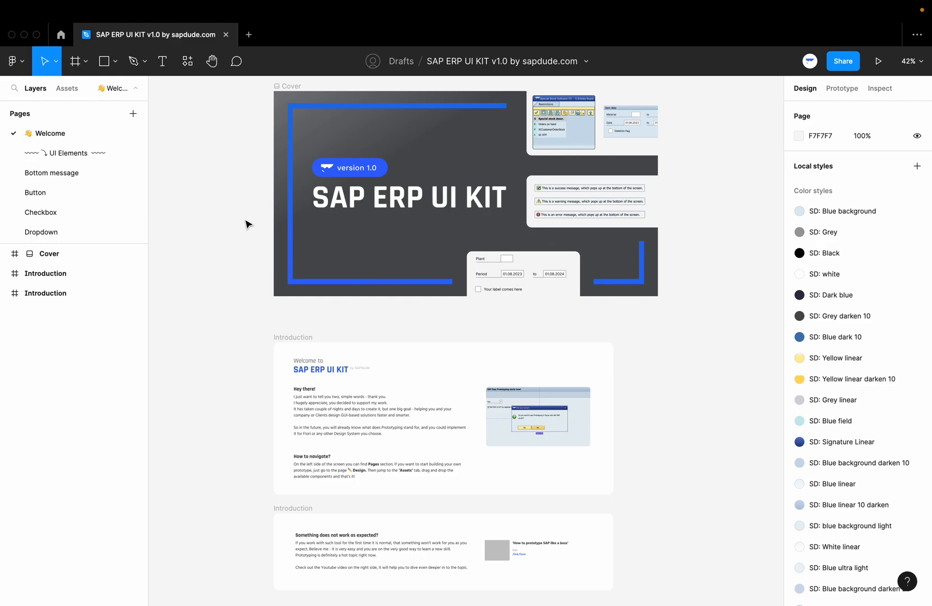
Draw a trial rectangle on the empty canvas beside the Cover frame and delete it, and try the Text tool there.
left_click(115, 62)
left_click(116, 98)
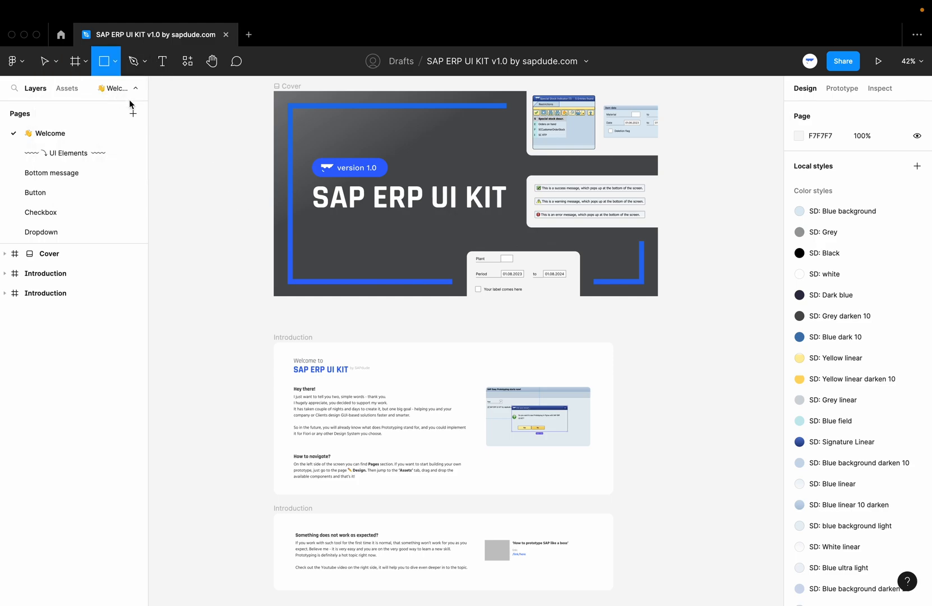
left_click_drag(170, 121, 253, 203)
left_click(186, 138)
key("Delete")
left_click(165, 65)
left_click(204, 150)
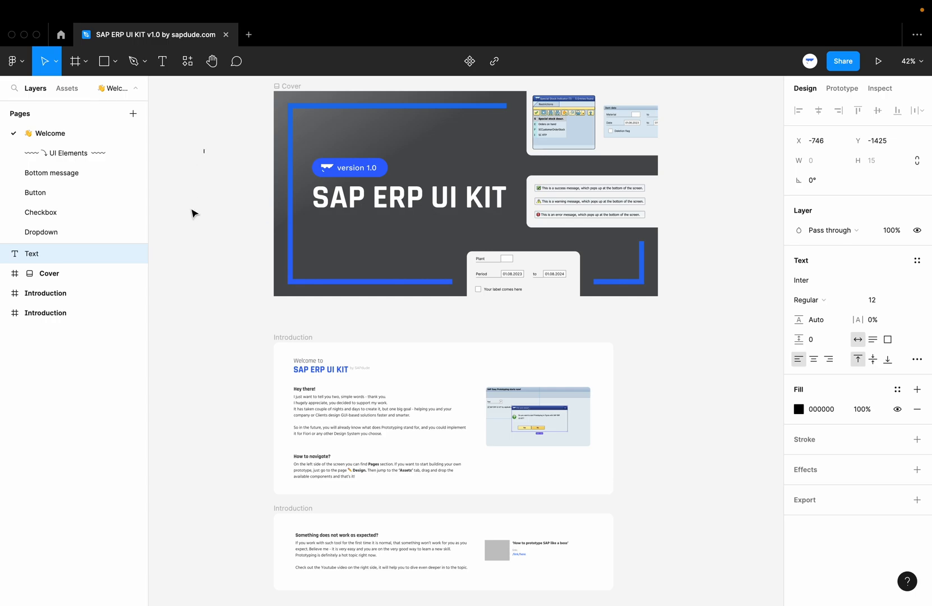
left_click(193, 178)
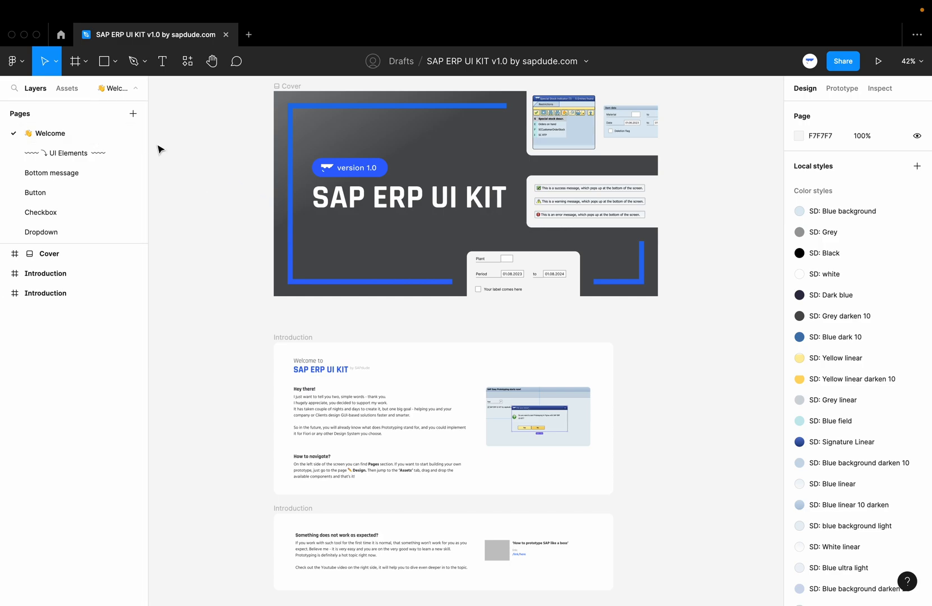
Examine the introduction frames on the Welcome page and the checkbox variants on the Checkbox page.
scroll(357, 308, "up", 5)
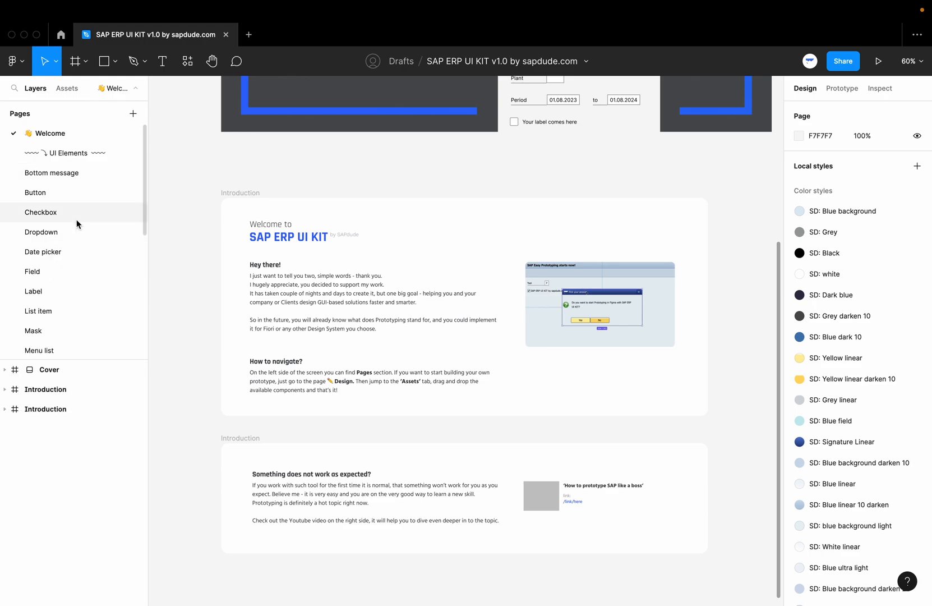
left_click(64, 216)
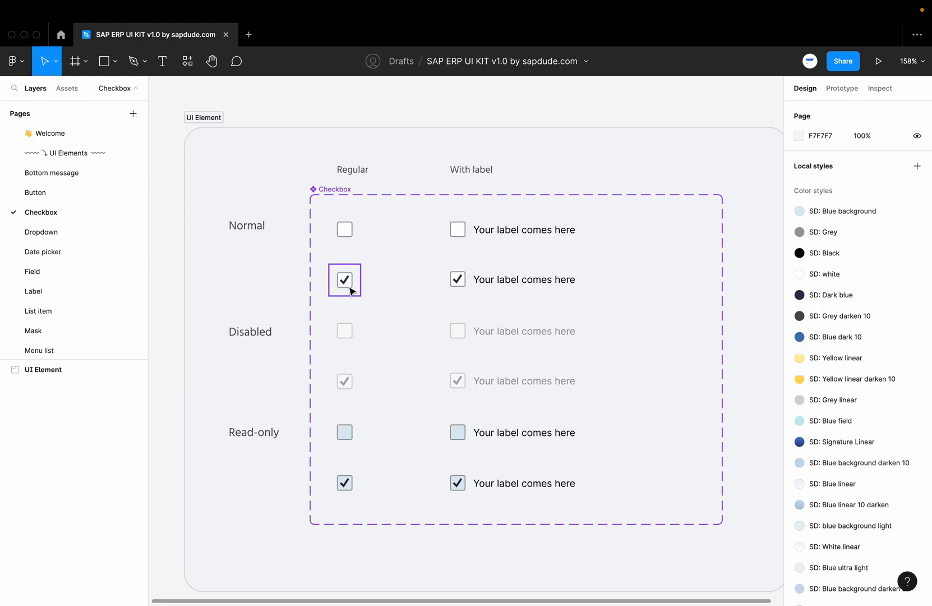
scroll(284, 284, "down", 3)
scroll(282, 286, "up", 2)
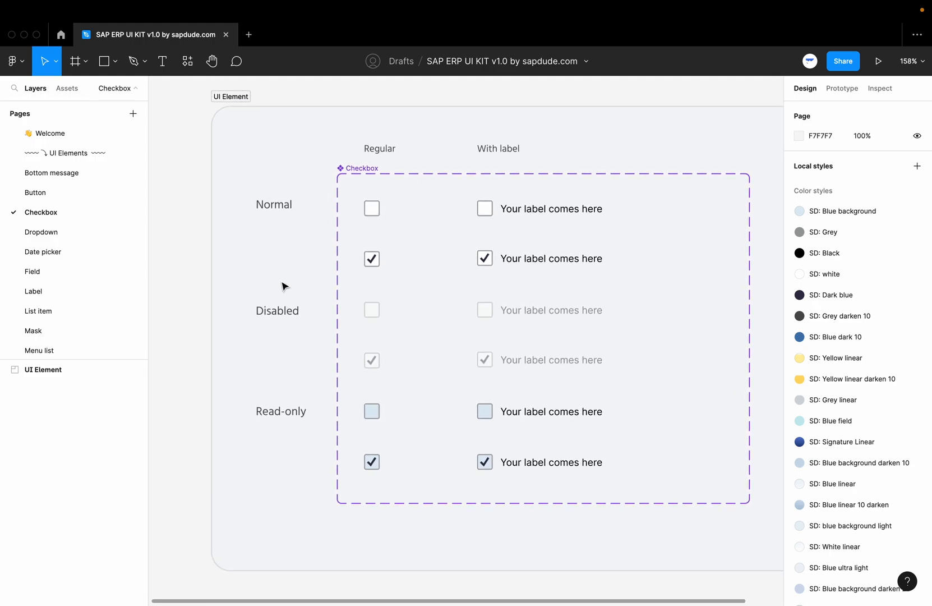
scroll(293, 260, "right", 2)
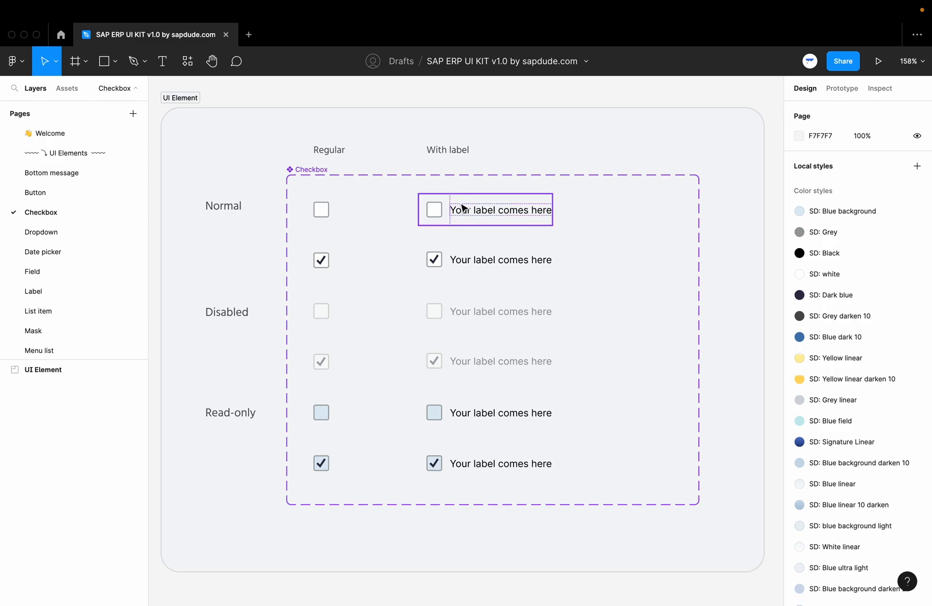
scroll(358, 209, "up", 2)
scroll(411, 371, "down", 3)
scroll(411, 370, "down", 1)
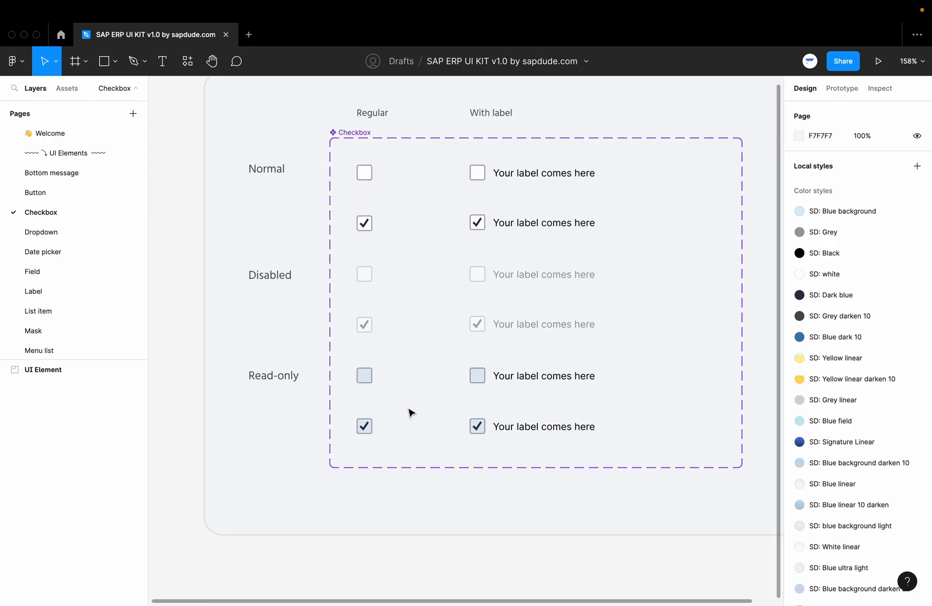
Examine the normal, disabled and read-only variants on the Dropdown and Field component pages.
left_click(74, 232)
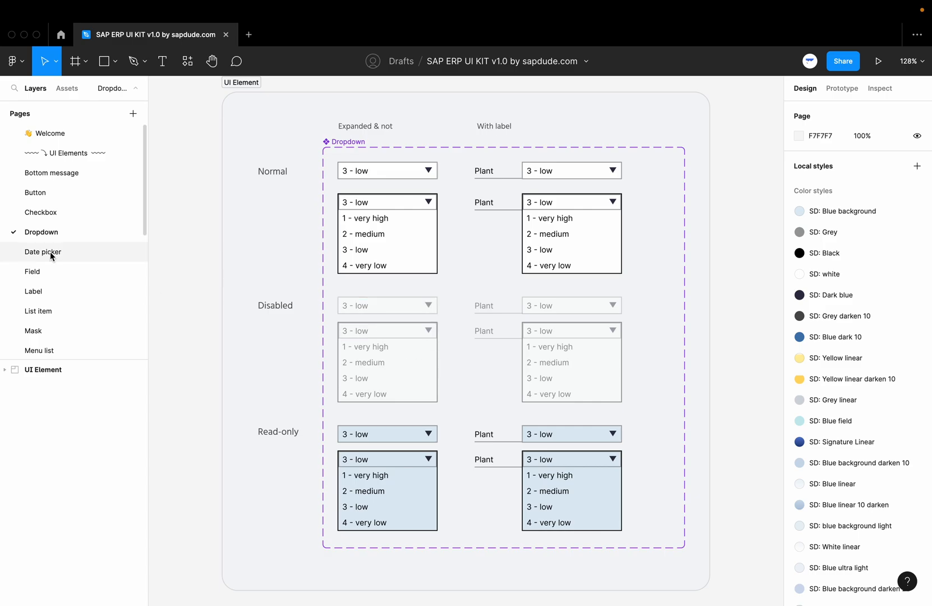
left_click(54, 275)
scroll(314, 244, "up", 2)
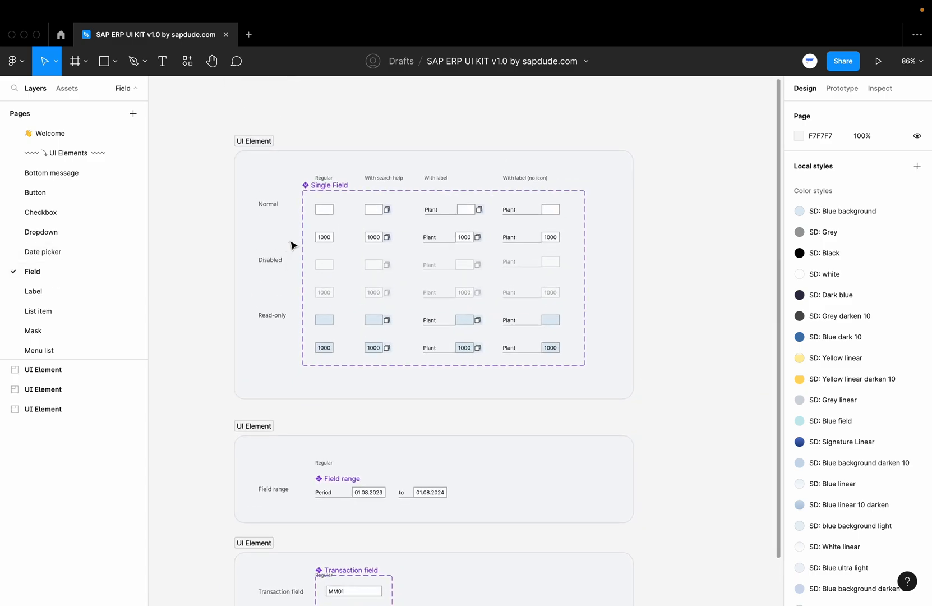
scroll(348, 246, "up", 5)
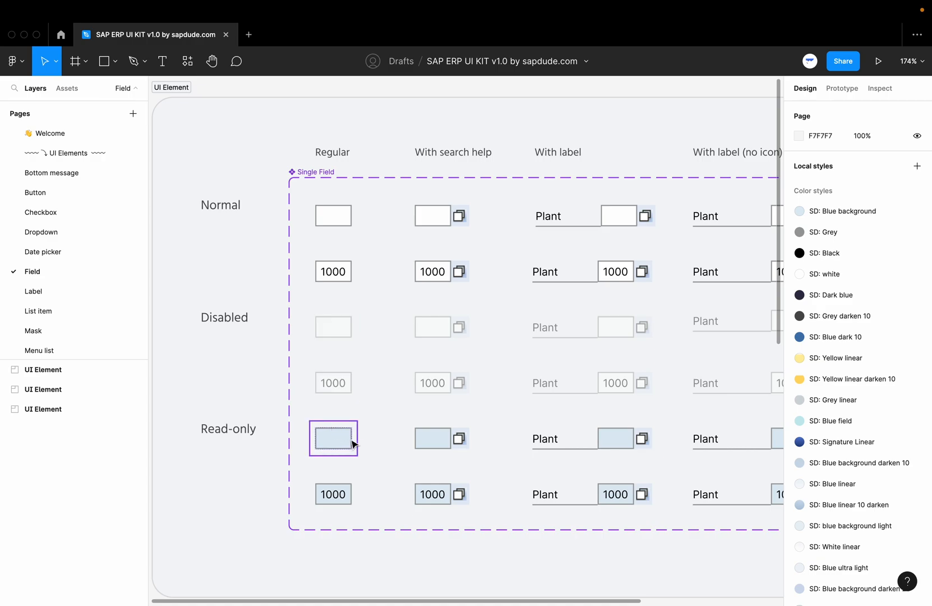
scroll(371, 410, "right", 1)
scroll(371, 410, "down", 1)
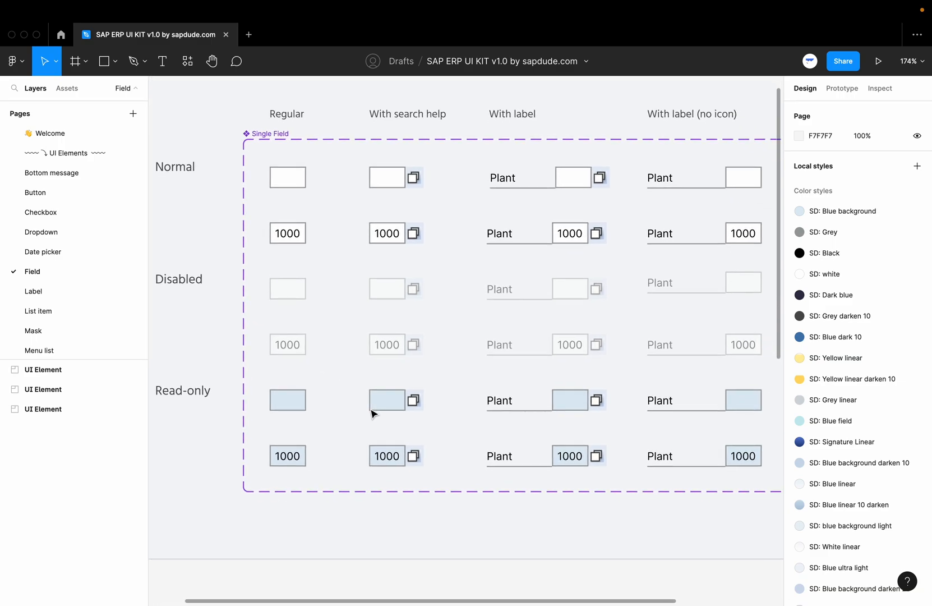
scroll(367, 413, "down", 1)
scroll(367, 416, "down", 2)
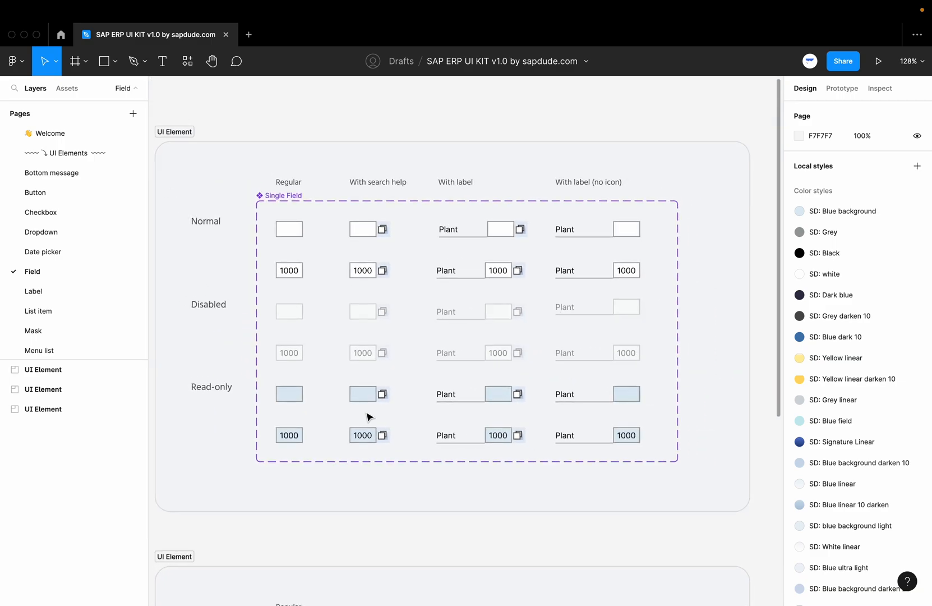
scroll(368, 416, "up", 2)
scroll(368, 416, "left", 2)
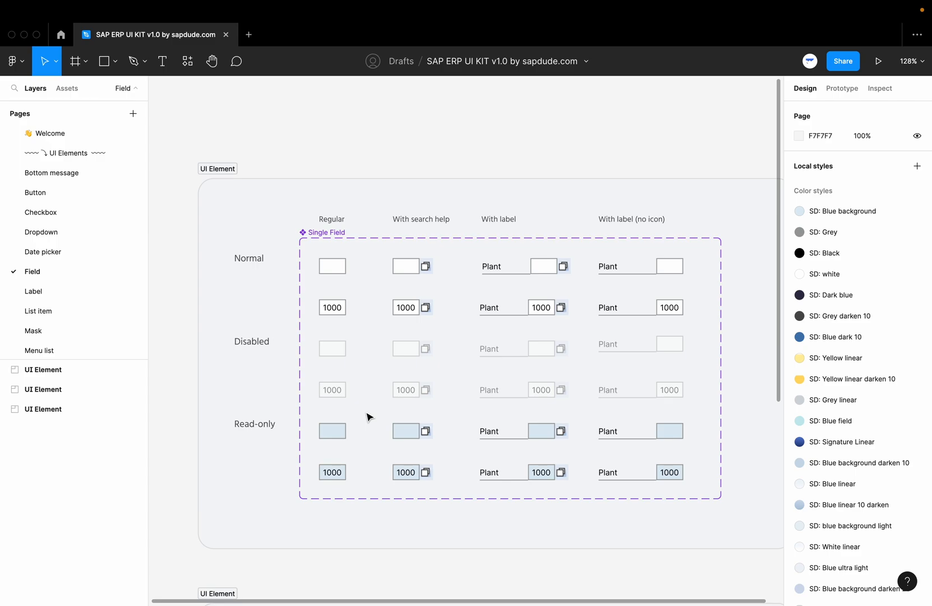
Look through the Label, List item, Mask, Message box and Radiobutton component pages.
scroll(53, 282, "down", 2)
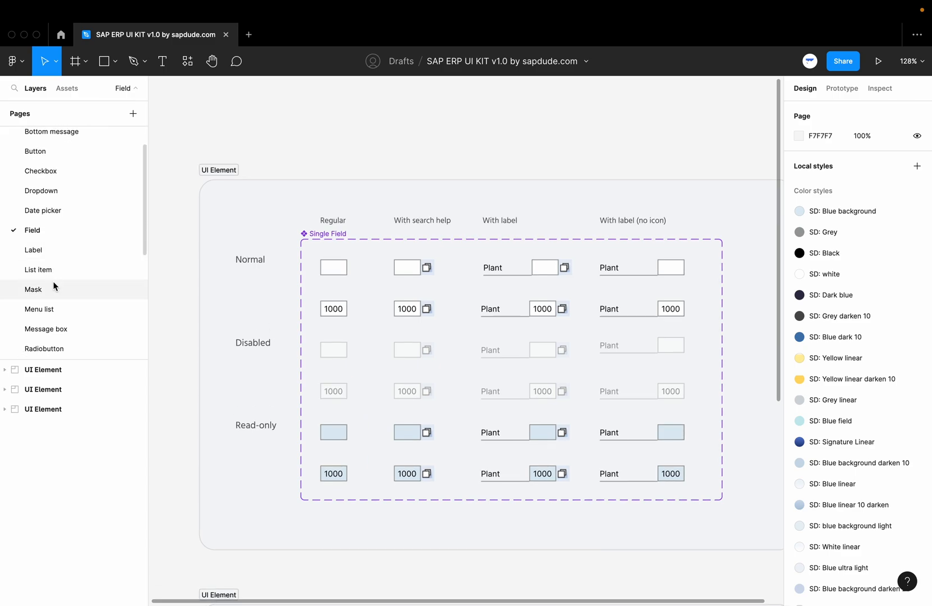
left_click(36, 254)
scroll(55, 266, "down", 2)
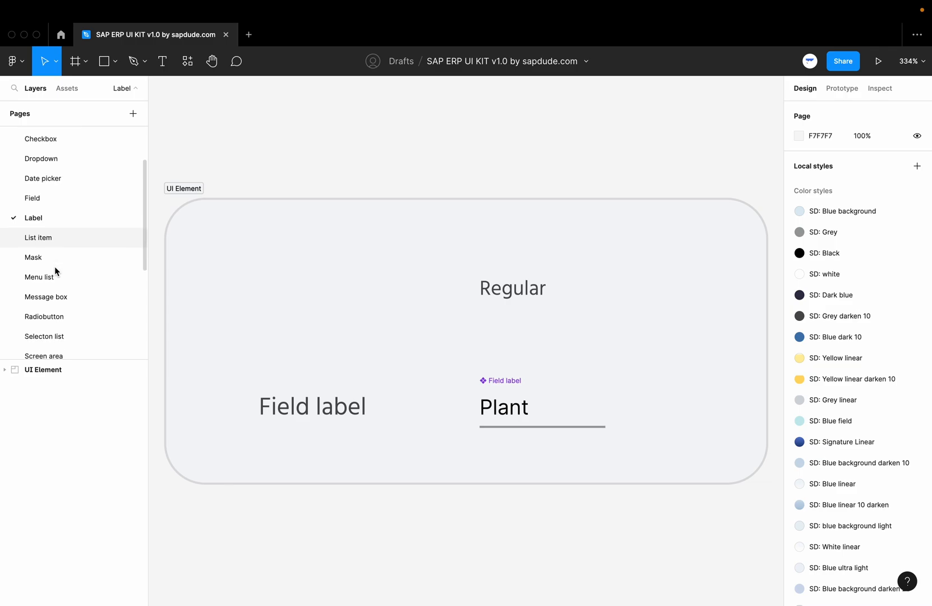
left_click(51, 243)
left_click(46, 257)
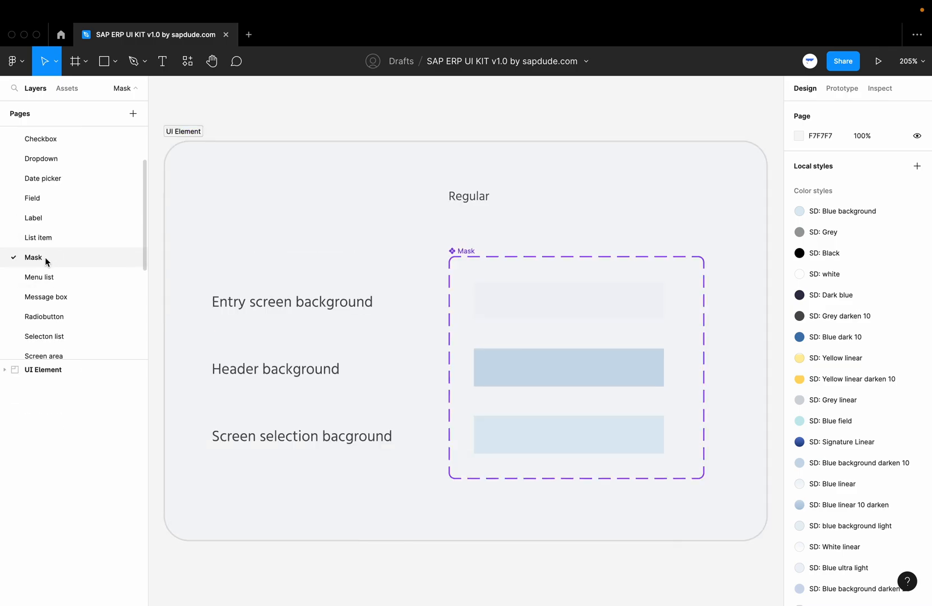
scroll(53, 269, "down", 2)
left_click(49, 252)
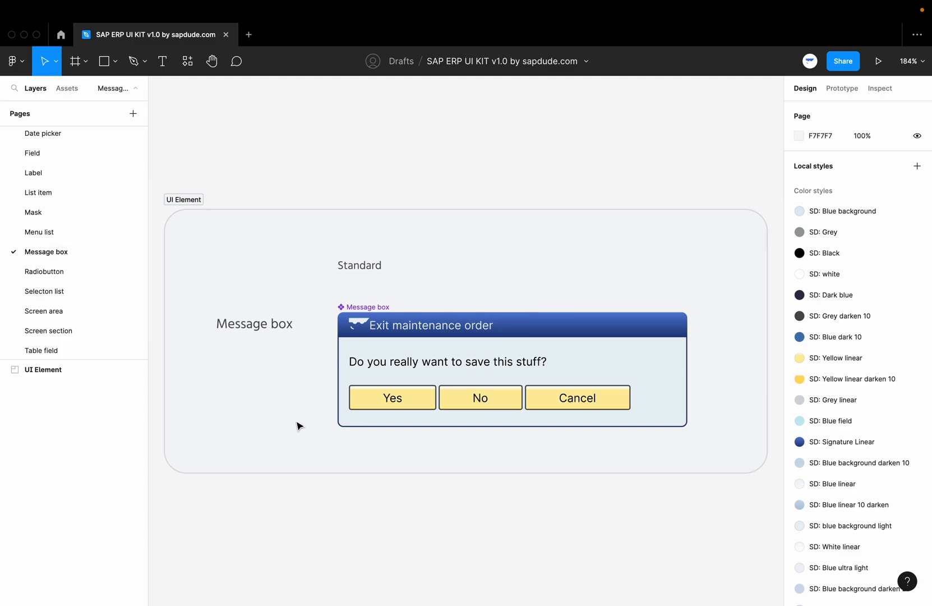
scroll(298, 426, "down", 3)
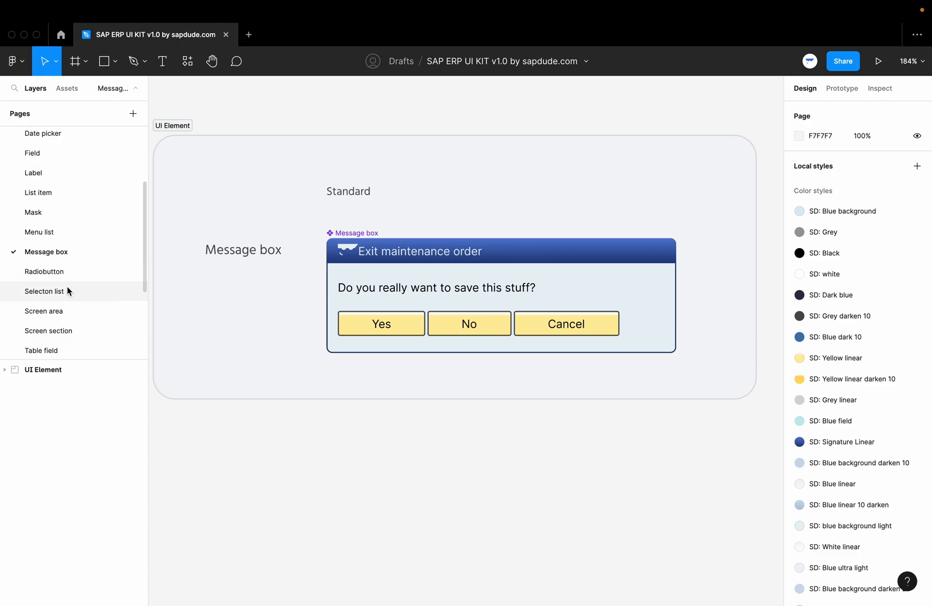
scroll(63, 296, "down", 1)
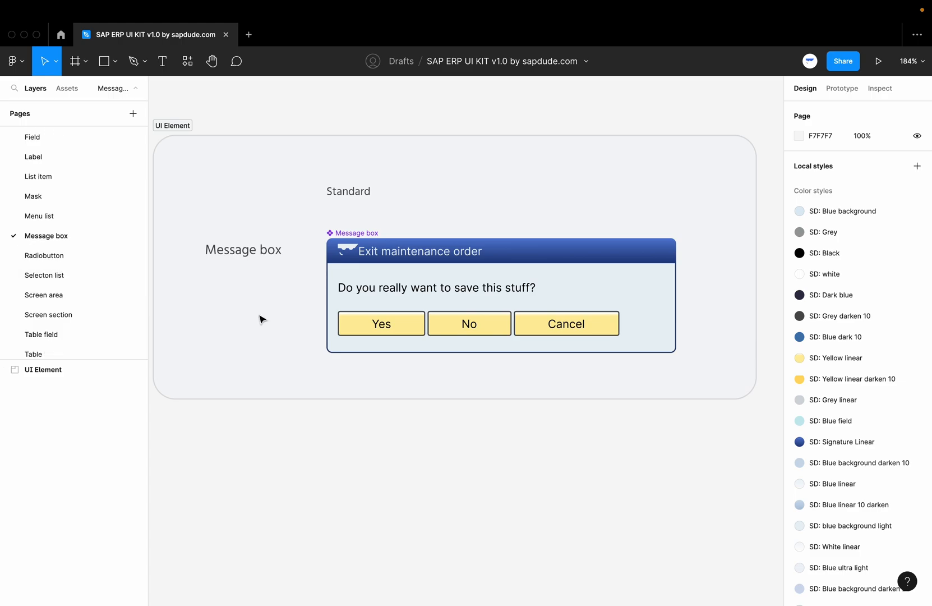
left_click(75, 263)
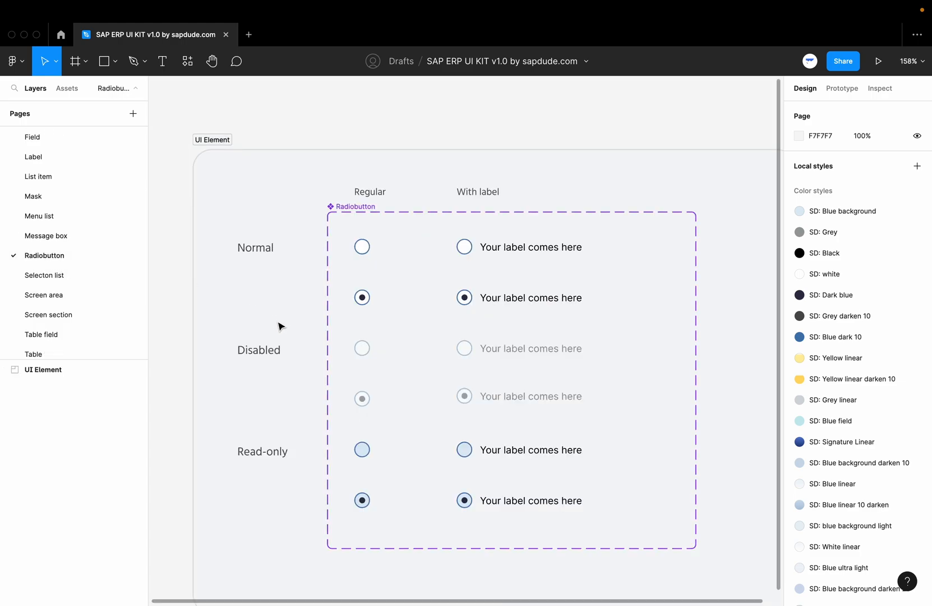
left_click(370, 305)
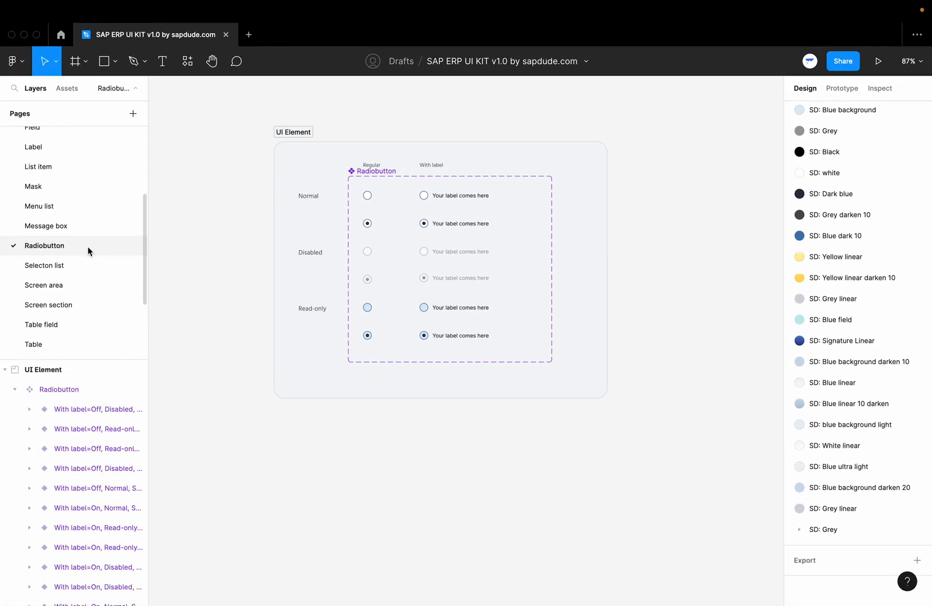
Open the Design page and display the component assets available in the file.
scroll(87, 246, "down", 4)
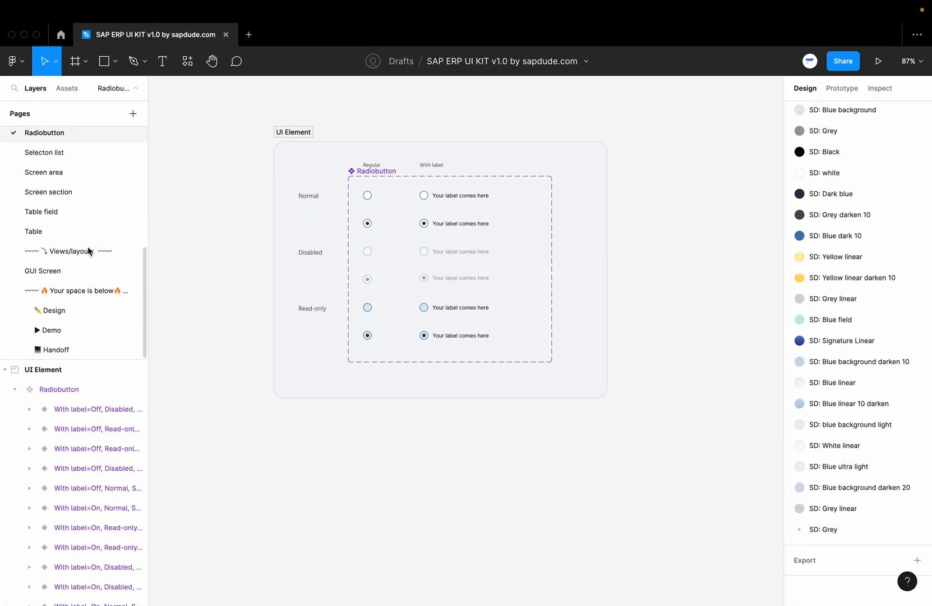
left_click(78, 312)
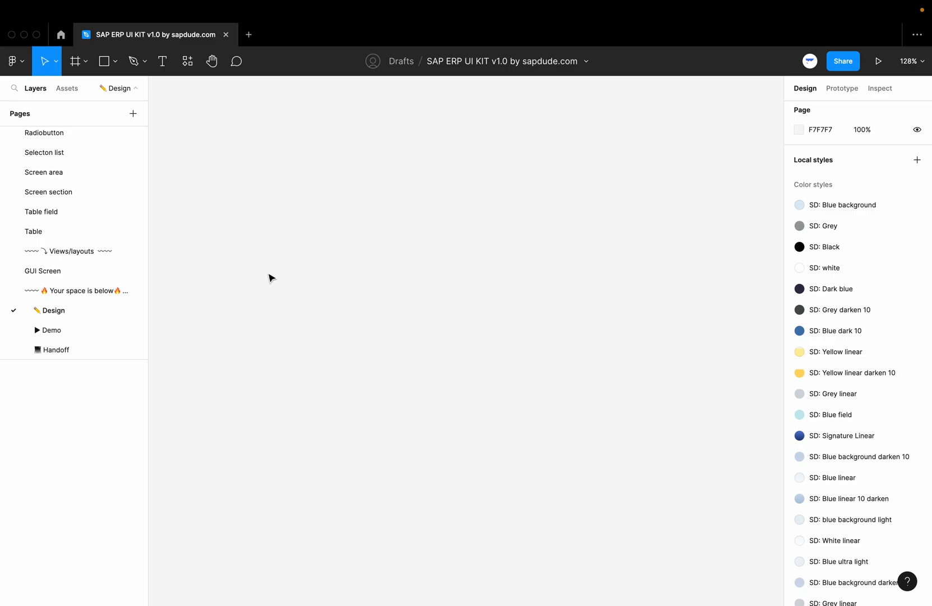
left_click(66, 89)
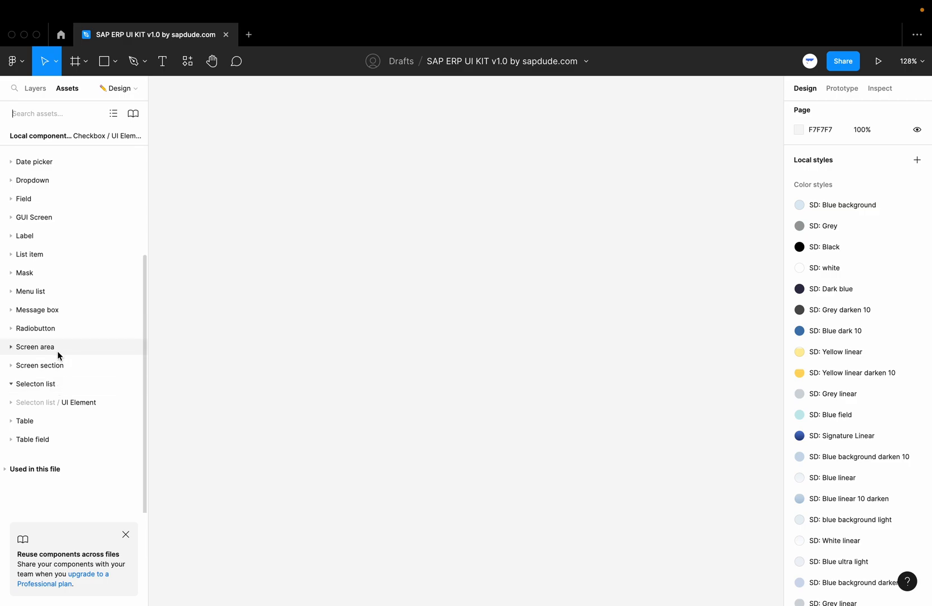
Search the assets for "gui" and place an SAP GUI Screen instance on the empty Design page.
left_click(35, 115)
type("gui")
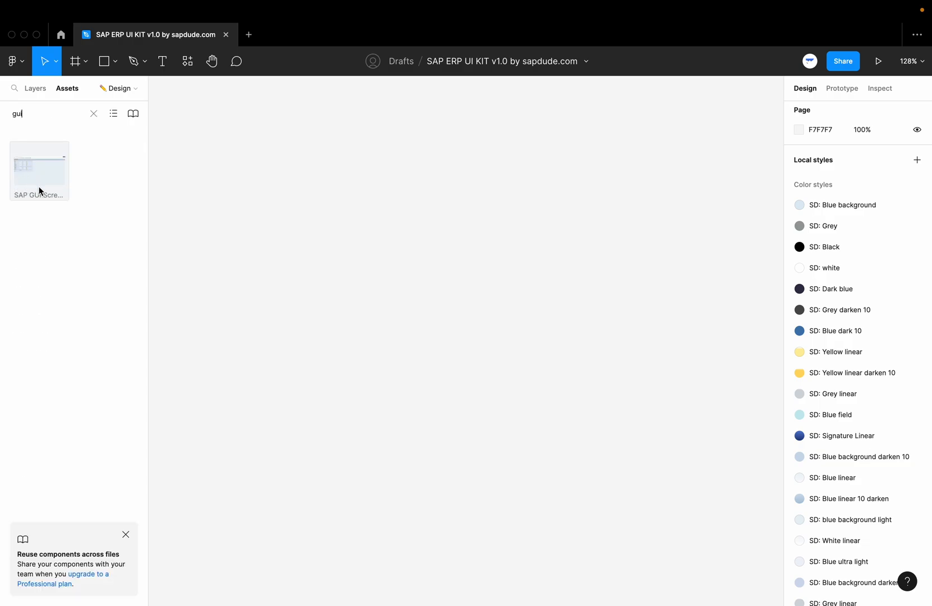
left_click(117, 113)
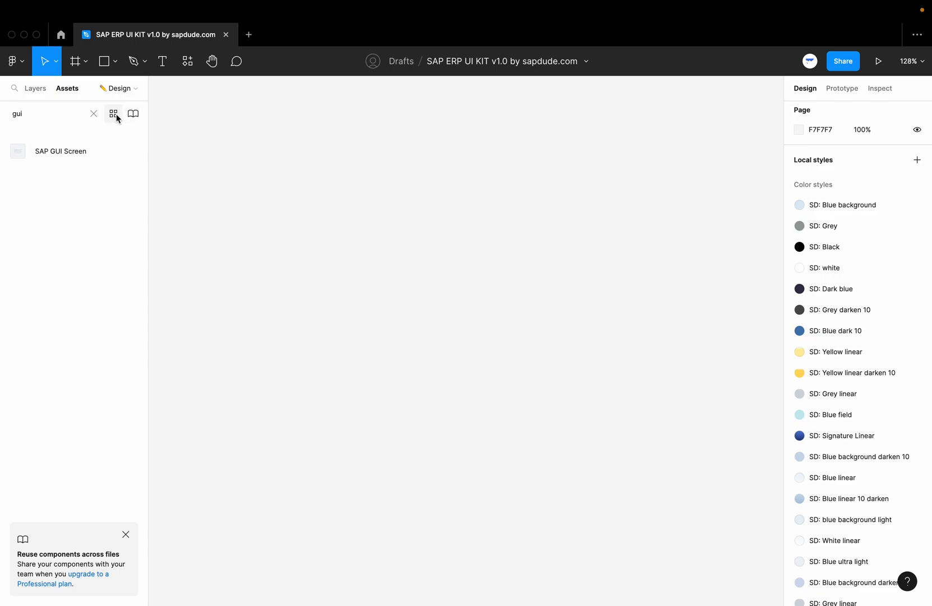
left_click(114, 115)
left_click_drag(34, 172, 449, 329)
scroll(544, 368, "down", 10)
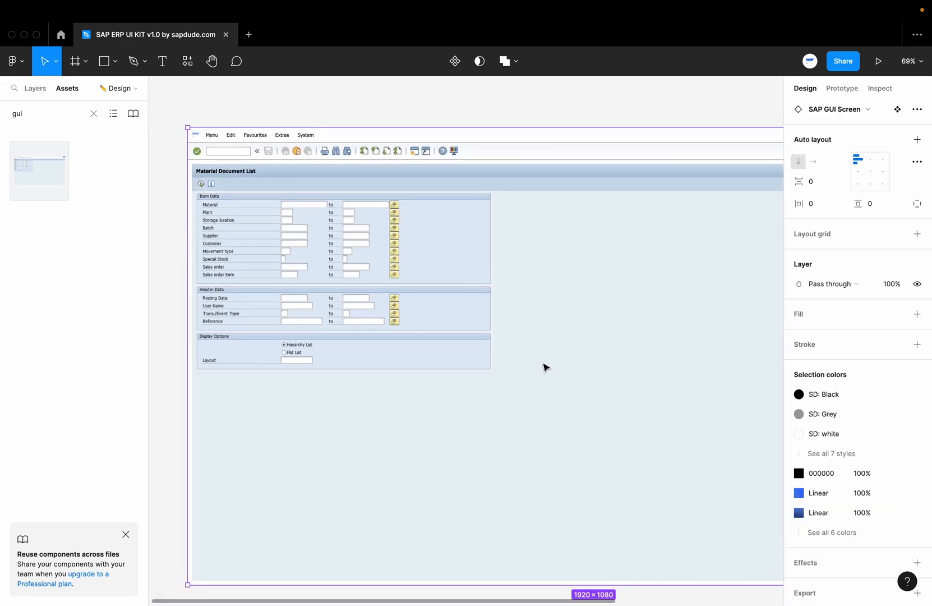
scroll(544, 367, "up", 2)
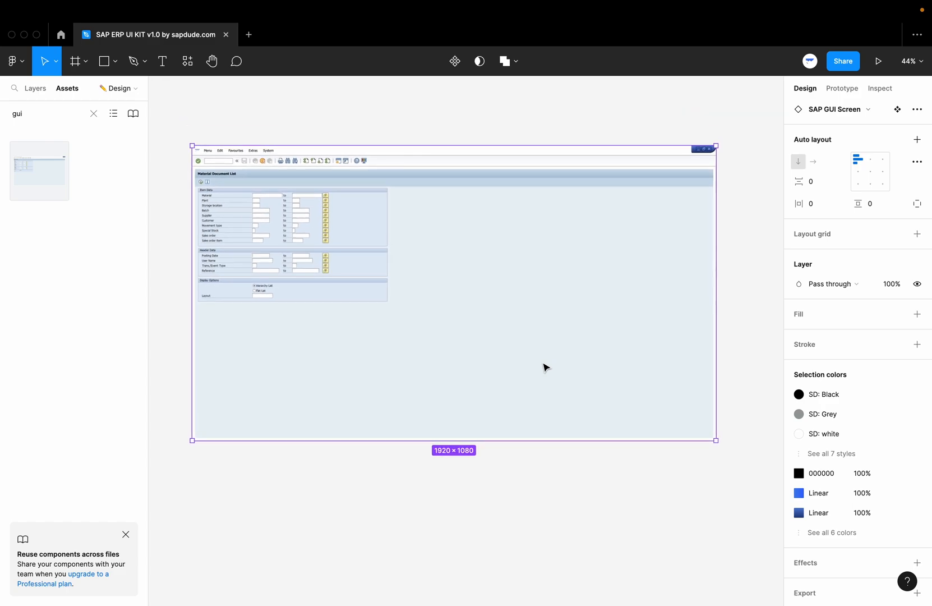
left_click(753, 283)
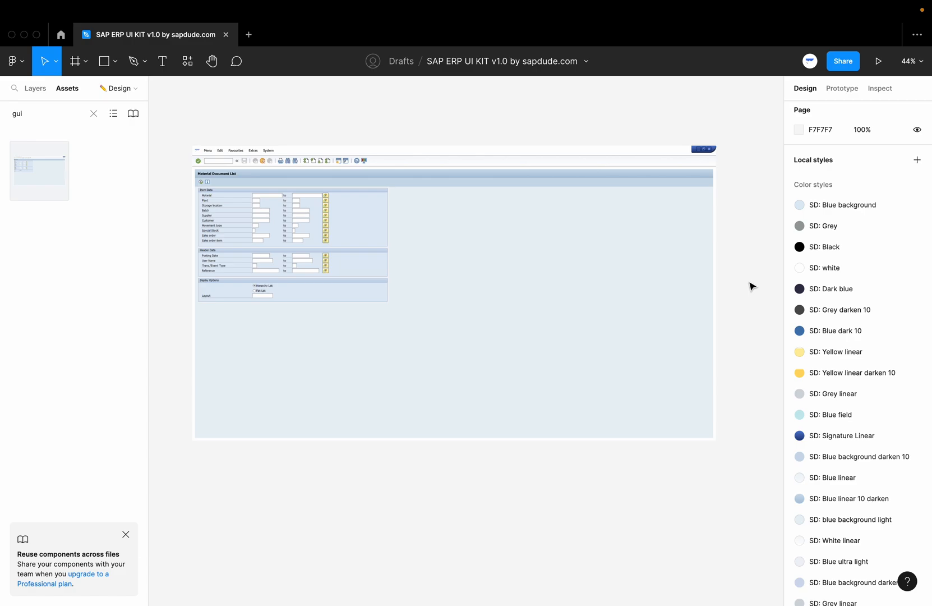
Resize the SAP GUI Screen instance to about 1295 × 750.
left_click(678, 259)
left_click_drag(717, 247, 554, 229)
left_click_drag(520, 440, 522, 376)
left_click(624, 335)
left_click(514, 279)
left_click_drag(551, 273, 605, 248)
left_click(685, 250)
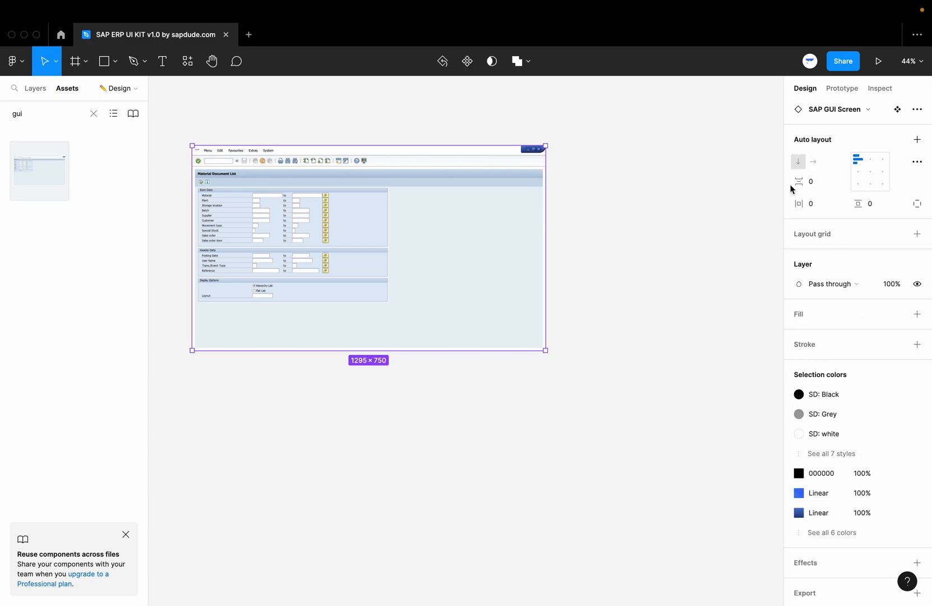
scroll(846, 186, "up", 5)
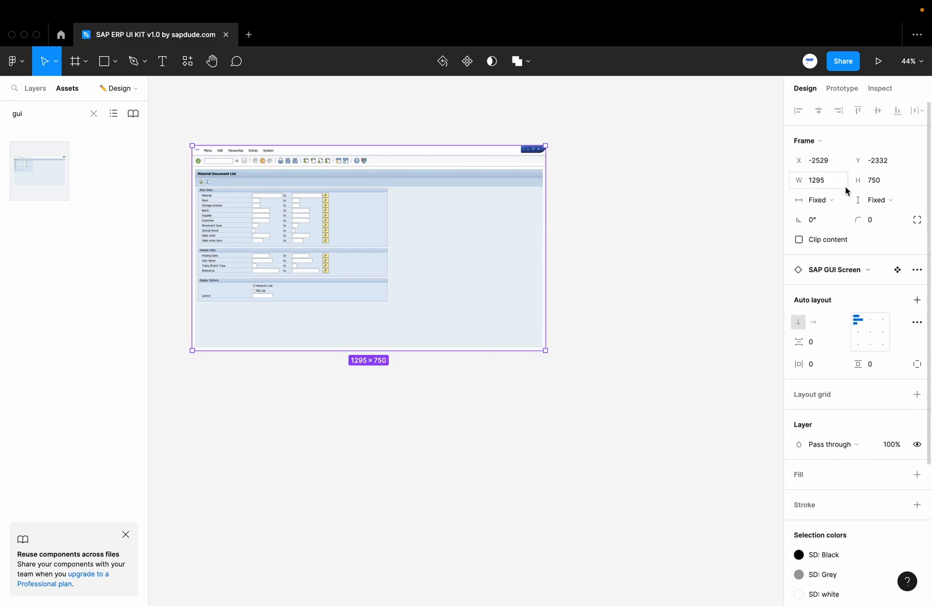
left_click(822, 183)
left_click(890, 183)
left_click(714, 187)
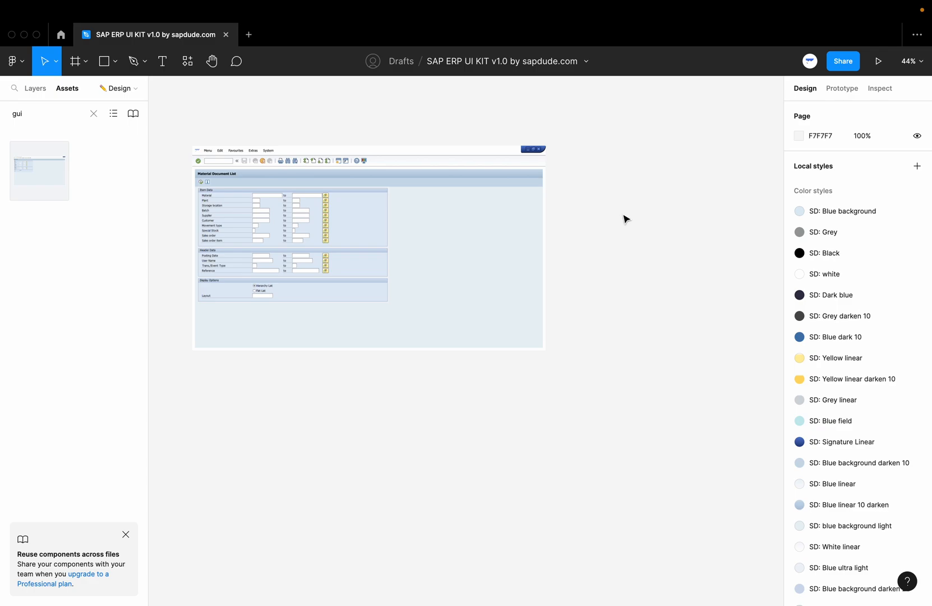
Try the Tcode: create and Report: output (table) types on the SAP GUI Screen's inner screen area, and finish with the Main menu type.
left_click(491, 203)
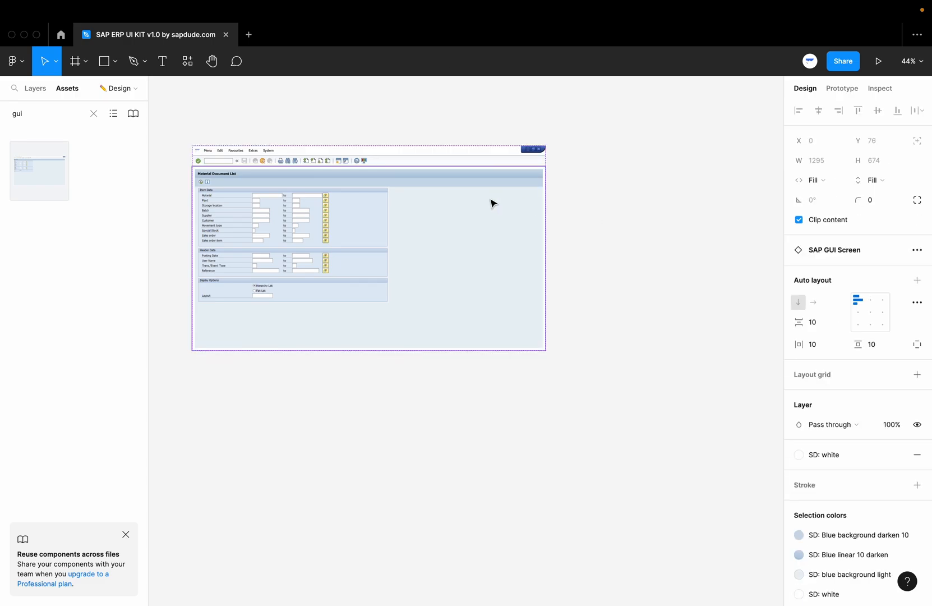
left_click(491, 203)
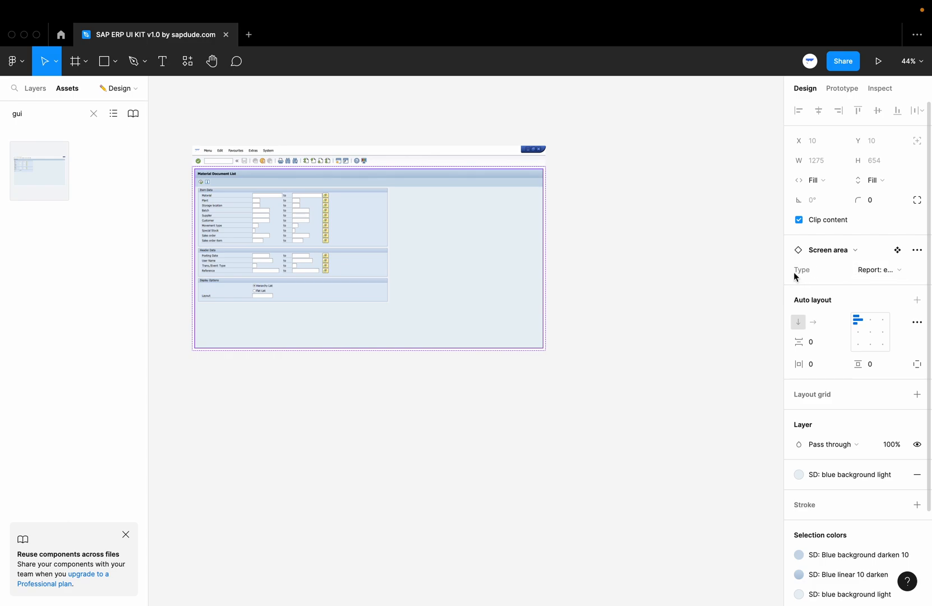
left_click(900, 271)
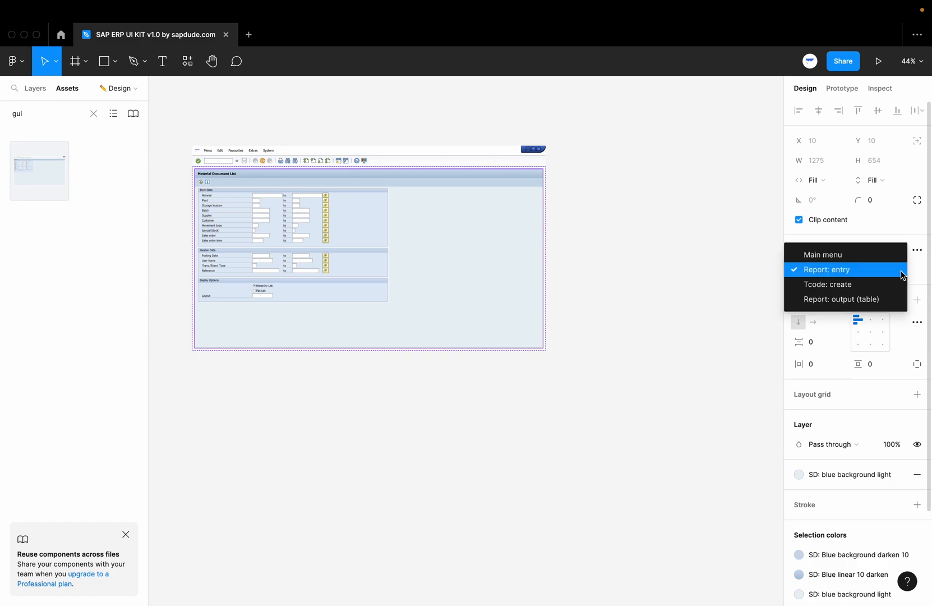
left_click(831, 284)
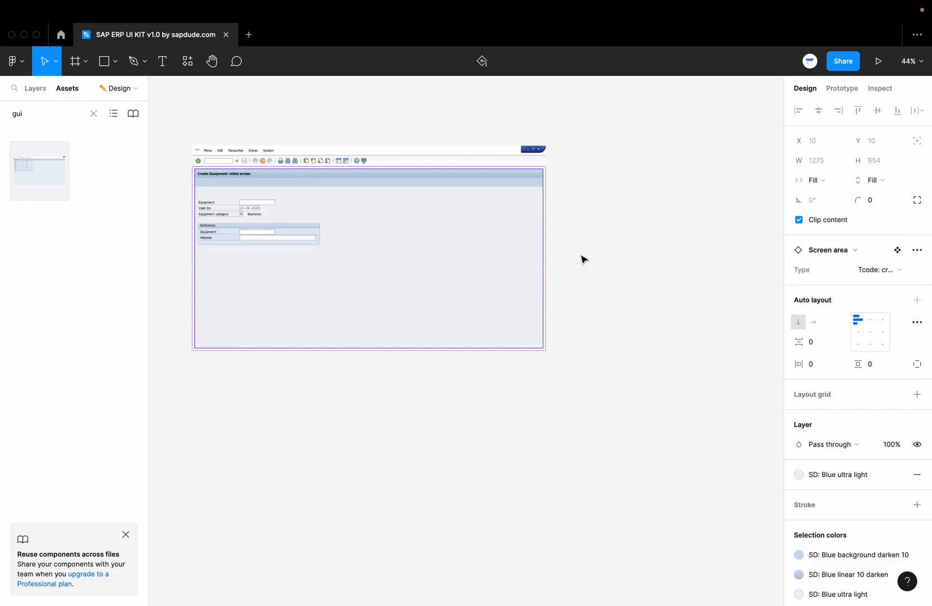
left_click(903, 275)
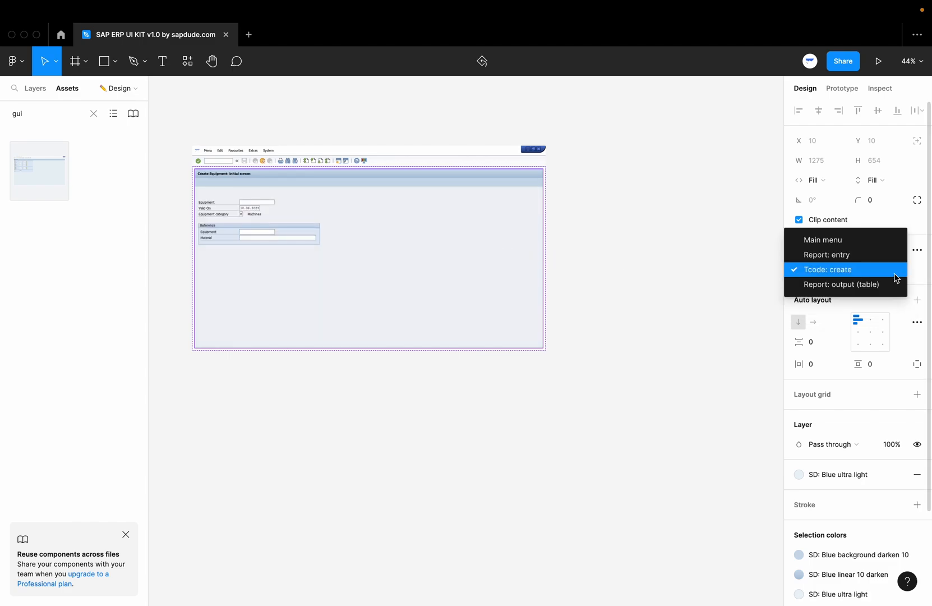
left_click(850, 281)
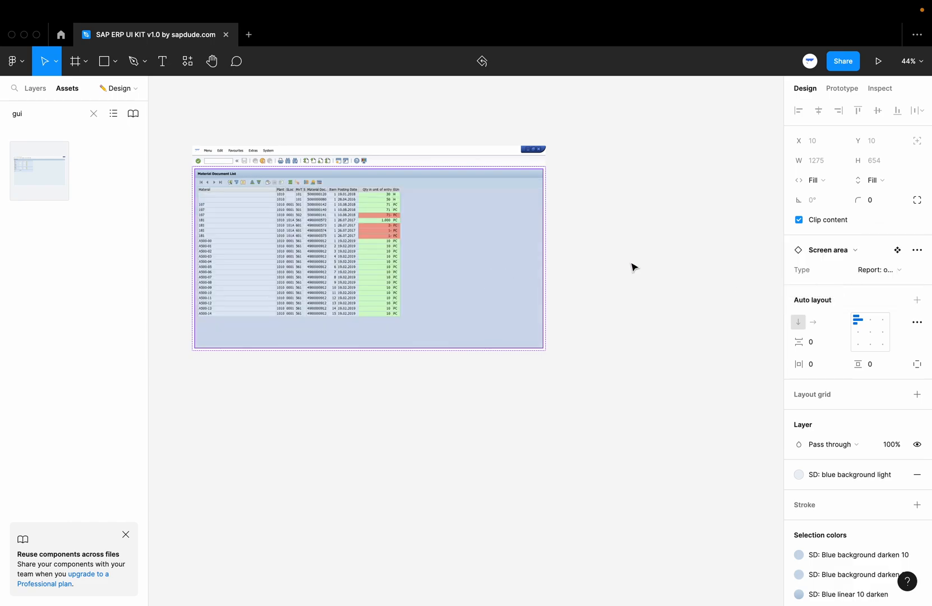
left_click(897, 270)
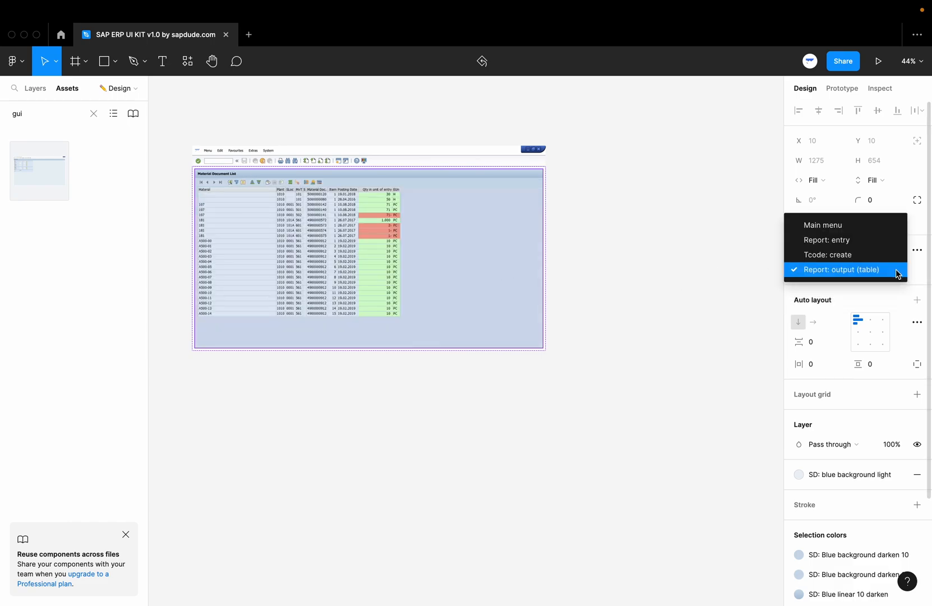
left_click(863, 227)
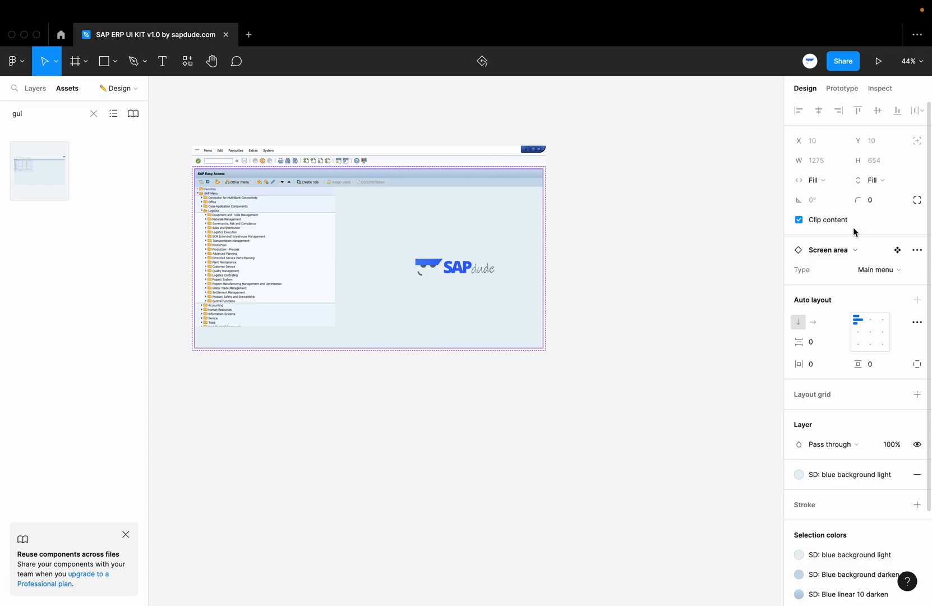
left_click(685, 262)
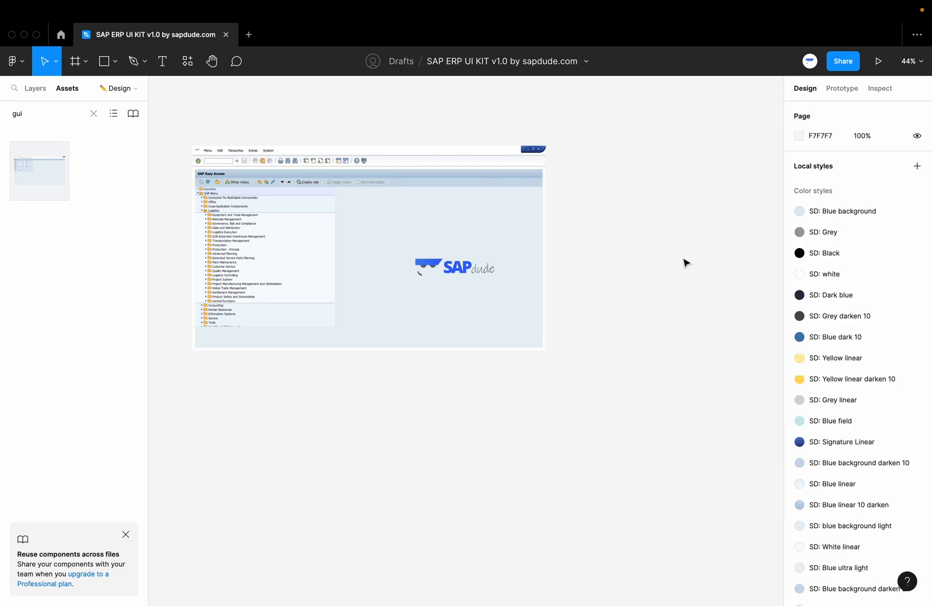
Duplicate the SAP GUI Screen instance and place the copy directly to the right of the original, aligned in the same row.
scroll(687, 263, "right", 1)
scroll(686, 263, "left", 1)
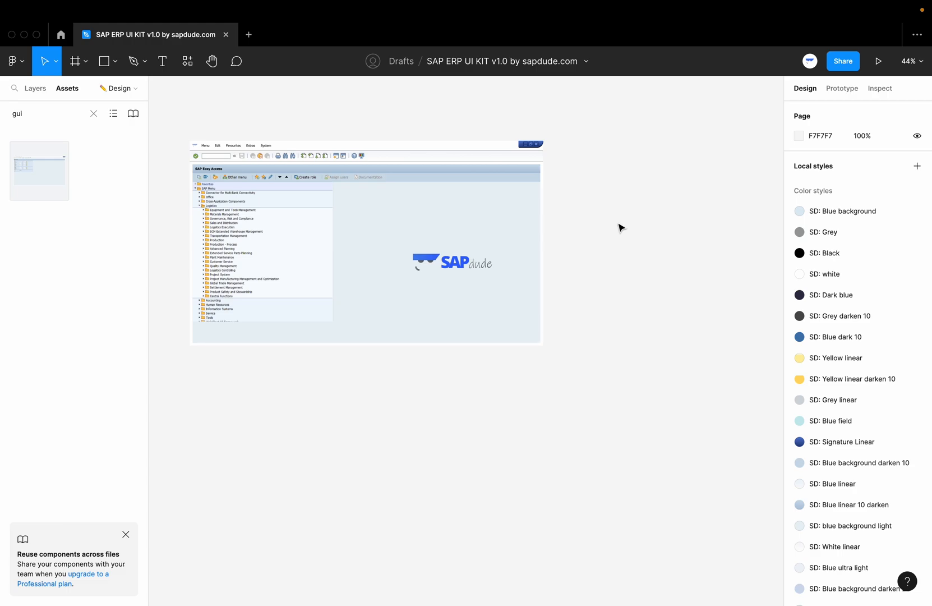
scroll(619, 227, "down", 5)
left_click(531, 224)
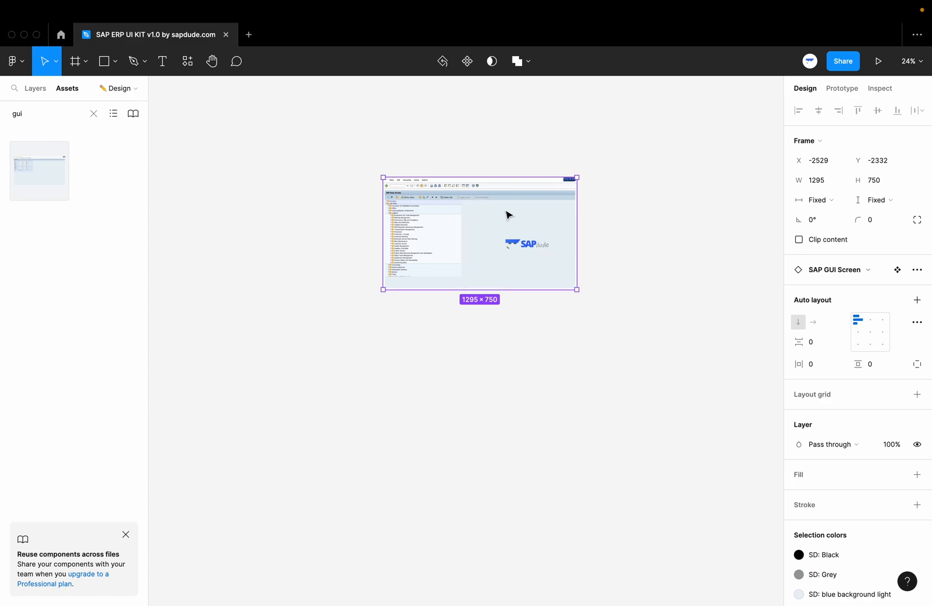
left_click_drag(508, 214, 708, 215)
left_click(663, 132)
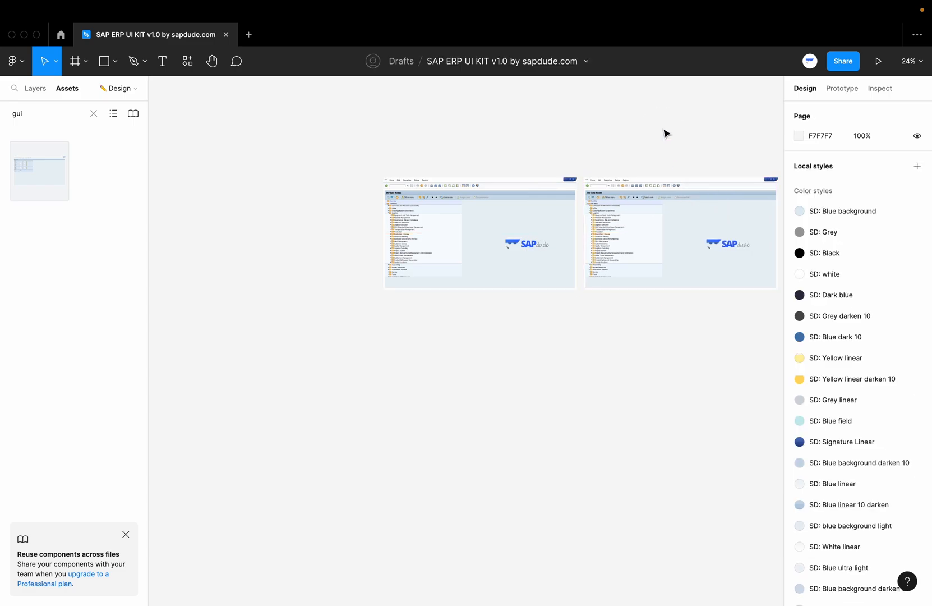
Turn on the With value property of the transaction field in the second screen's toolbar.
scroll(657, 152, "up", 5)
scroll(664, 171, "right", 3)
scroll(506, 222, "up", 8)
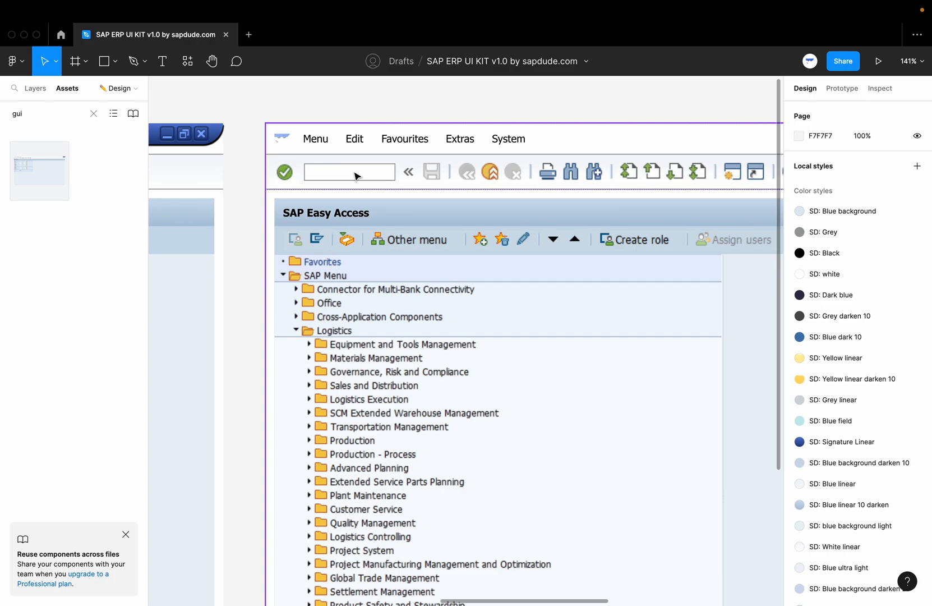
left_click(362, 177)
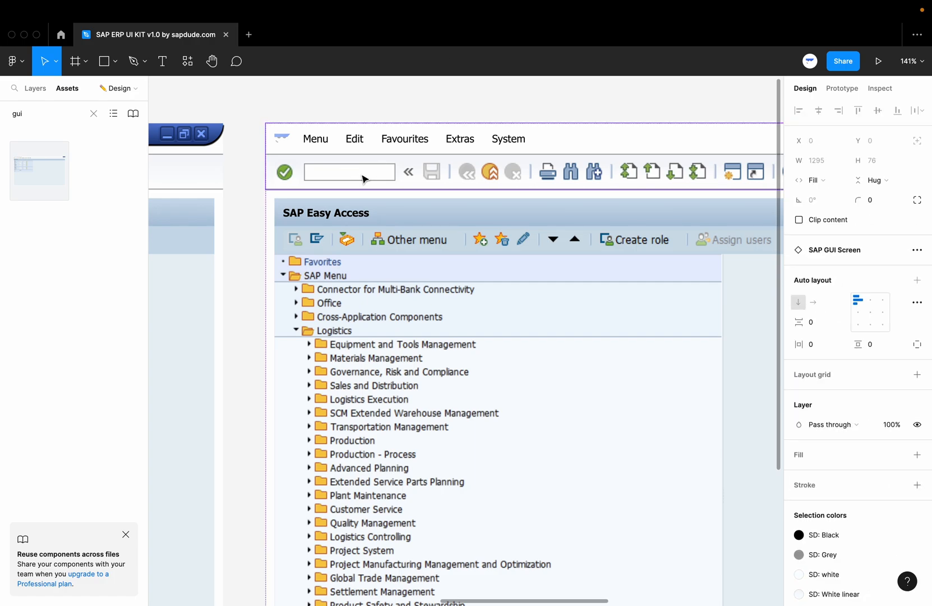
double_click(362, 178)
double_click(362, 178)
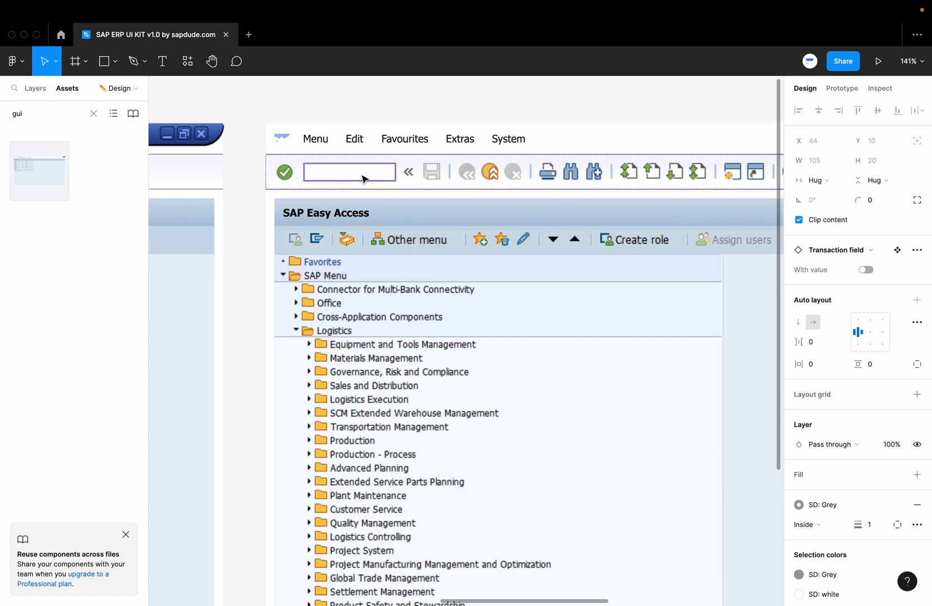
scroll(362, 177, "up", 10)
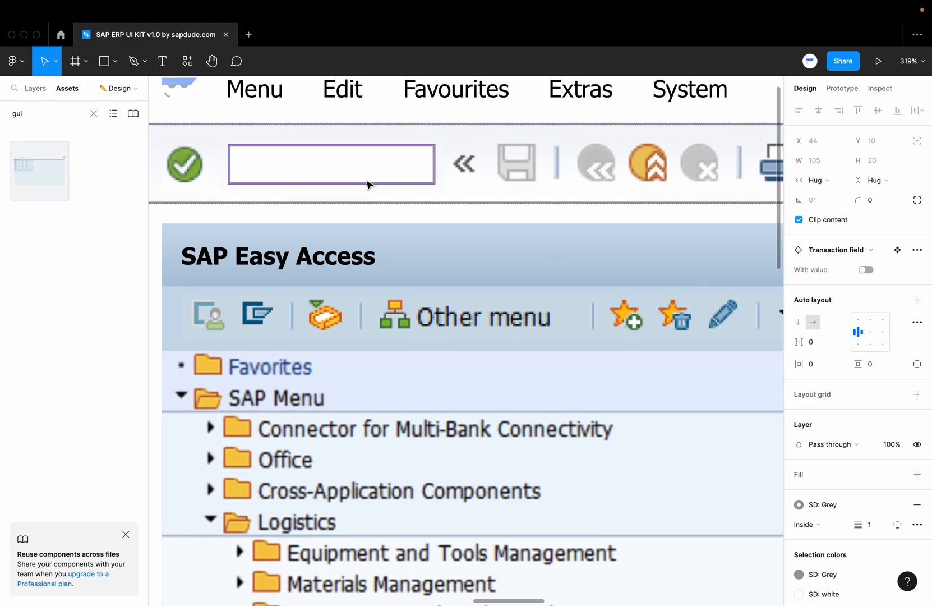
scroll(349, 163, "down", 1)
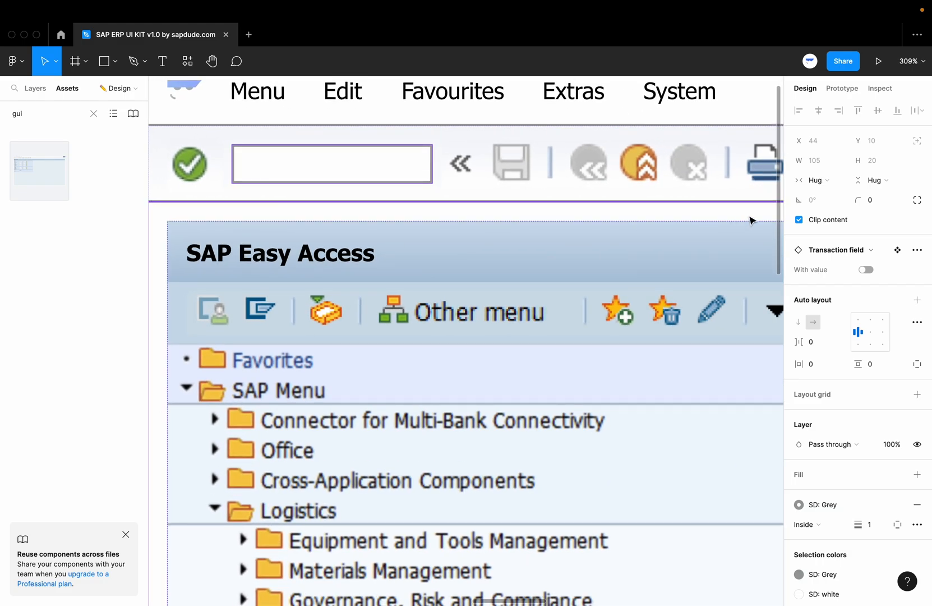
left_click(865, 271)
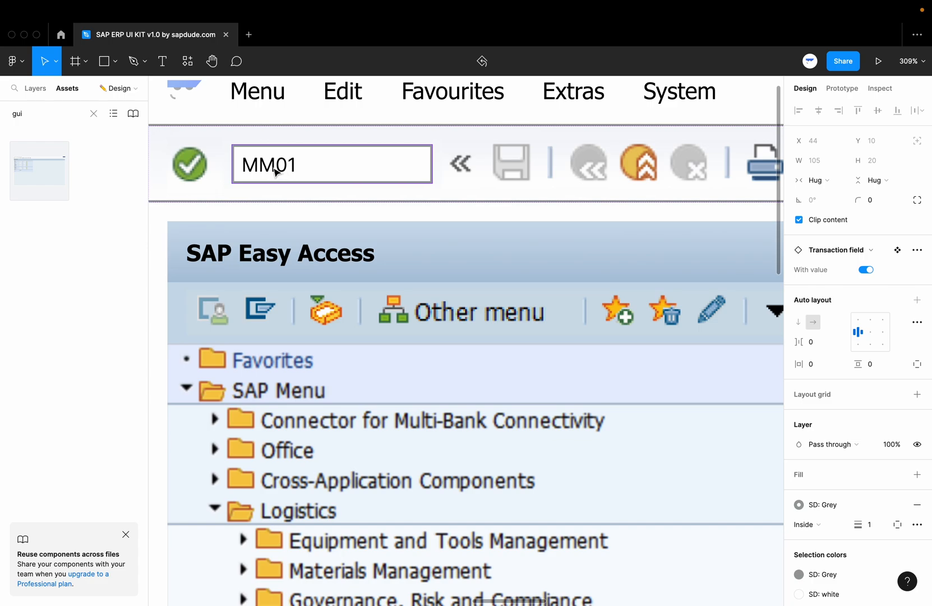
Replace the transaction code text in the second screen's transaction field with IE01.
double_click(275, 171)
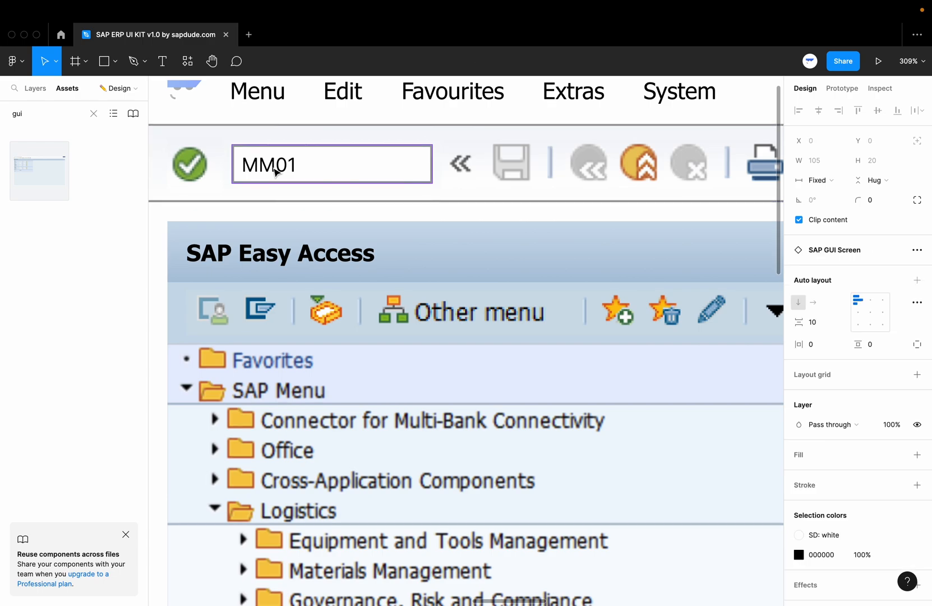
double_click(274, 169)
double_click(272, 167)
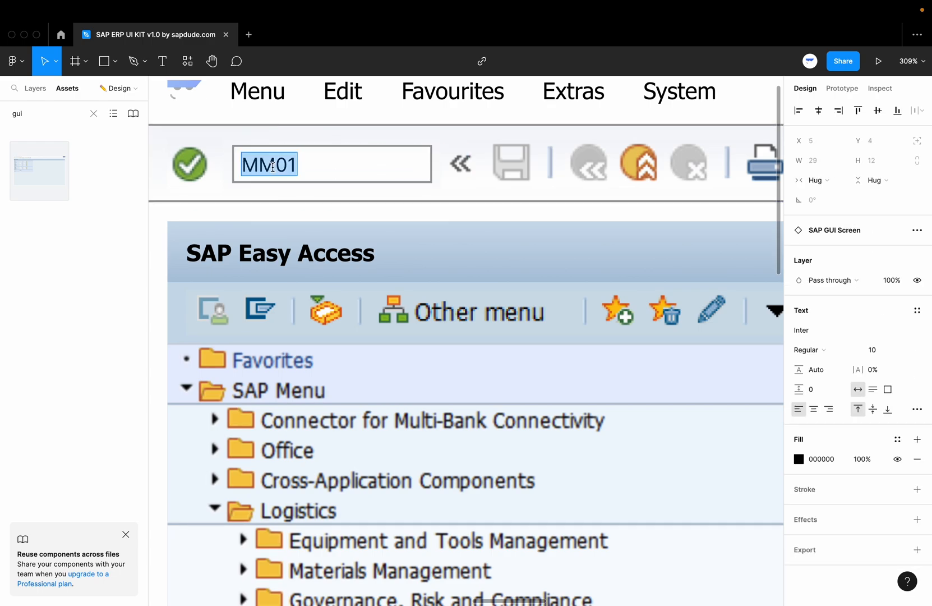
type("IE01")
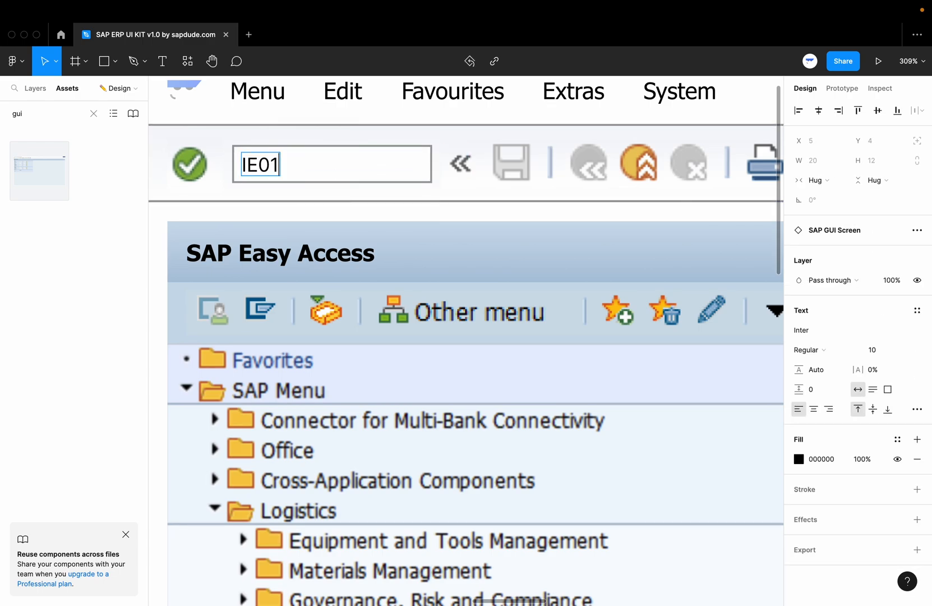
scroll(343, 246, "down", 15)
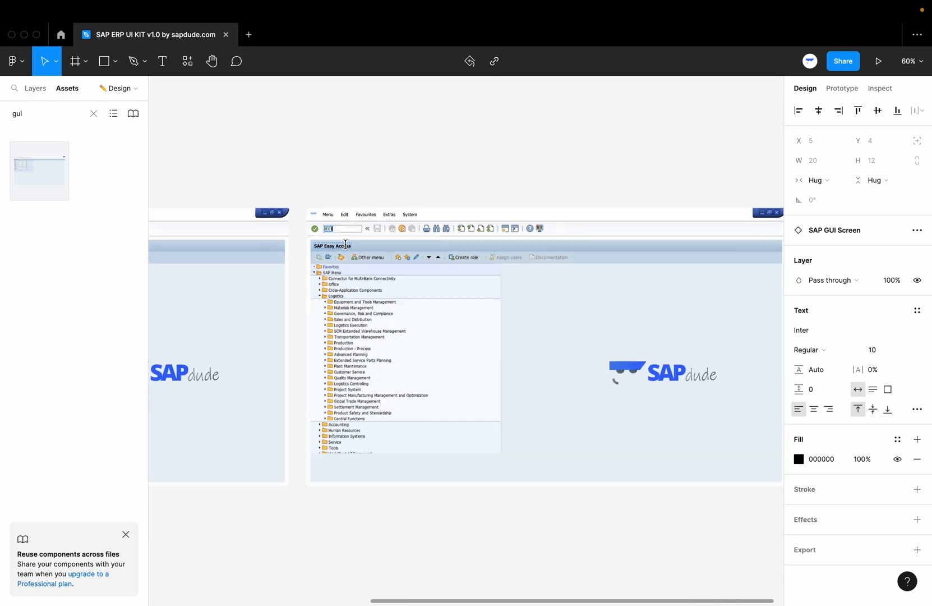
left_click(432, 175)
scroll(432, 175, "right", 1)
scroll(432, 175, "down", 1)
left_click(453, 131)
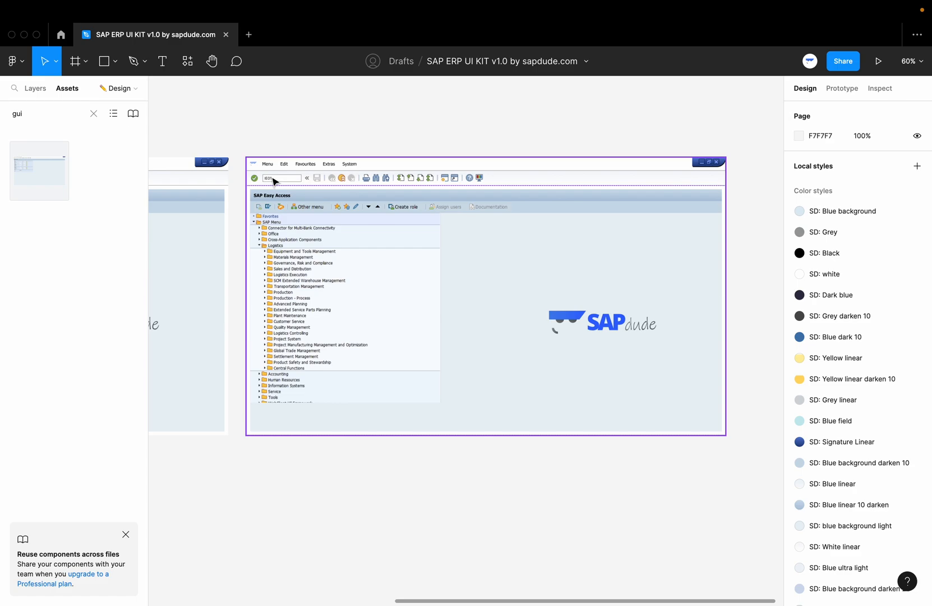
Duplicate the screen containing the IE01 transaction code as a third screen to its right in the same row.
scroll(330, 130, "down", 3)
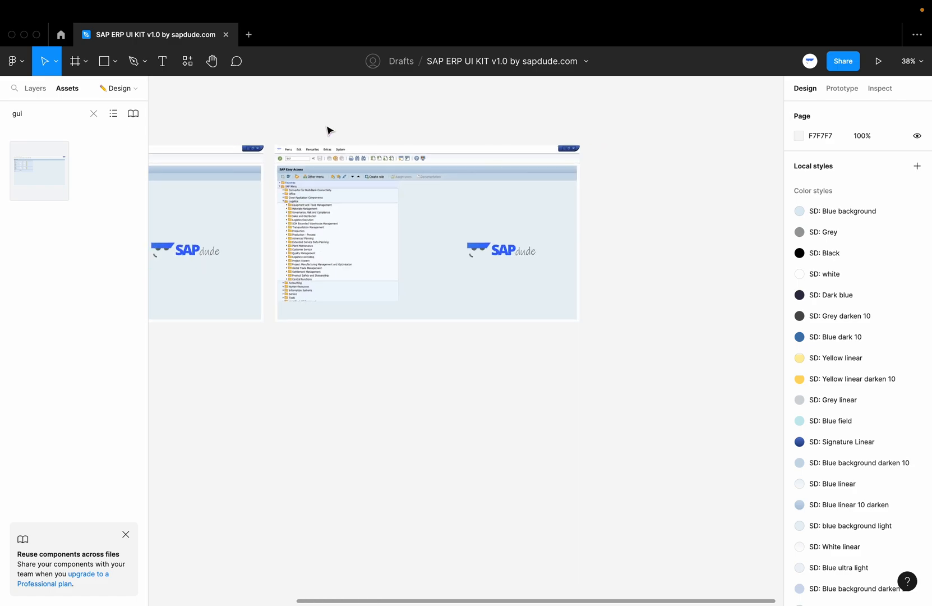
left_click(400, 147)
key("ctrl+d")
scroll(416, 151, "down", 3)
left_click_drag(443, 168, 597, 187)
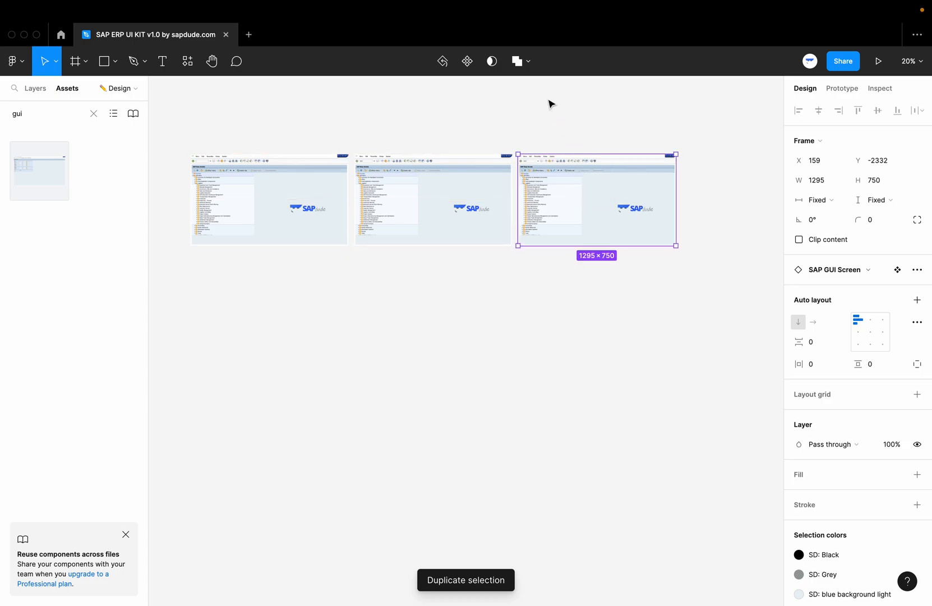
left_click(549, 104)
Set the type of the third screen's screen area to Tcode: create.
scroll(566, 160, "up", 5)
scroll(591, 187, "up", 2)
scroll(591, 187, "right", 3)
double_click(550, 265)
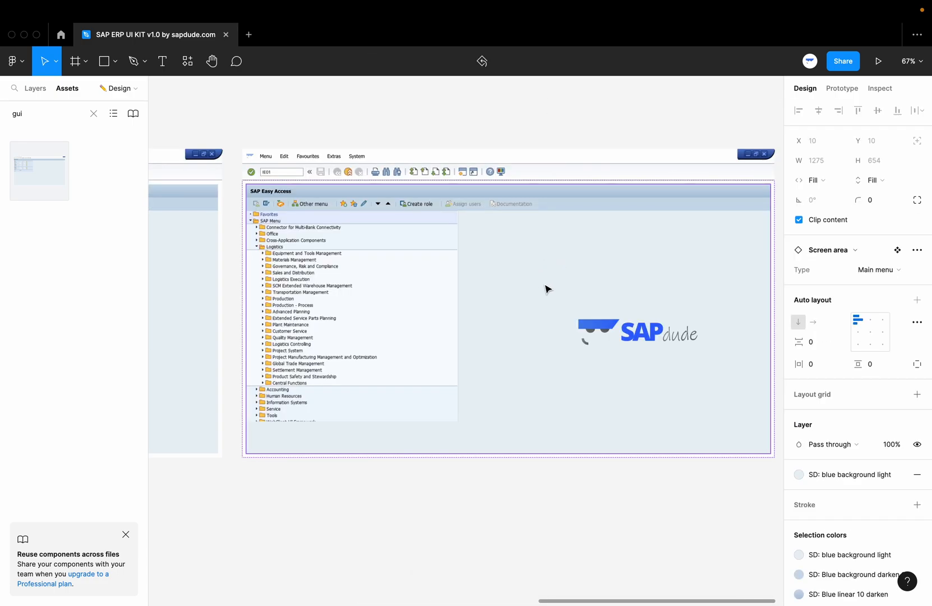
left_click(893, 269)
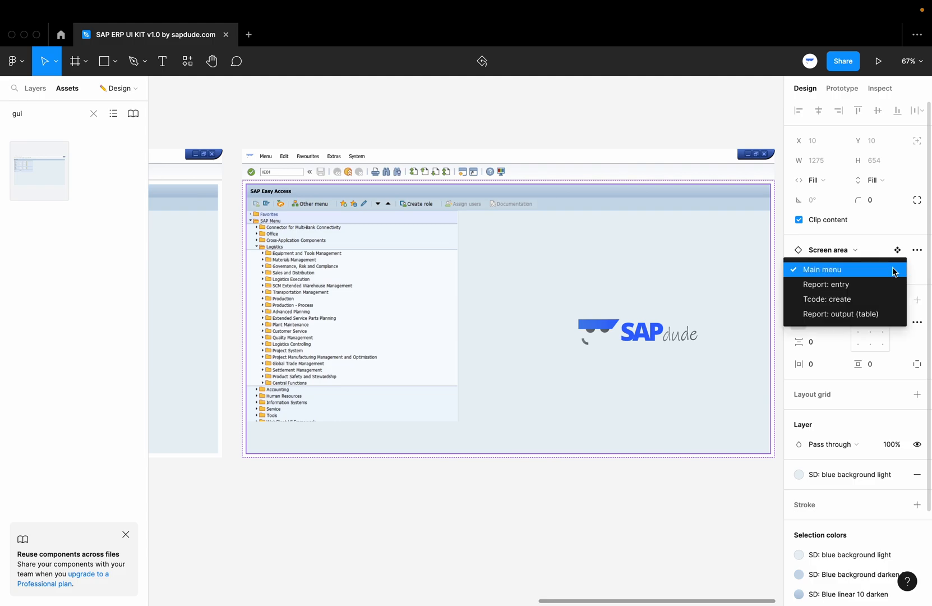
left_click(853, 298)
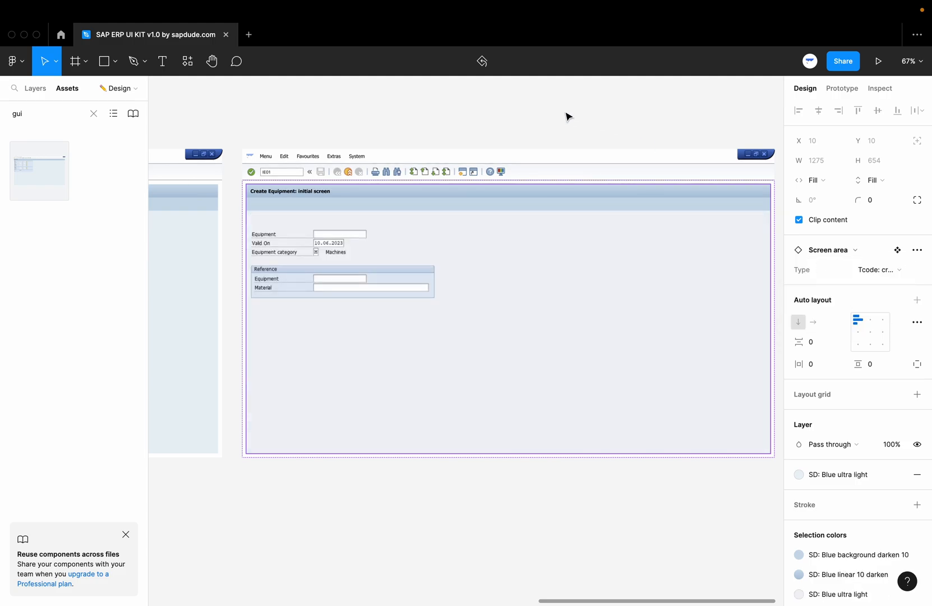
left_click(449, 134)
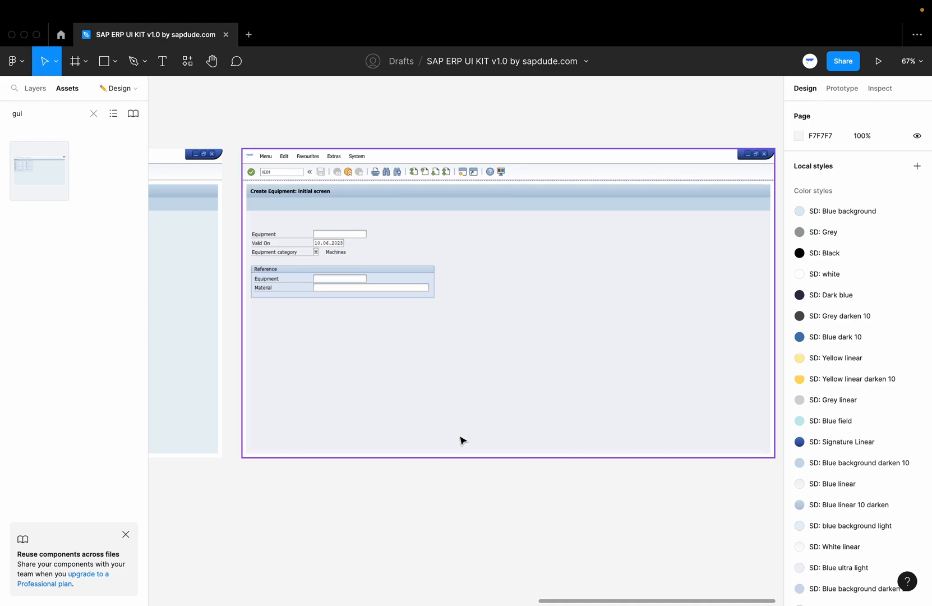
Detach the third screen's Create Equipment screen area from its component instance.
left_click(513, 372)
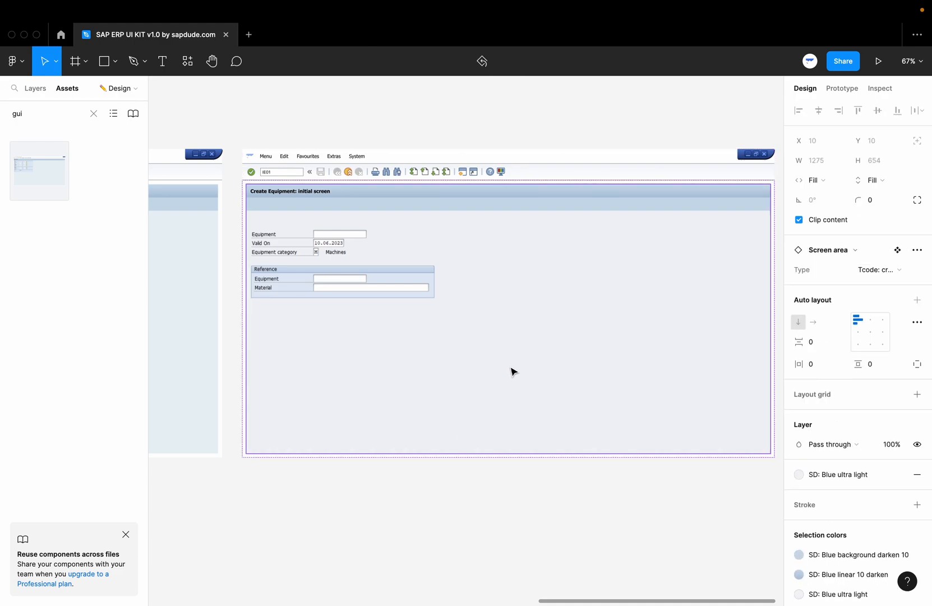
right_click(530, 275)
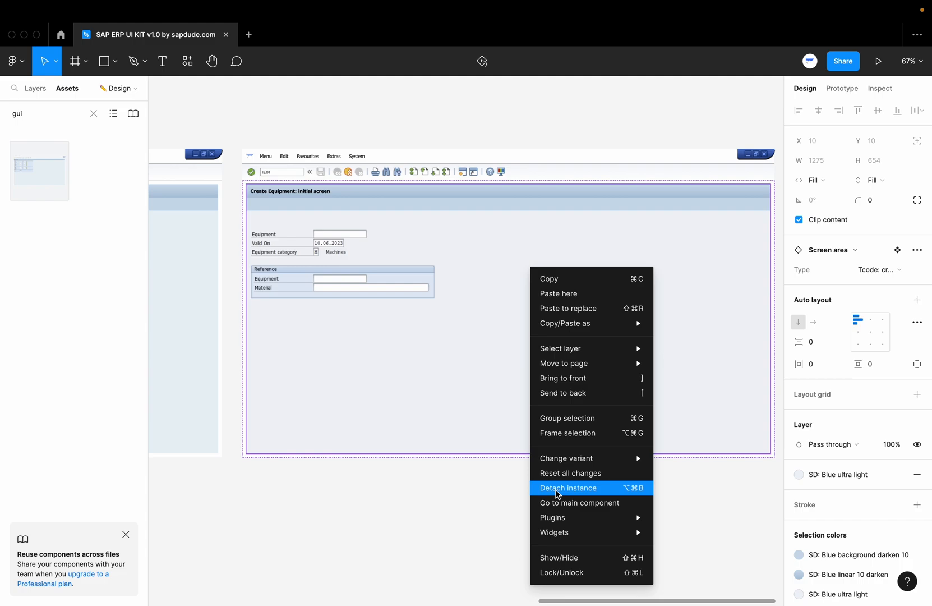
left_click(558, 494)
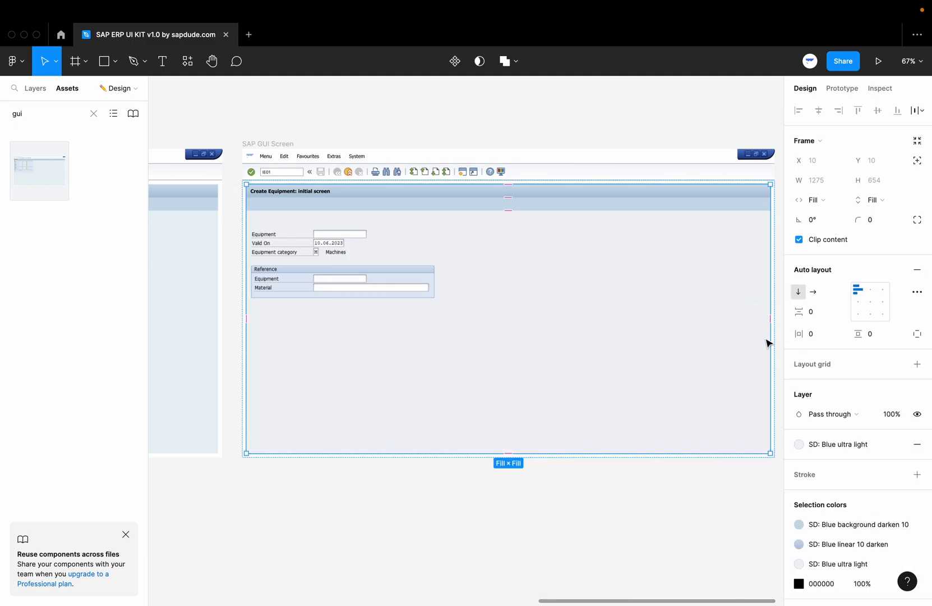
left_click(354, 480)
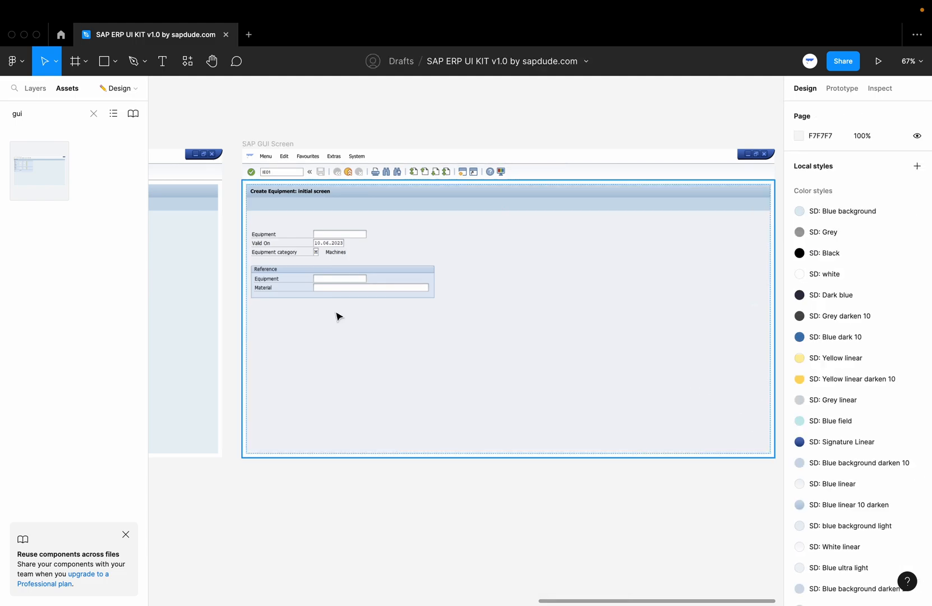
Search the assets for FIELD and place a Single Field component in the blank area below the Reference group on the Create Equipment screen.
left_click(94, 113)
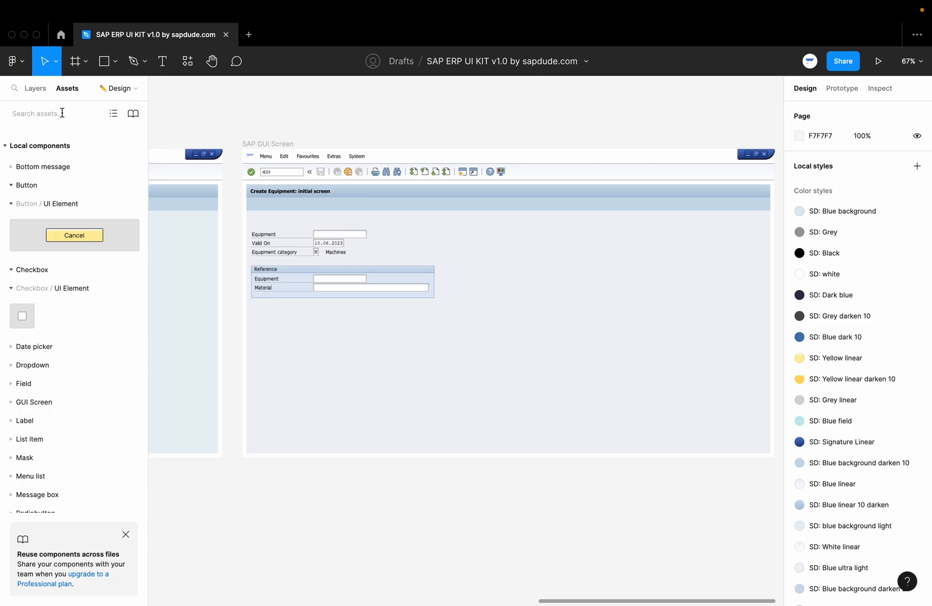
type("FIELD")
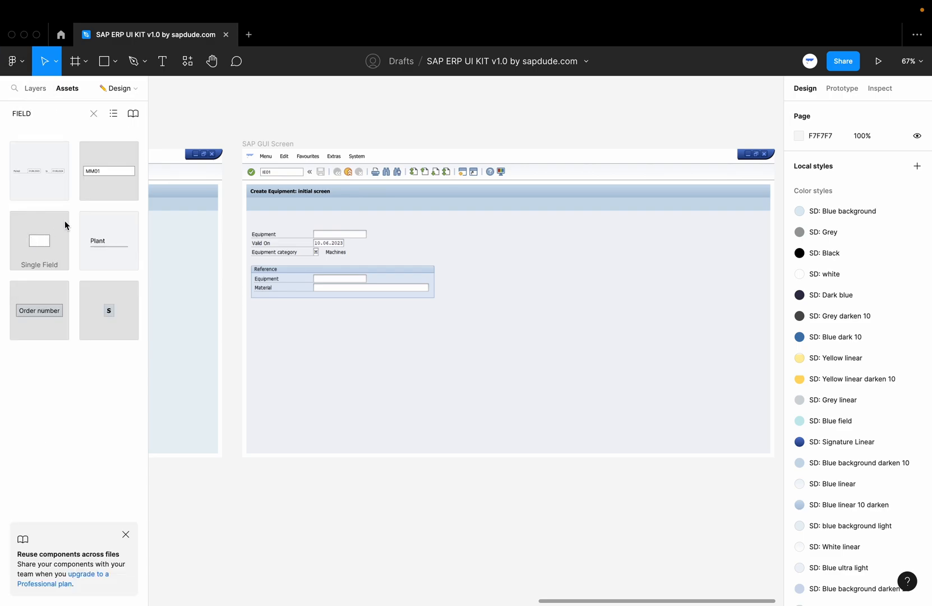
left_click(117, 118)
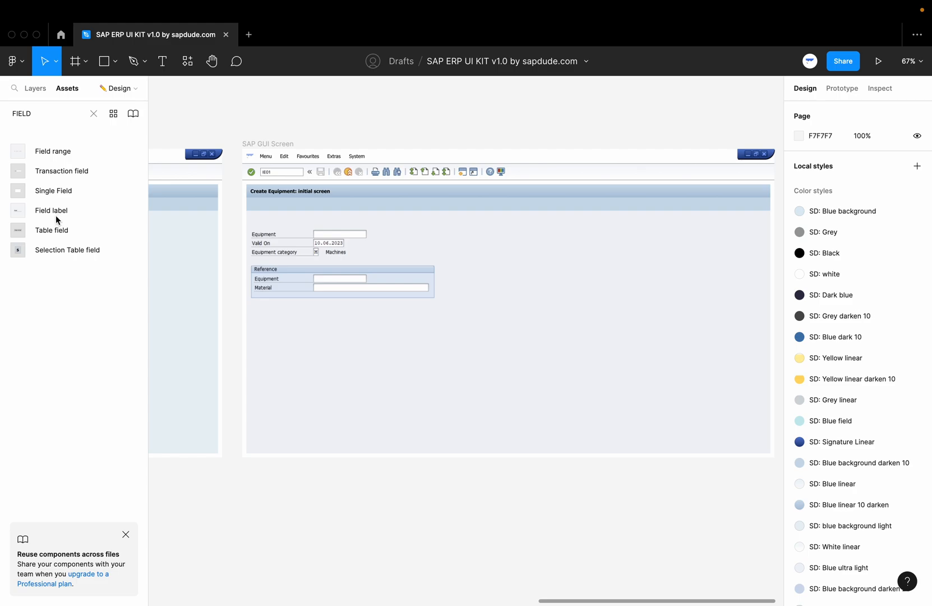
left_click(111, 115)
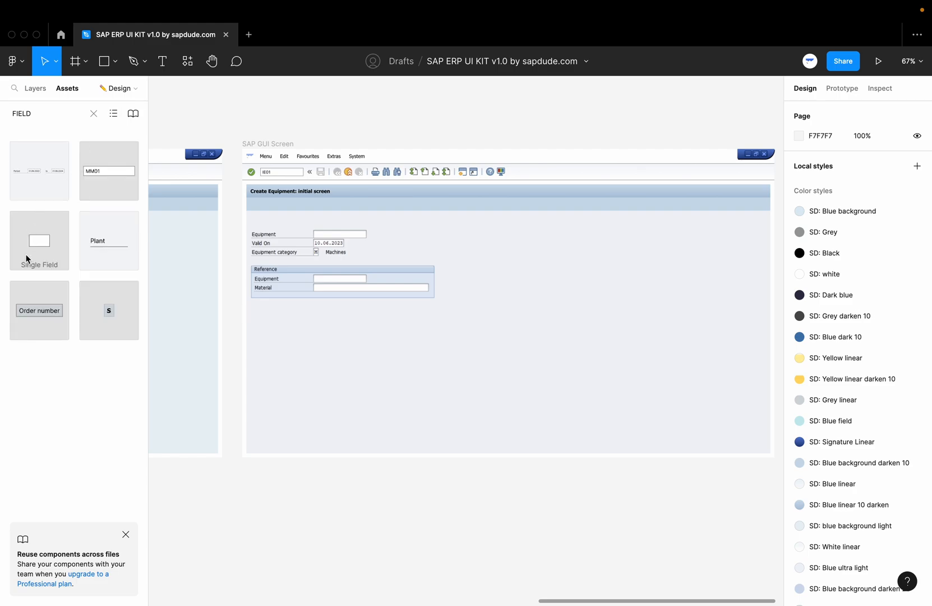
left_click_drag(36, 247, 335, 343)
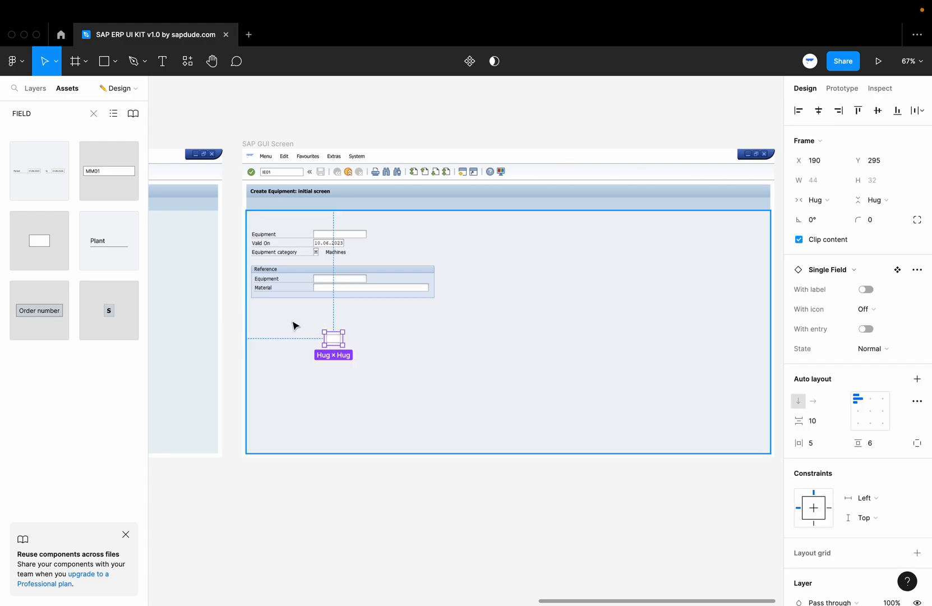
Move the Single Field directly beneath the Reference group at X 10, Y 224 and clear the asset search.
scroll(294, 325, "up", 5)
left_click(94, 114)
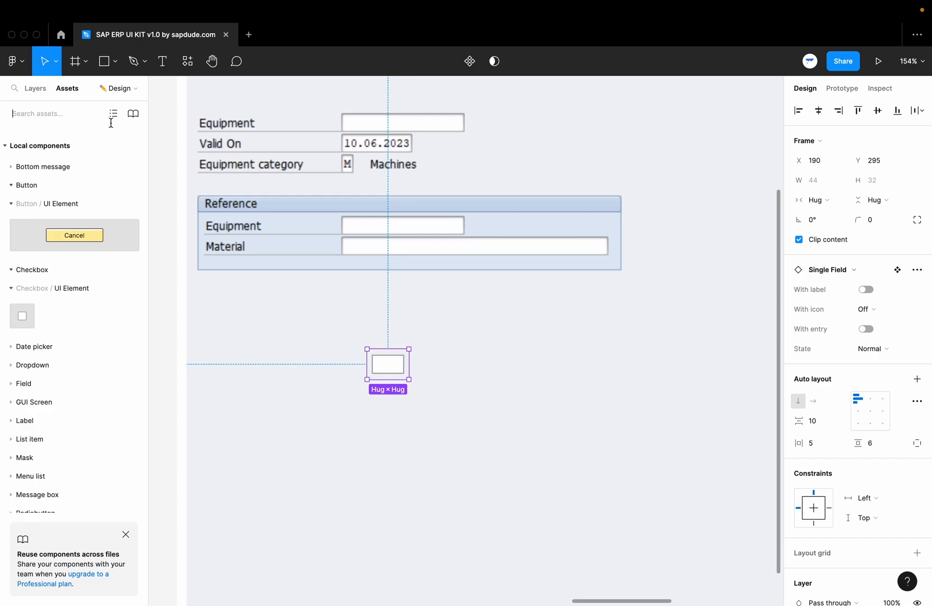
left_click_drag(394, 365, 227, 302)
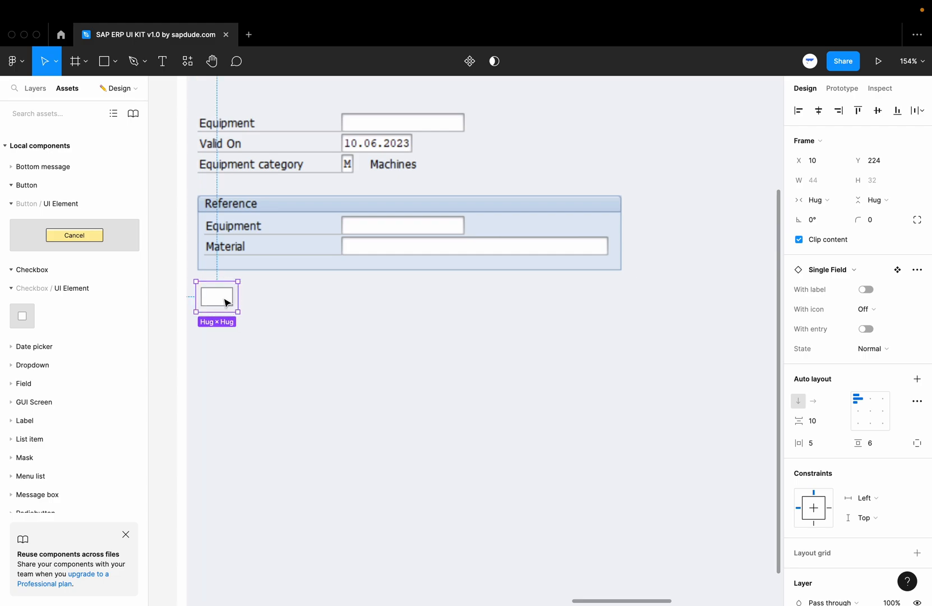
left_click(161, 316)
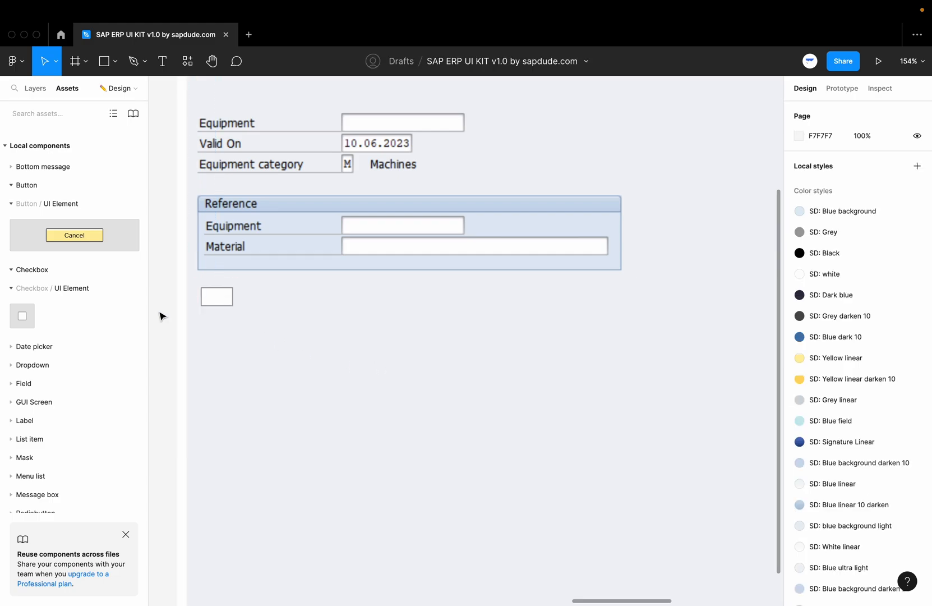
Enable the label and the entry on the Single Field below the Reference group.
double_click(212, 298)
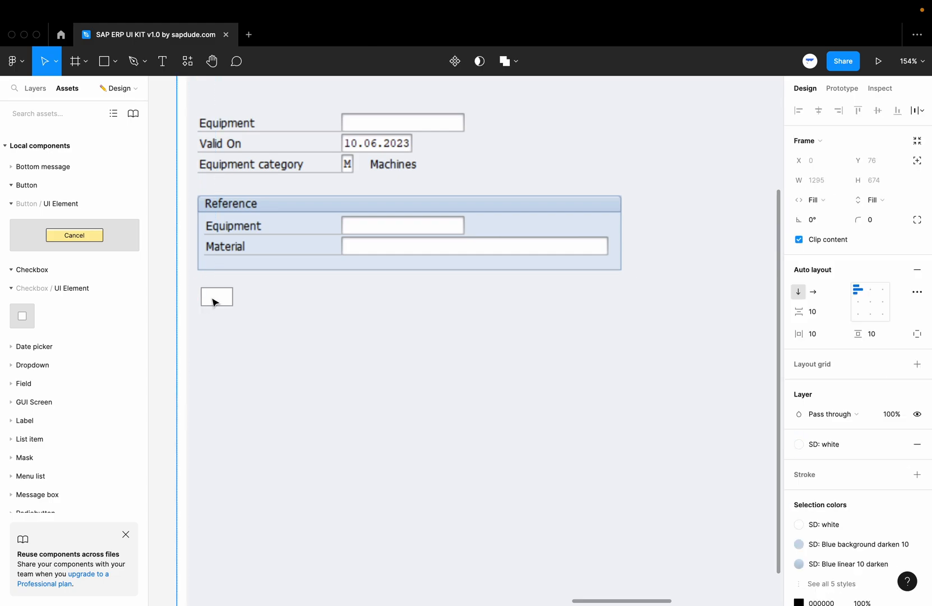
double_click(212, 298)
left_click(212, 298)
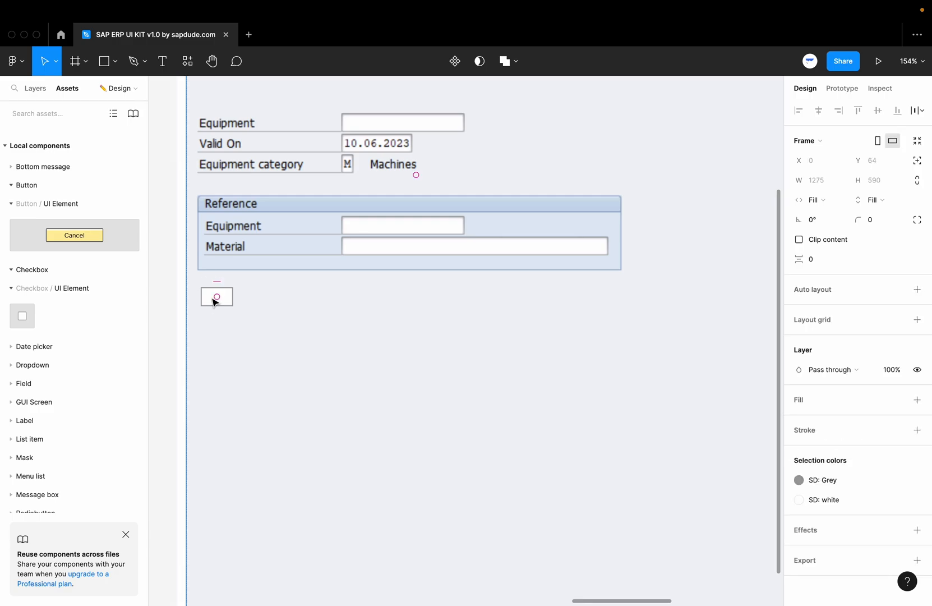
left_click(213, 300)
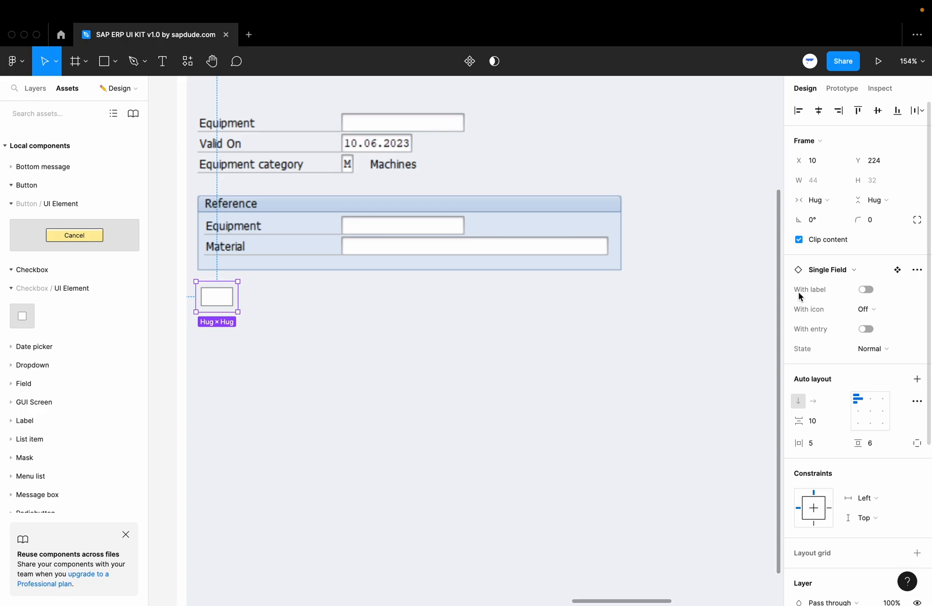
left_click(864, 289)
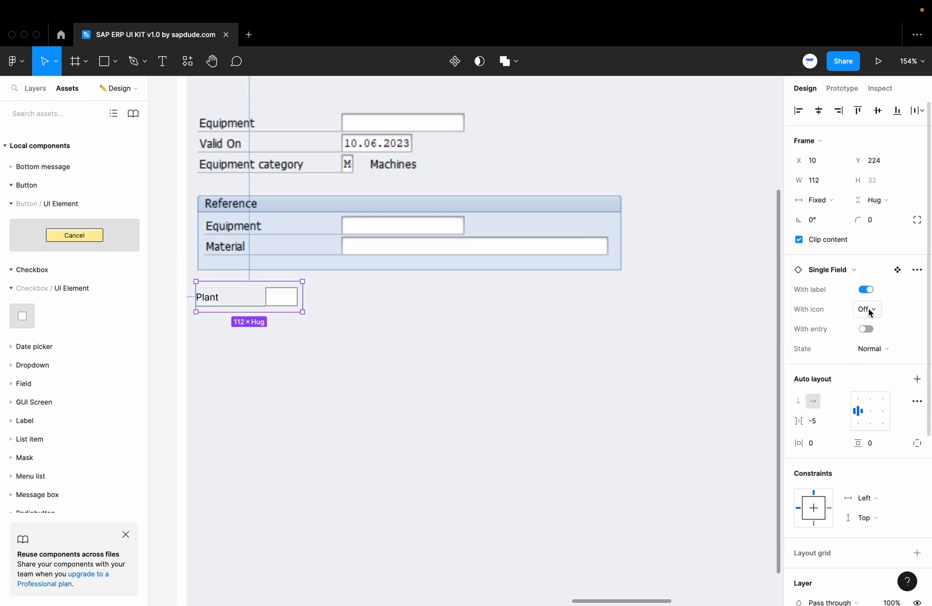
left_click(864, 330)
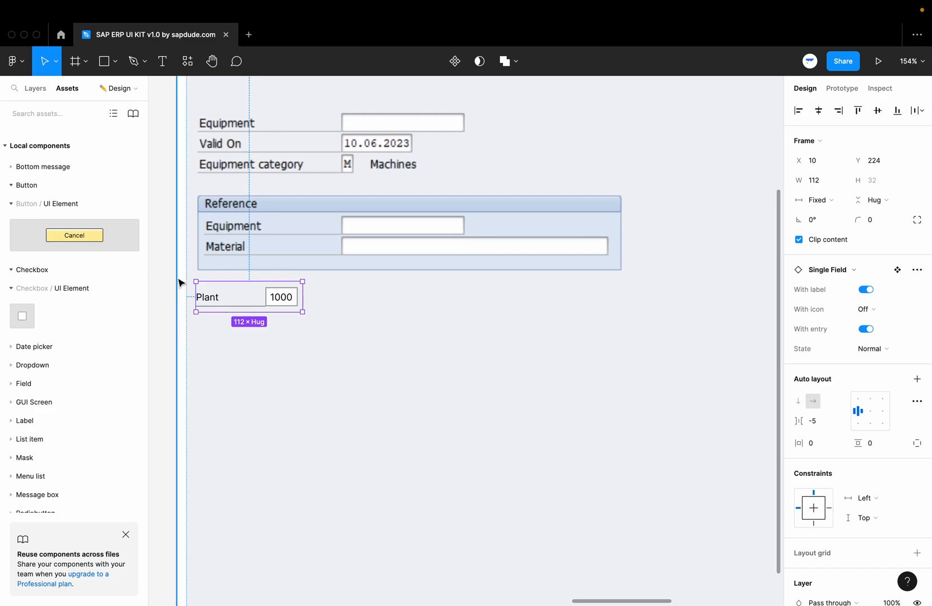
left_click(163, 269)
Widen the labelled Plant field to 188 so its entry box sits under the entry boxes above.
double_click(278, 300)
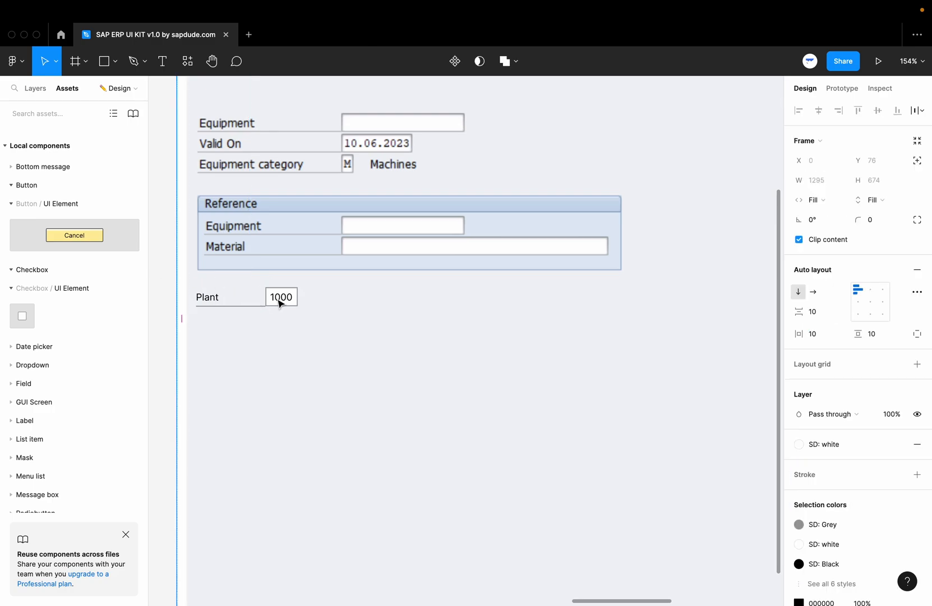
left_click(279, 303)
left_click_drag(304, 291, 376, 291)
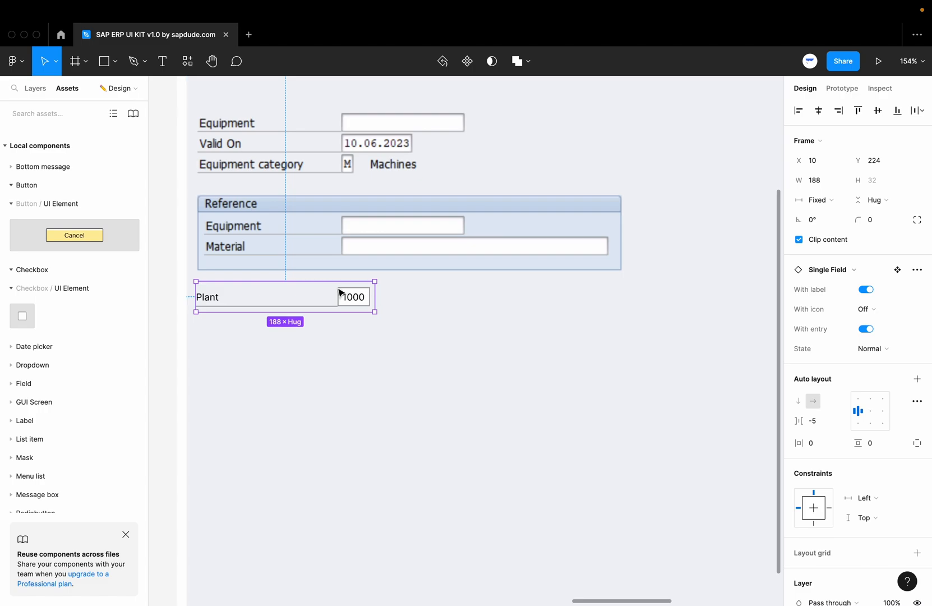
left_click(172, 285)
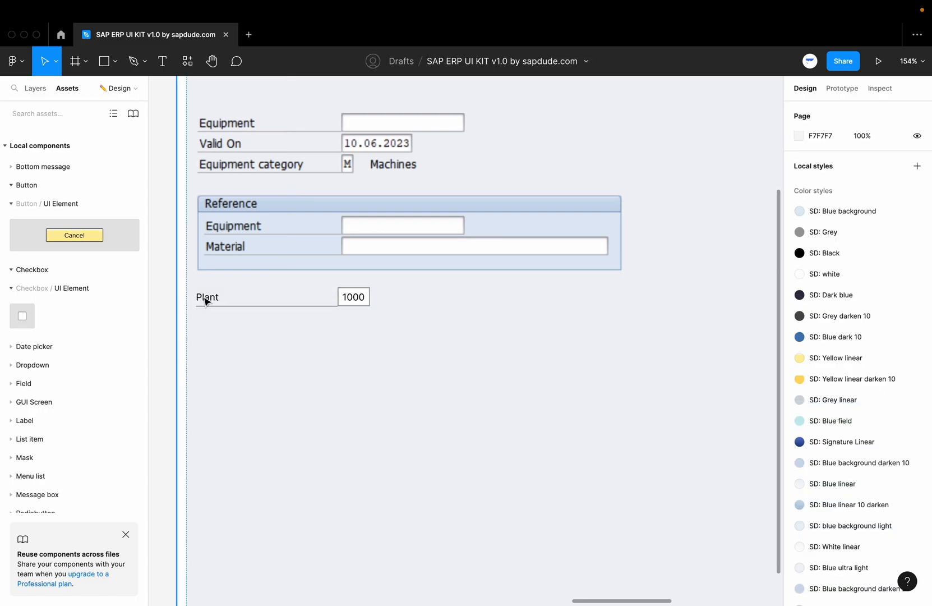
Replace the Plant label text of the new field with Object type.
left_click(206, 301)
double_click(206, 301)
double_click(206, 301)
double_click(205, 299)
type("OBJ")
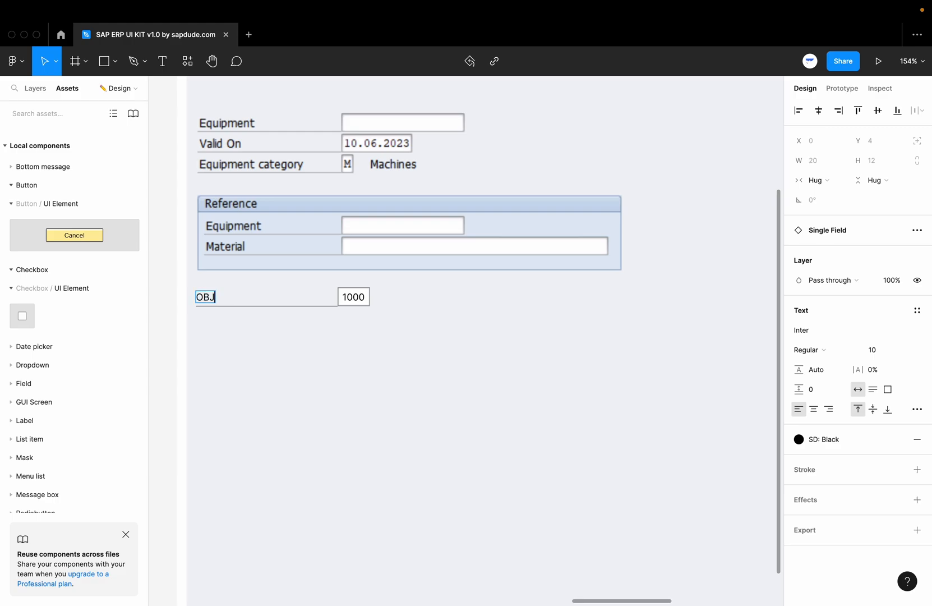
key("BackSpace")
key("BackSpace")
type("bject type")
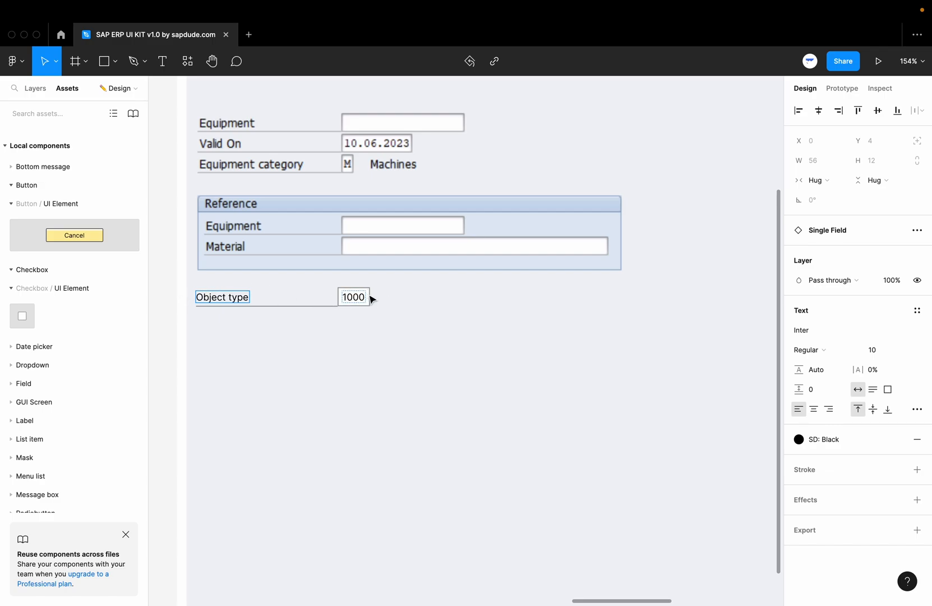
Replace the entry text 1000 in the Object type field with IMM.
double_click(355, 298)
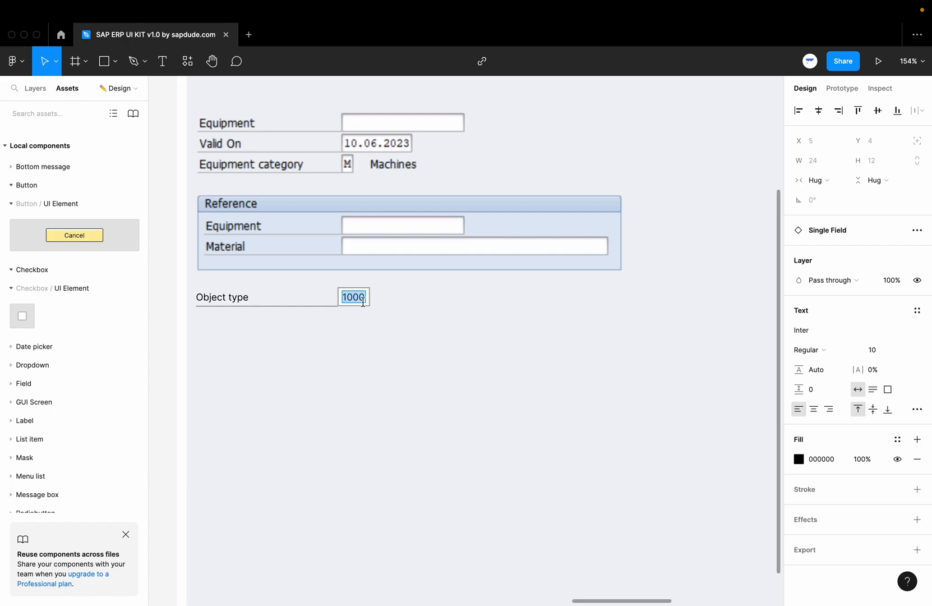
key("BackSpace")
type("MM")
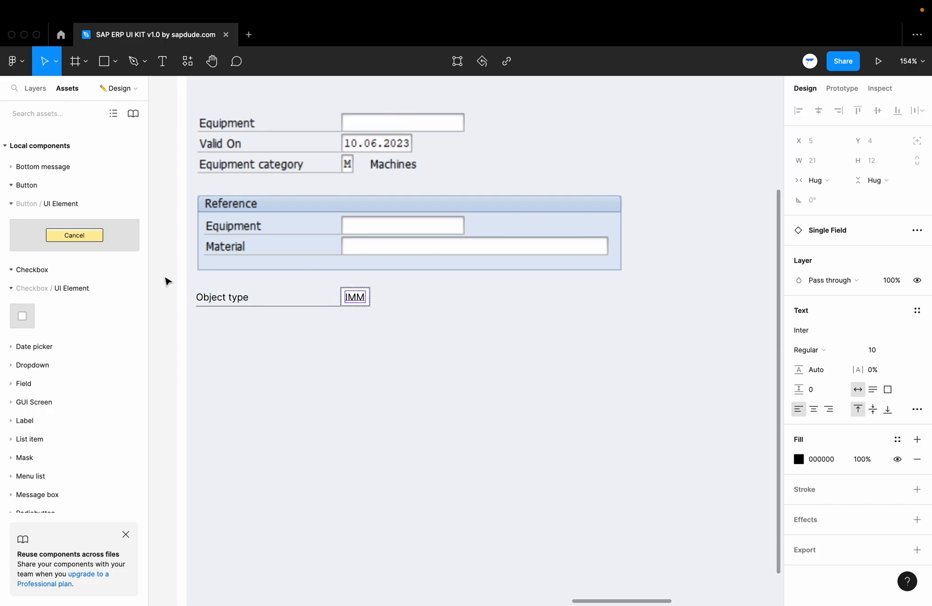
left_click(168, 282)
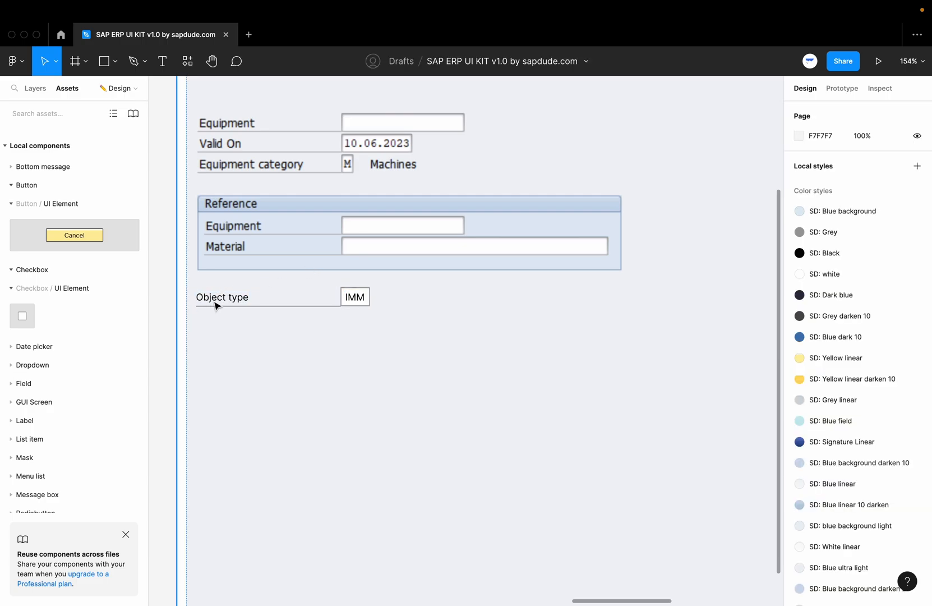
Shift the Object type field slightly to the right to line its label up with the Reference group.
left_click(218, 302)
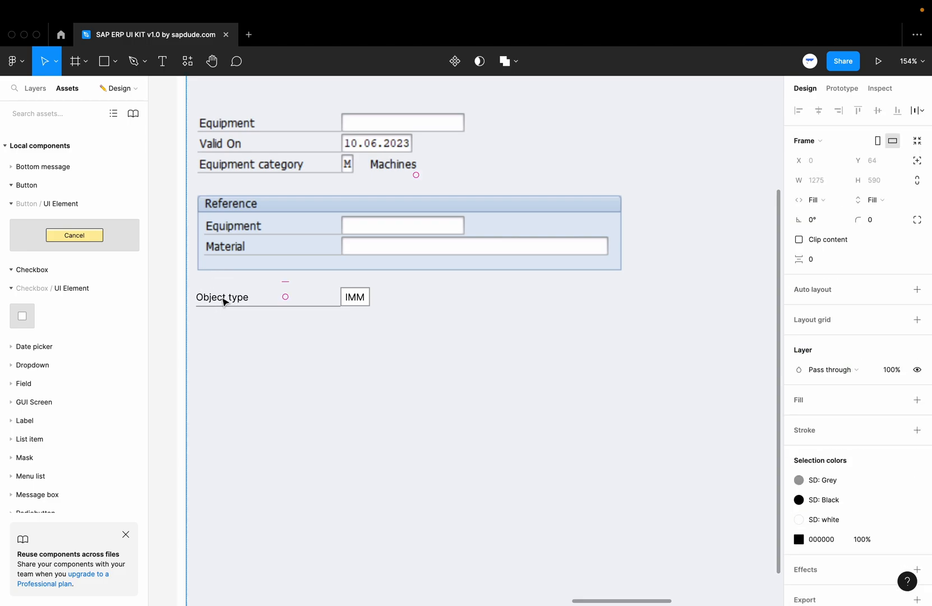
left_click_drag(224, 301, 228, 302)
left_click(183, 284)
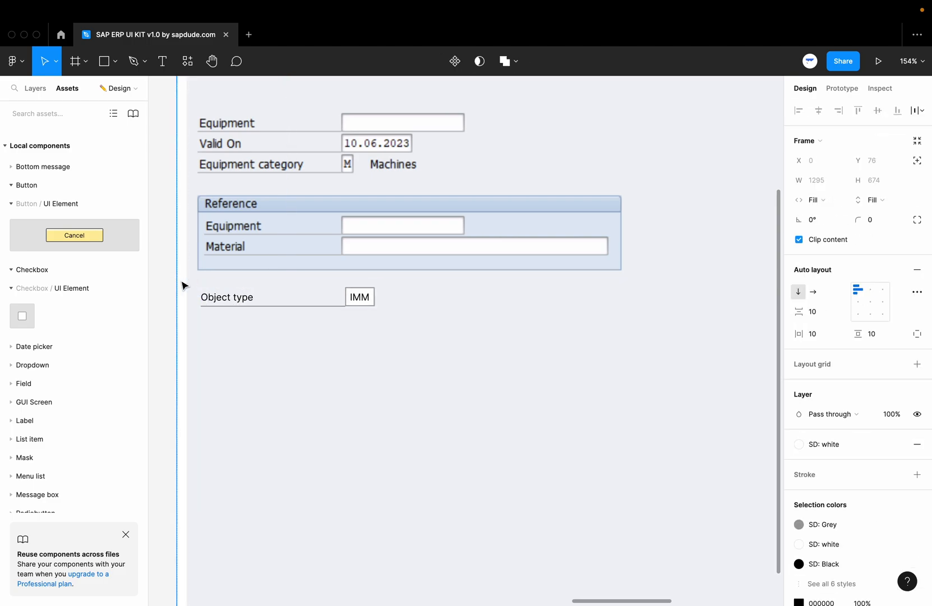
left_click(167, 258)
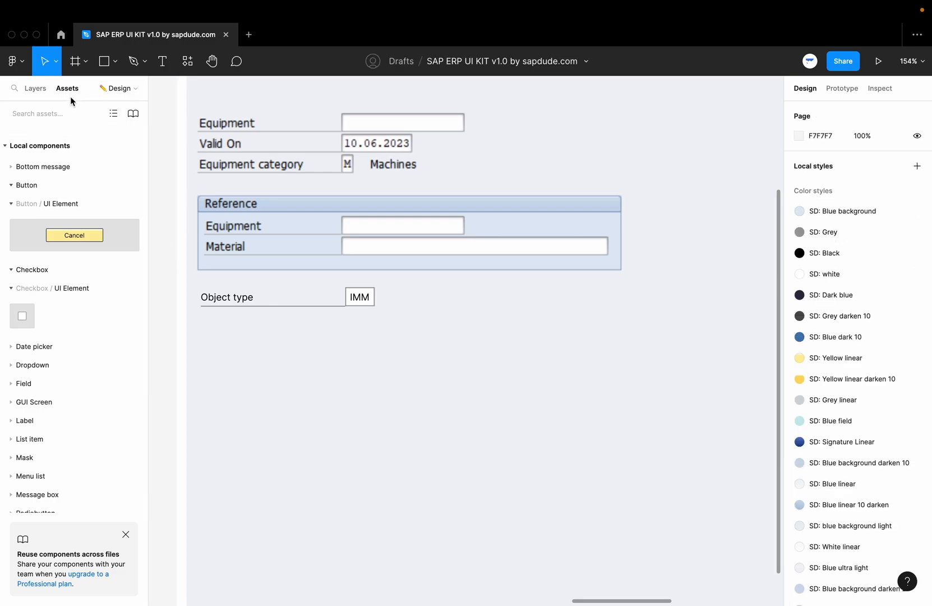
Search the assets for checkbox, place a Checkbox component below the Object type field at X 10, Y 256, and enable its label.
left_click(59, 115)
type("checkbox")
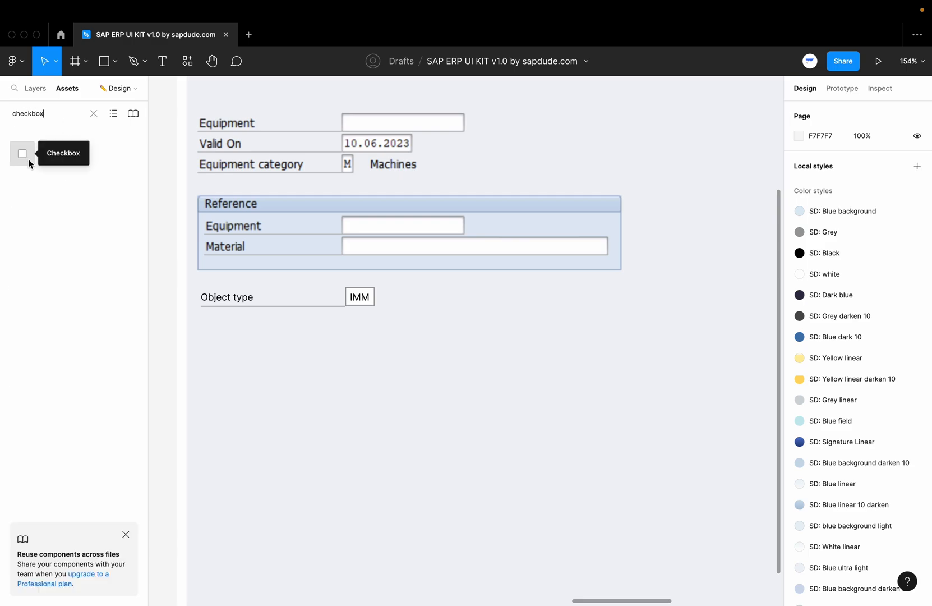
left_click_drag(23, 157, 210, 328)
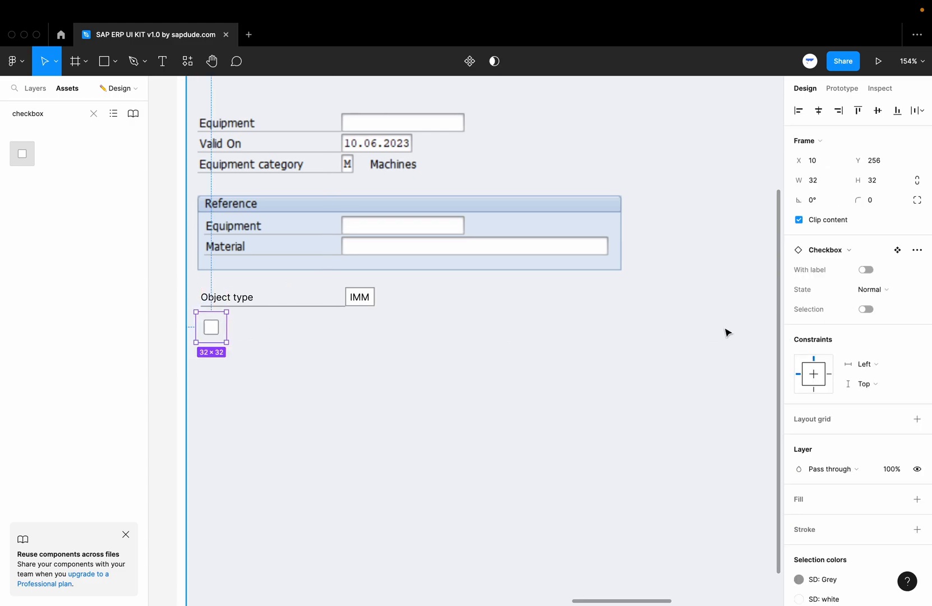
left_click(866, 271)
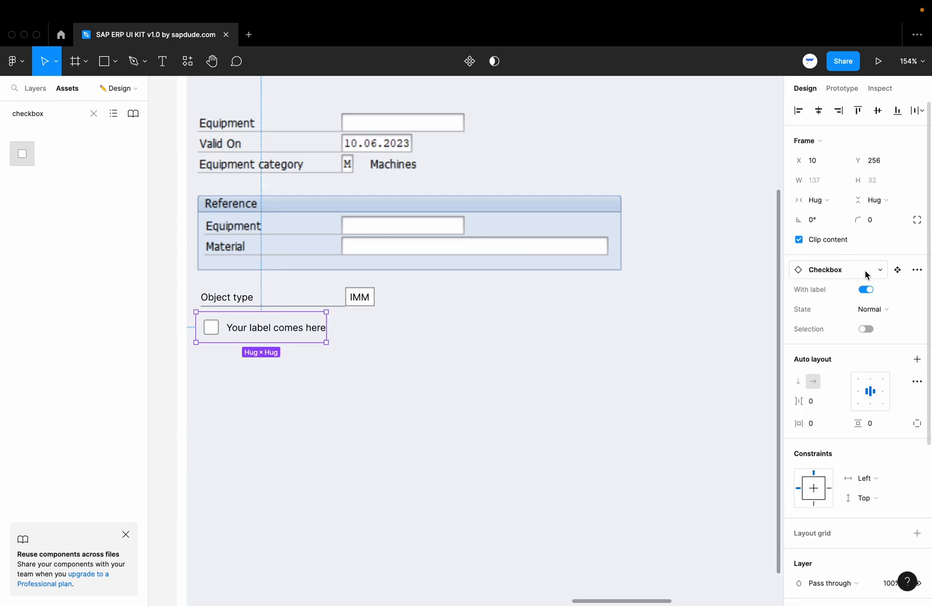
Replace the checkbox's placeholder label text with High priority equipment.
left_click_drag(271, 330, 268, 330)
double_click(269, 331)
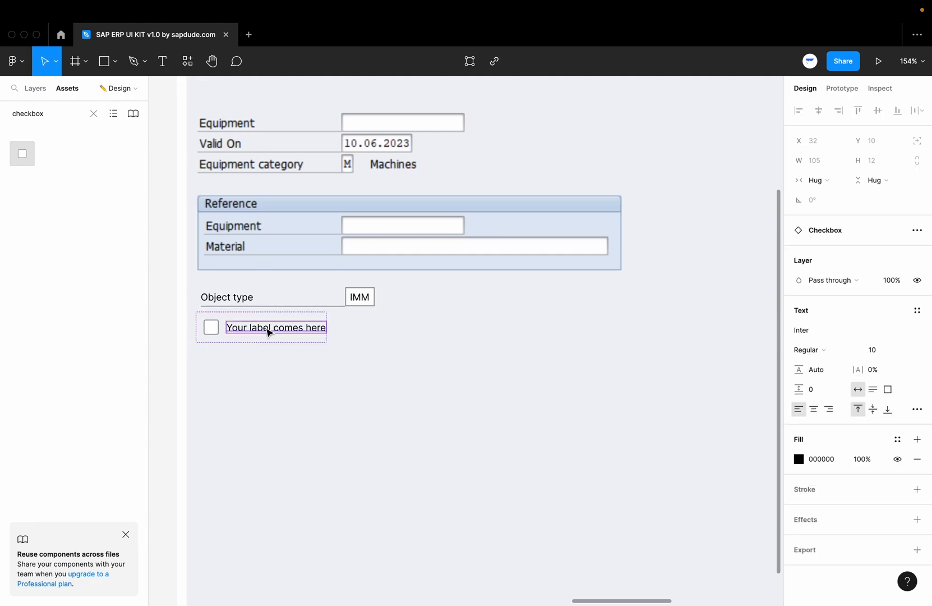
double_click(267, 328)
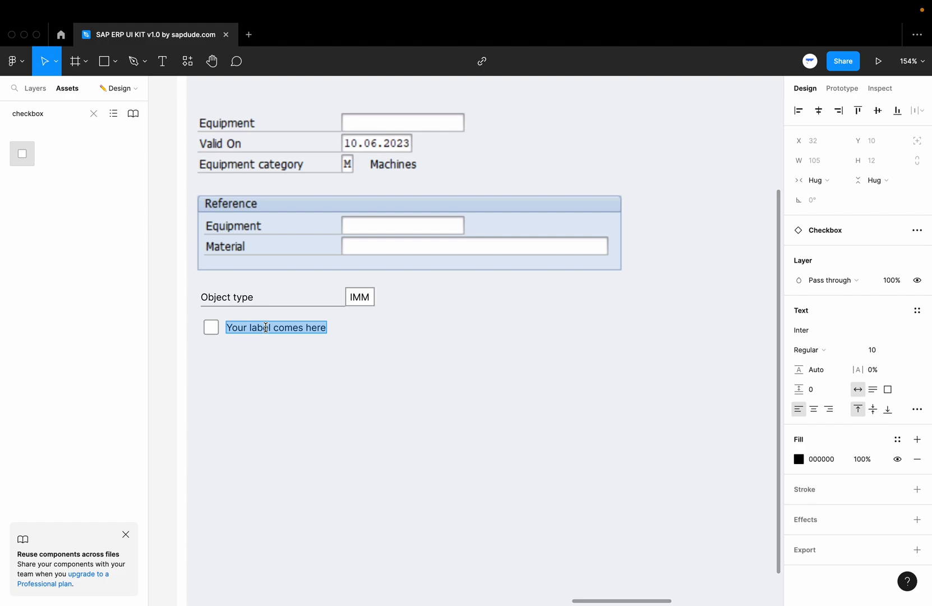
type("High")
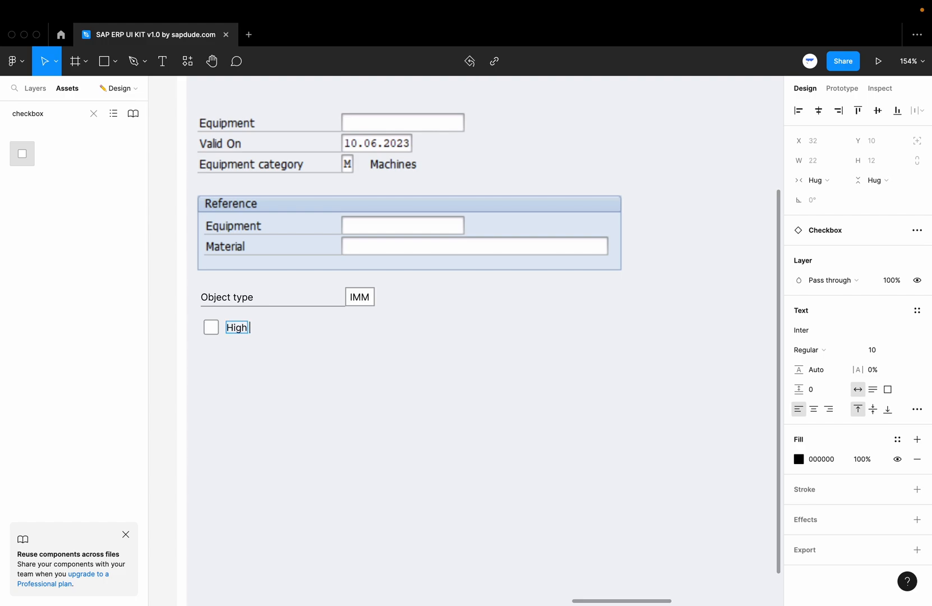
type(" priority equipment")
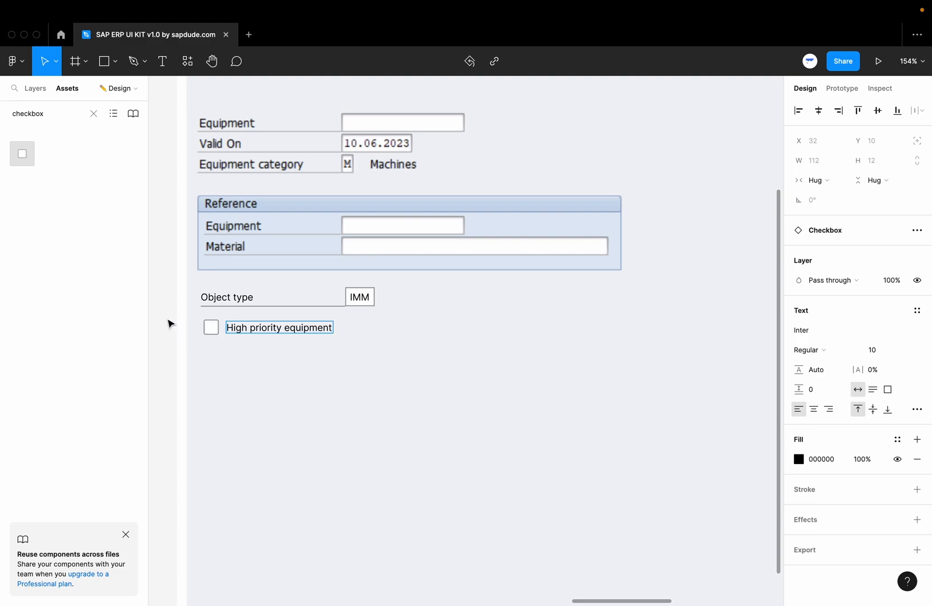
left_click(170, 323)
Review the Create Equipment screen with its added field and checkbox, and look through the list of local components.
scroll(171, 324, "down", 2)
scroll(170, 323, "down", 3)
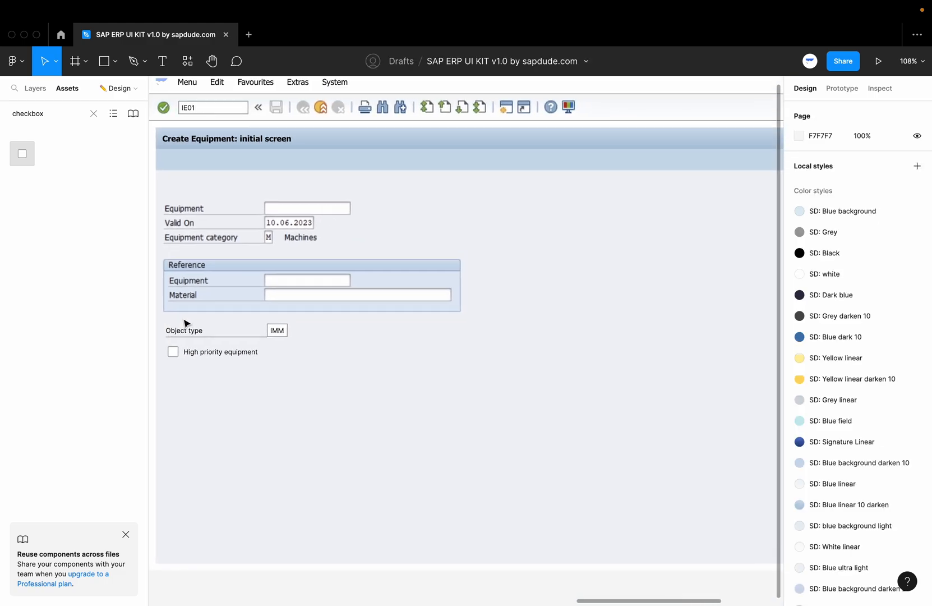
scroll(196, 324, "up", 2)
scroll(178, 303, "left", 1)
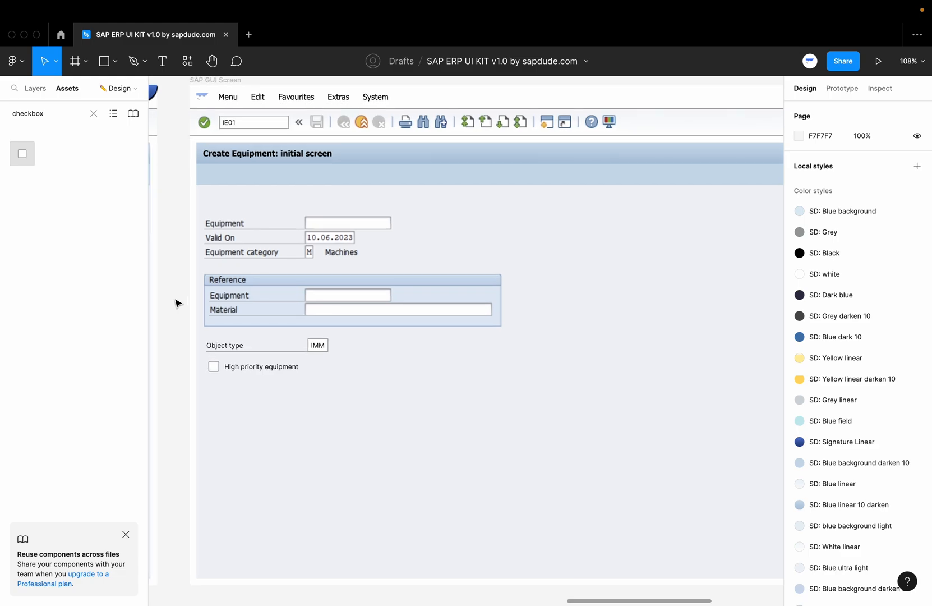
scroll(177, 303, "down", 2)
scroll(177, 303, "right", 2)
scroll(177, 303, "up", 1)
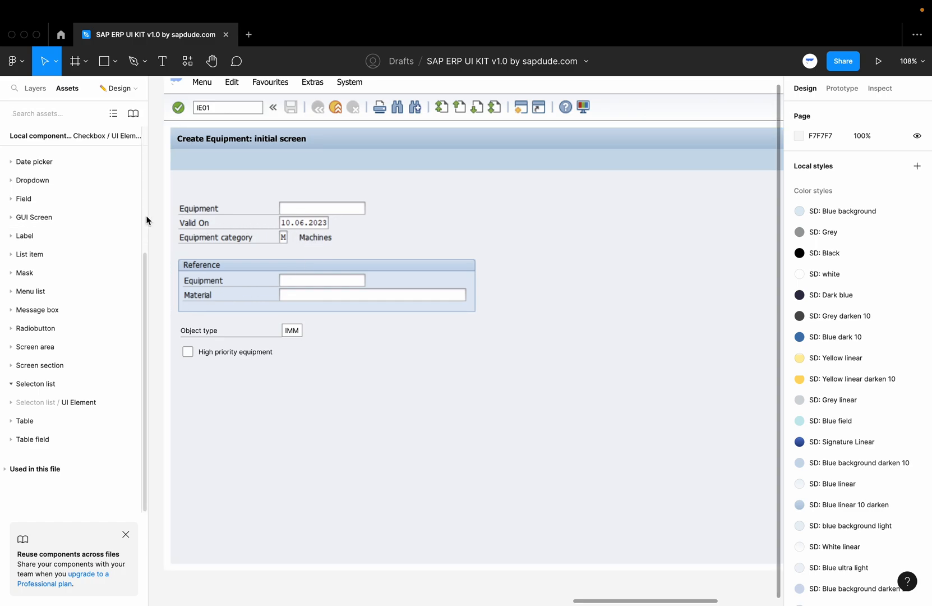
scroll(133, 228, "up", 6)
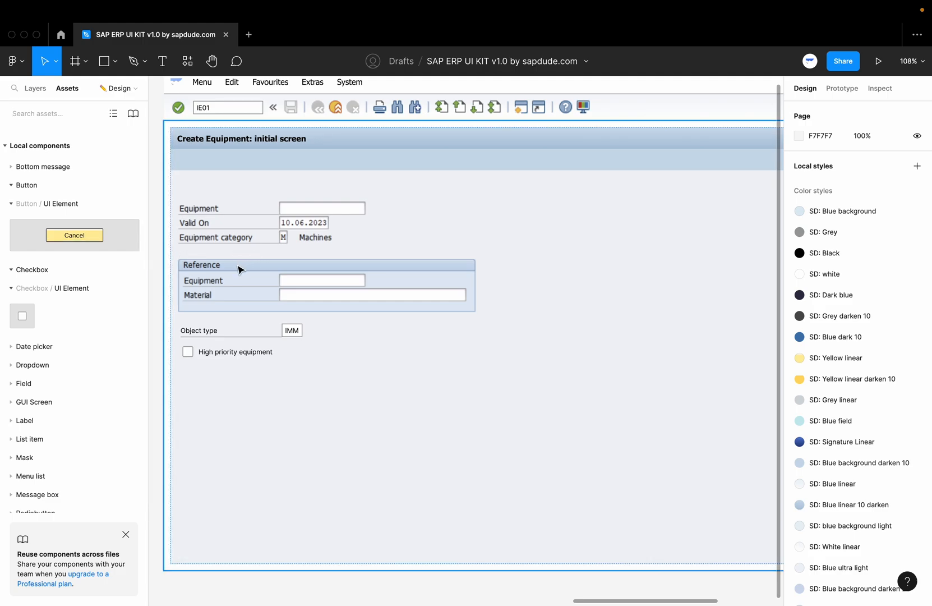
Try deleting the Replace this image layer from the screen's Content frame, and undo the deletion.
left_click(36, 88)
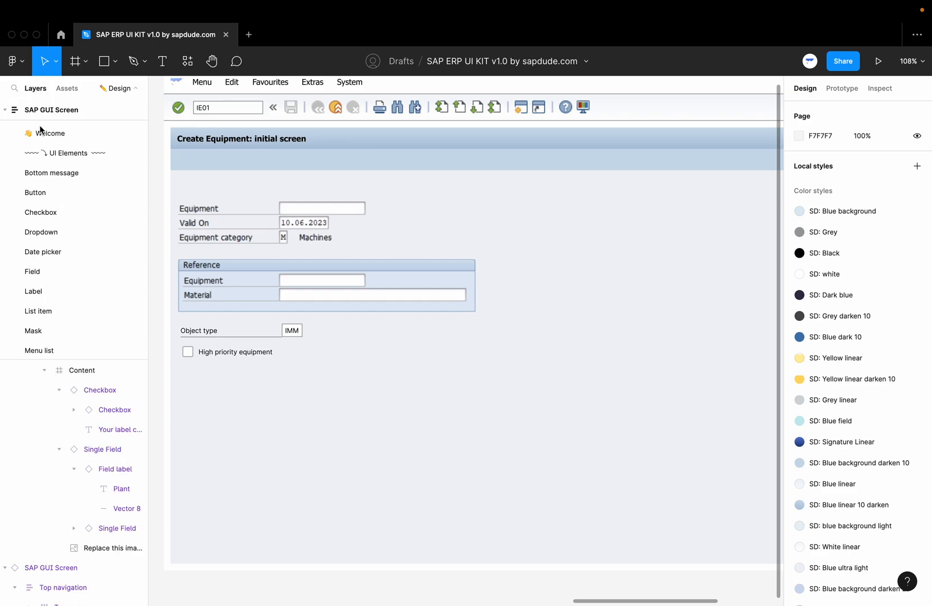
left_click_drag(148, 392, 200, 396)
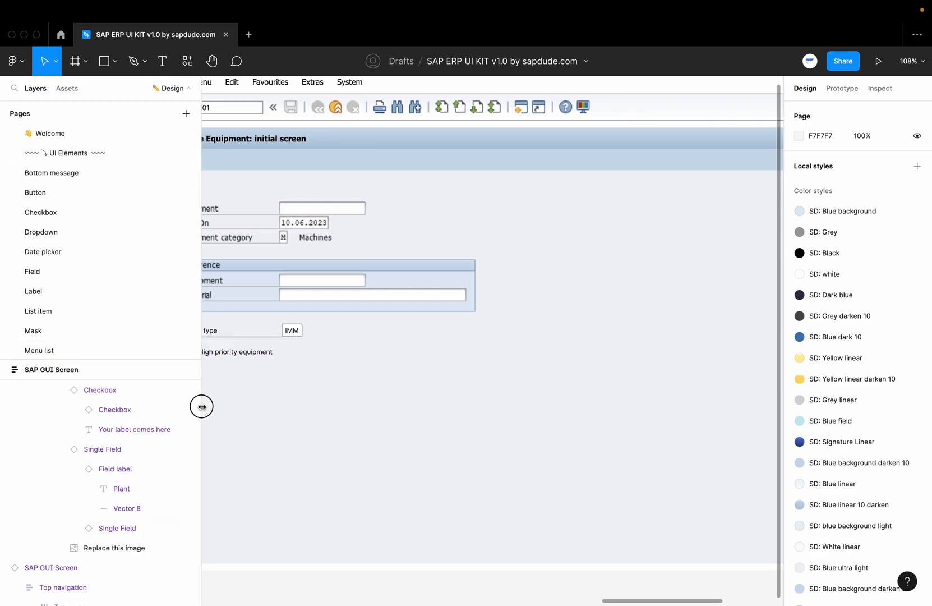
scroll(112, 425, "up", 1)
scroll(94, 425, "up", 1)
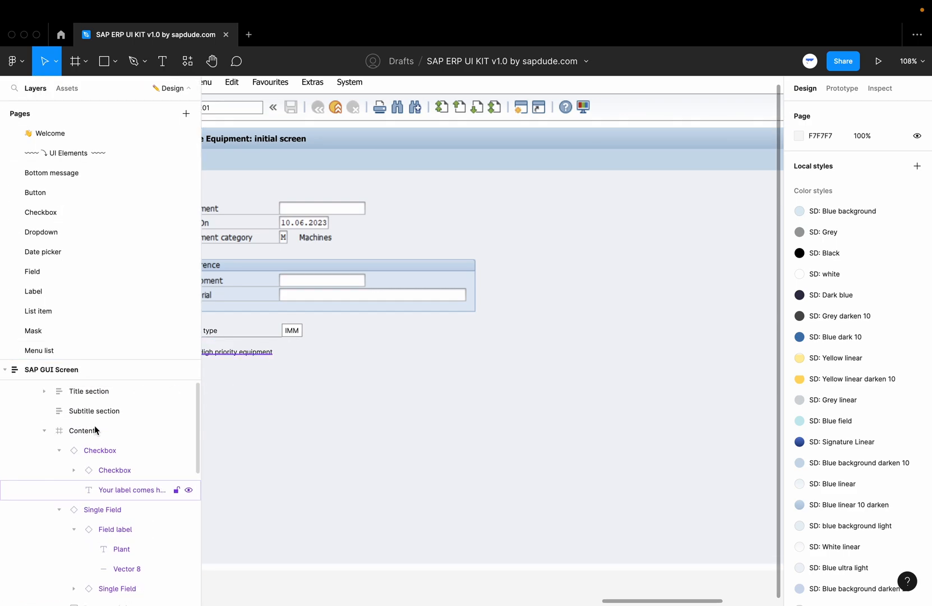
left_click(93, 425)
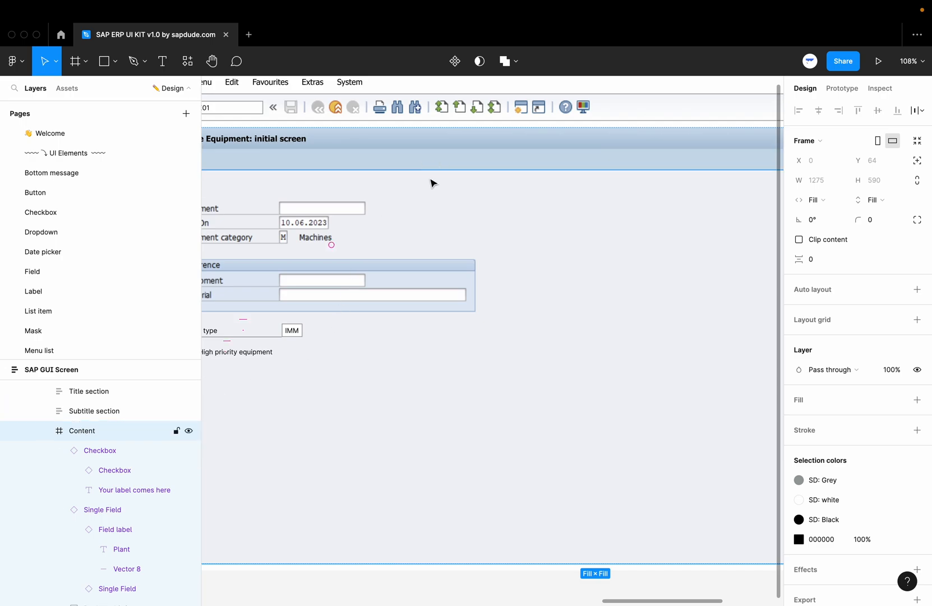
scroll(102, 472, "down", 3)
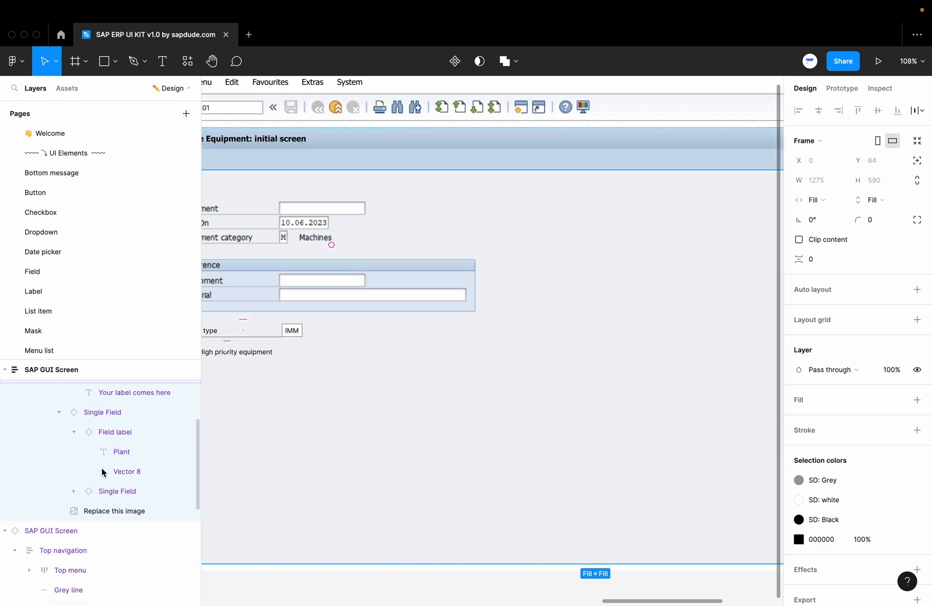
left_click(103, 515)
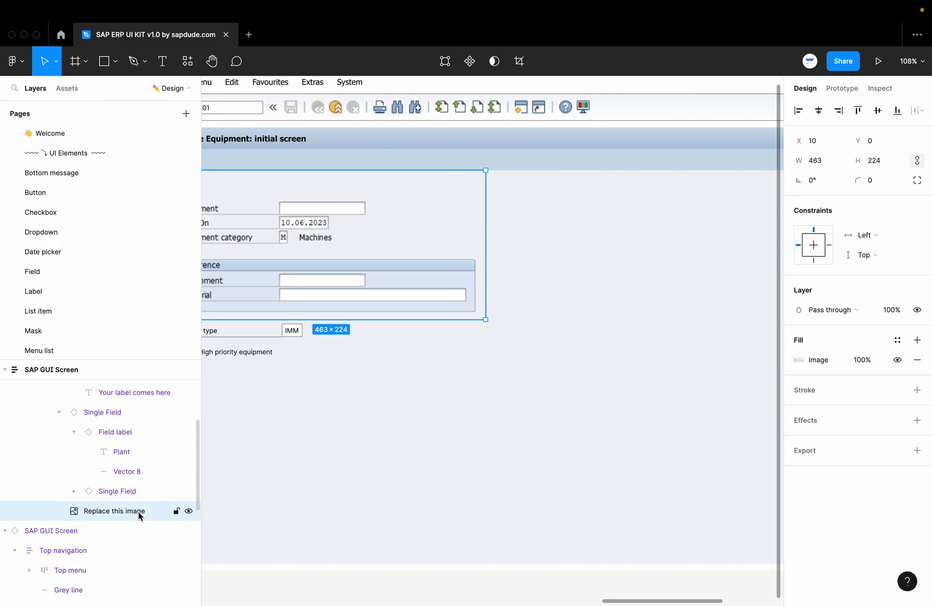
key("Delete")
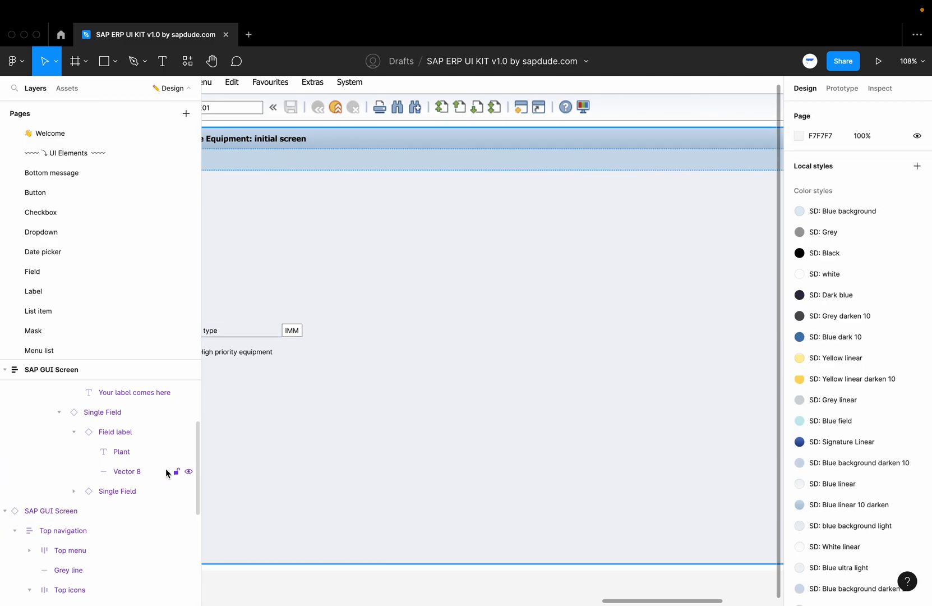
key("ctrl+z")
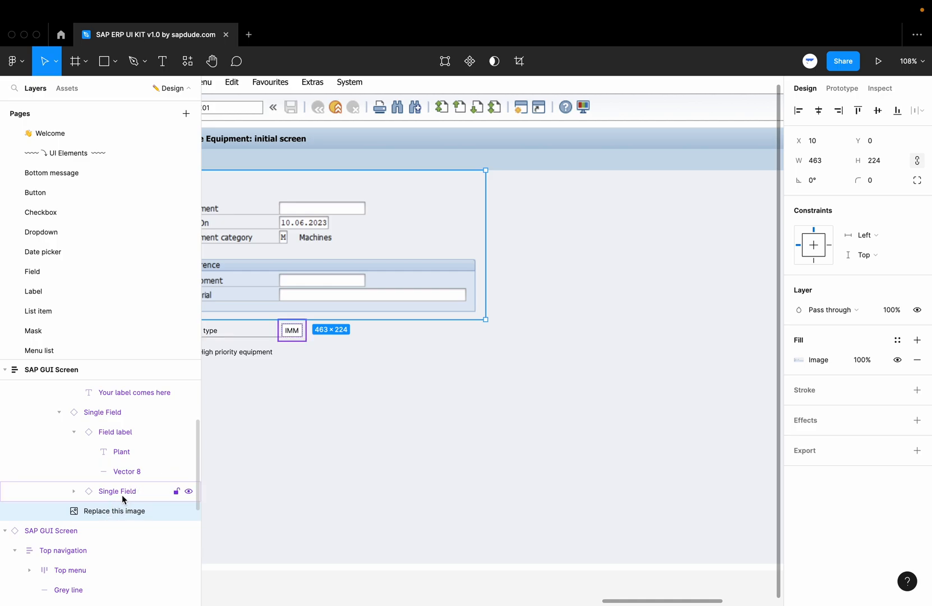
left_click_drag(201, 310, 122, 299)
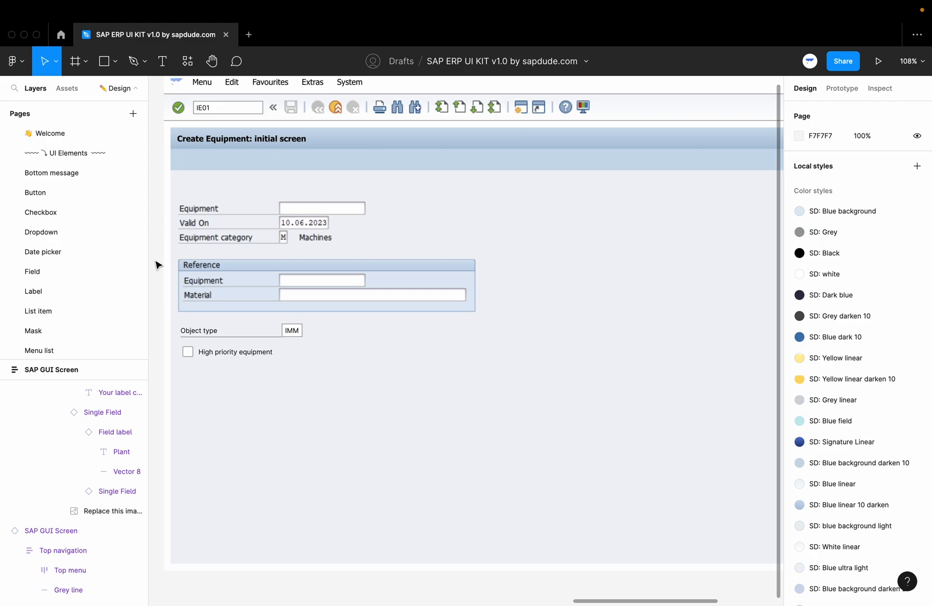
Search the assets for mask and place a Mask component below the checkbox at X 268, Y 292.
scroll(73, 308, "down", 8)
scroll(73, 307, "up", 3)
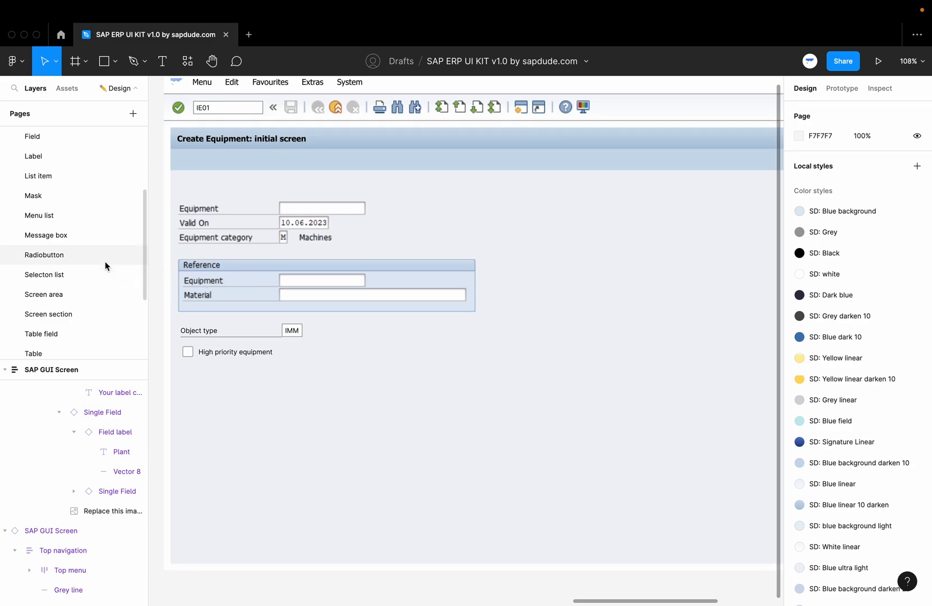
scroll(92, 210, "down", 2)
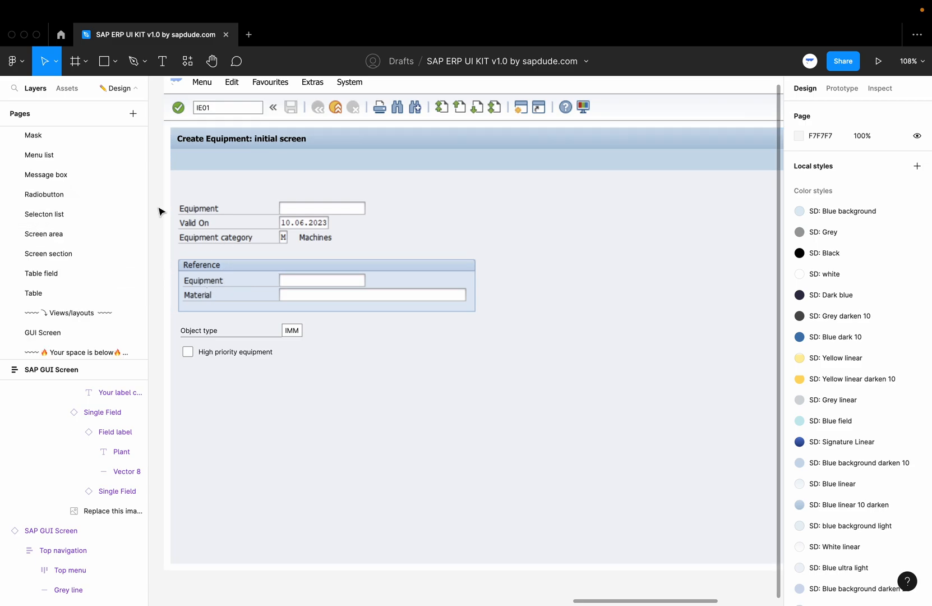
left_click(67, 89)
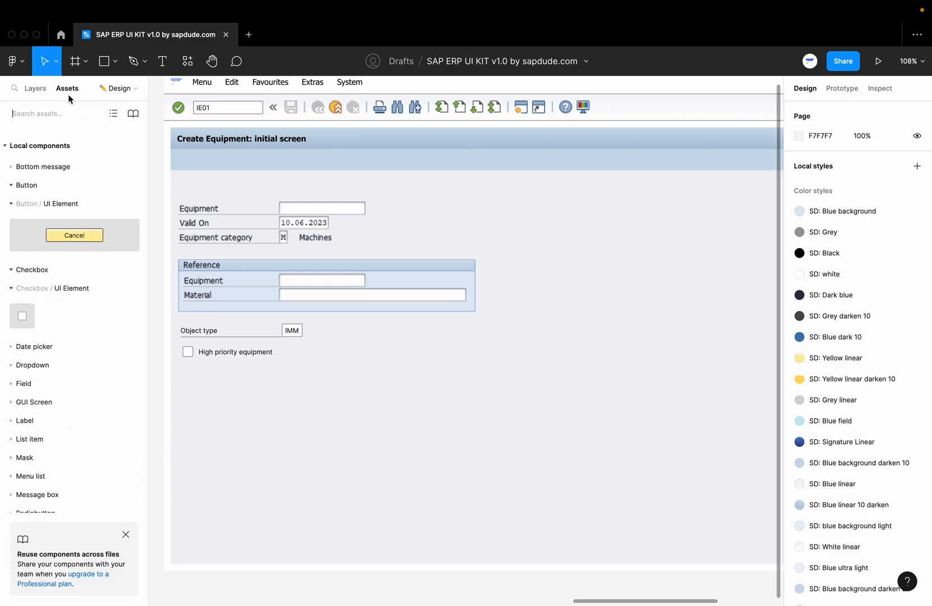
left_click(57, 114)
type("mask")
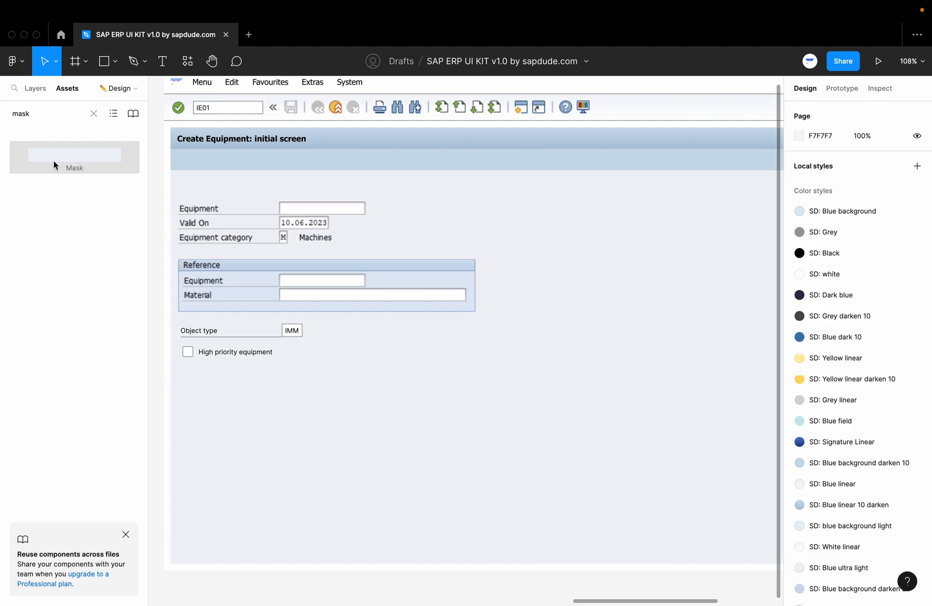
left_click_drag(53, 160, 379, 385)
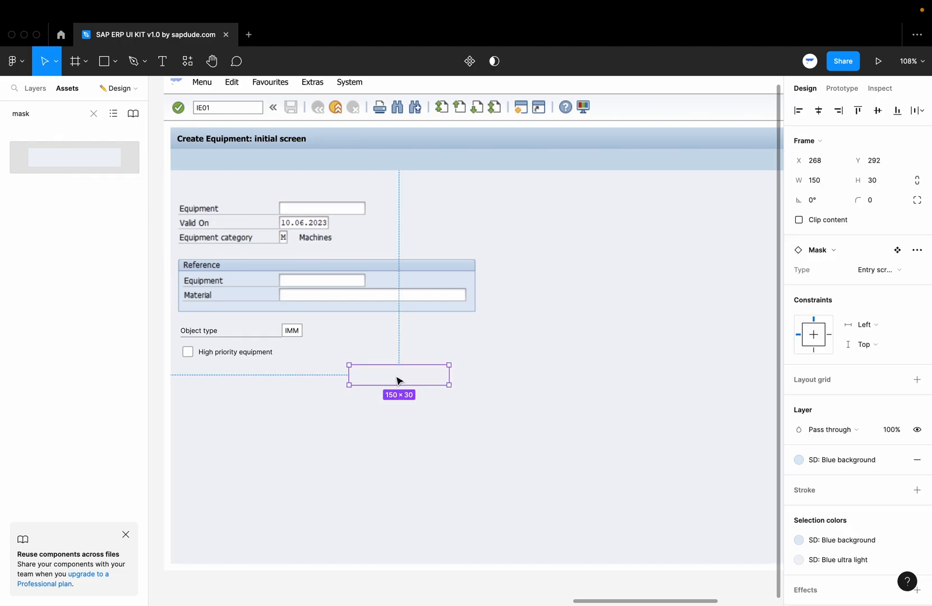
Set the mask's type to Screen section and cover the Reference group's Material row with it at X 16, Y 175, 438 wide.
left_click(899, 271)
left_click(853, 282)
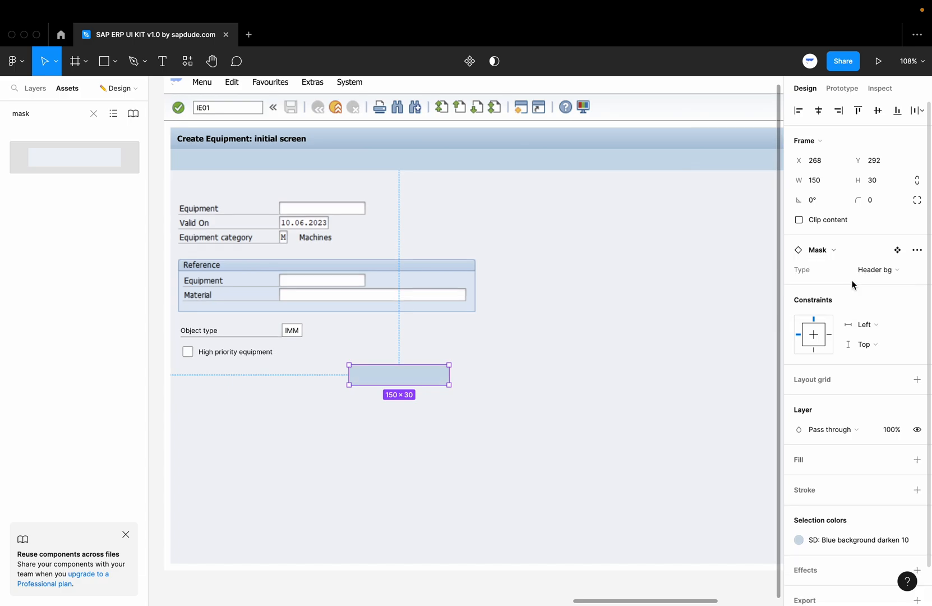
left_click(900, 270)
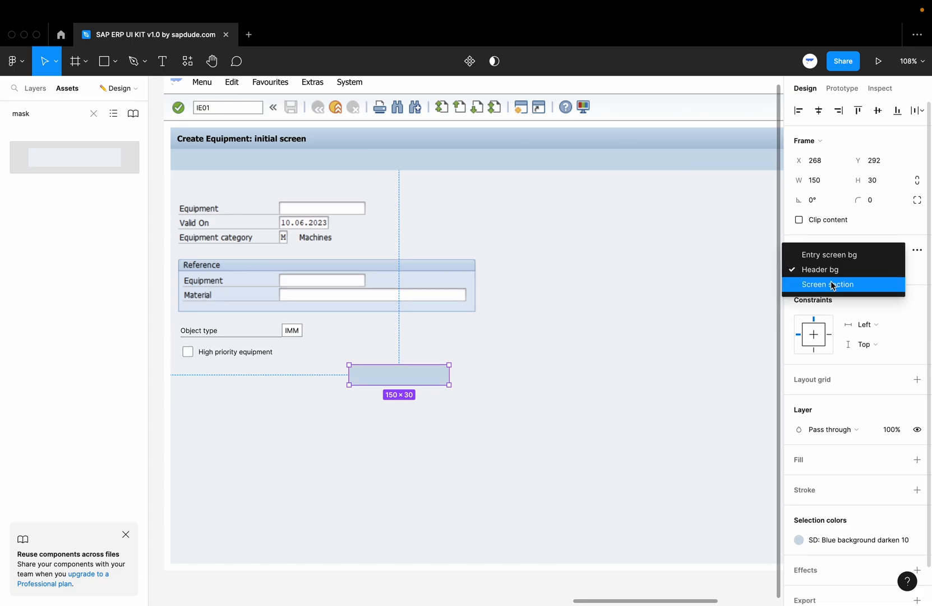
left_click(398, 372)
left_click_drag(378, 377, 390, 299)
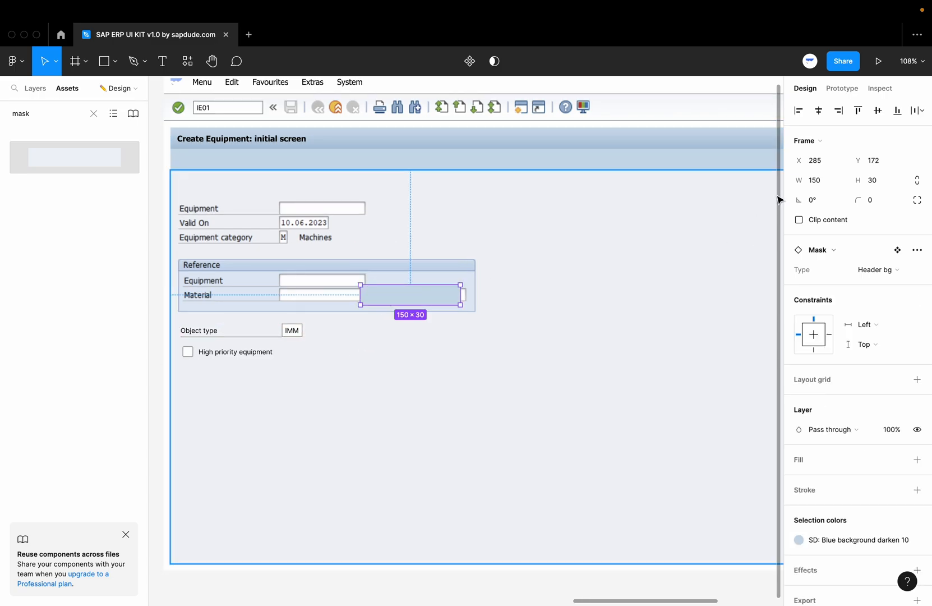
left_click(878, 269)
left_click(858, 283)
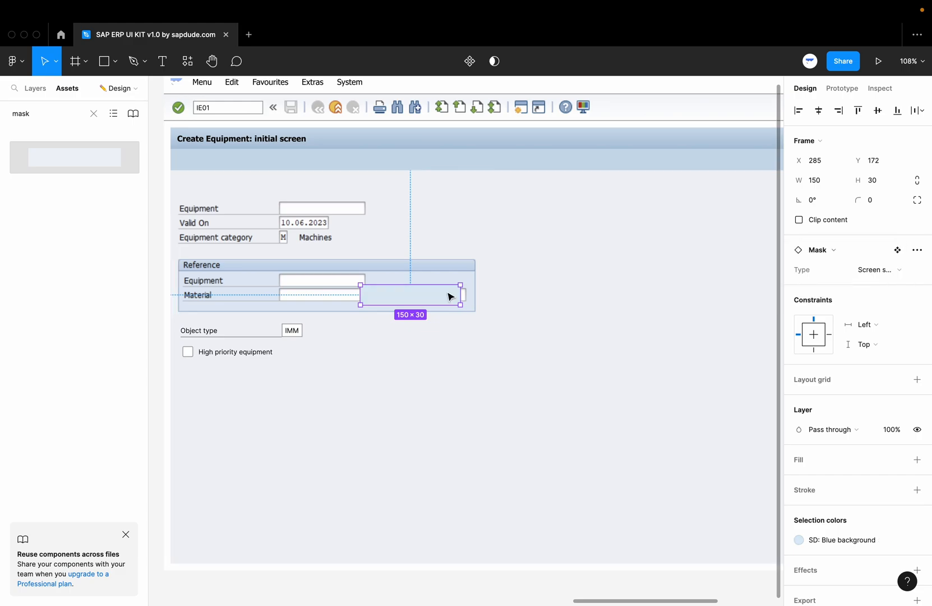
left_click_drag(422, 300, 473, 297)
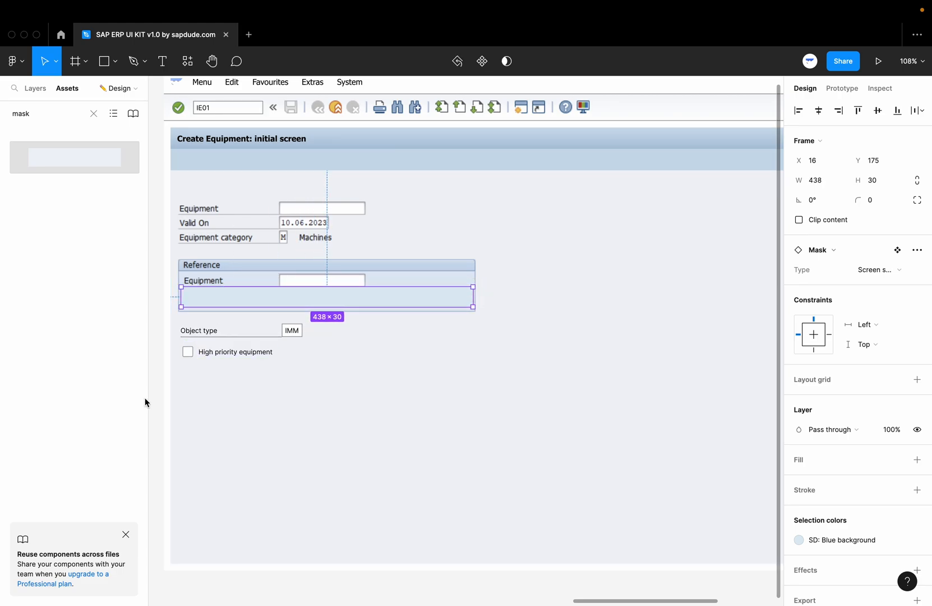
Change the mask's type to Entry screen bg and stretch it over the entire Reference group.
left_click(878, 270)
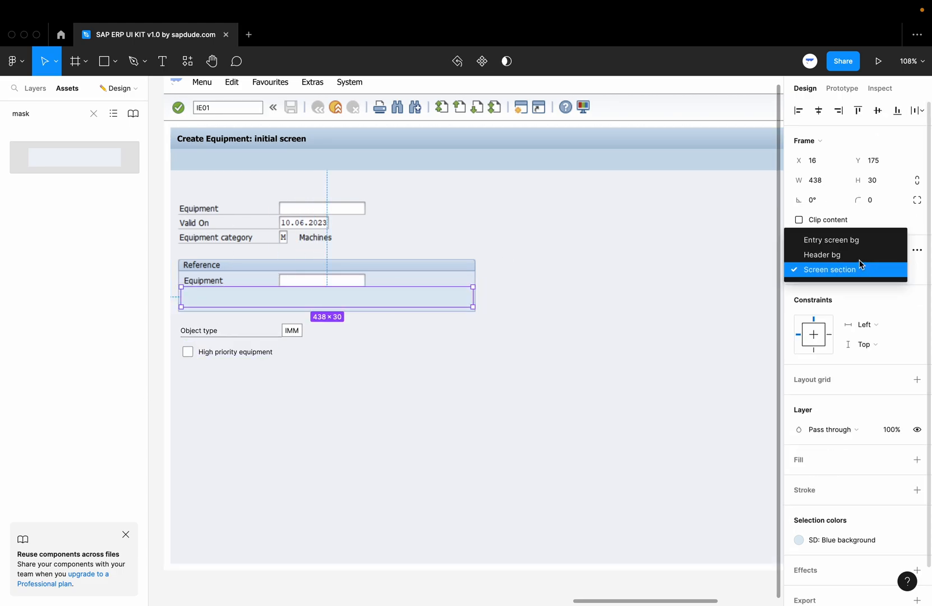
left_click(831, 240)
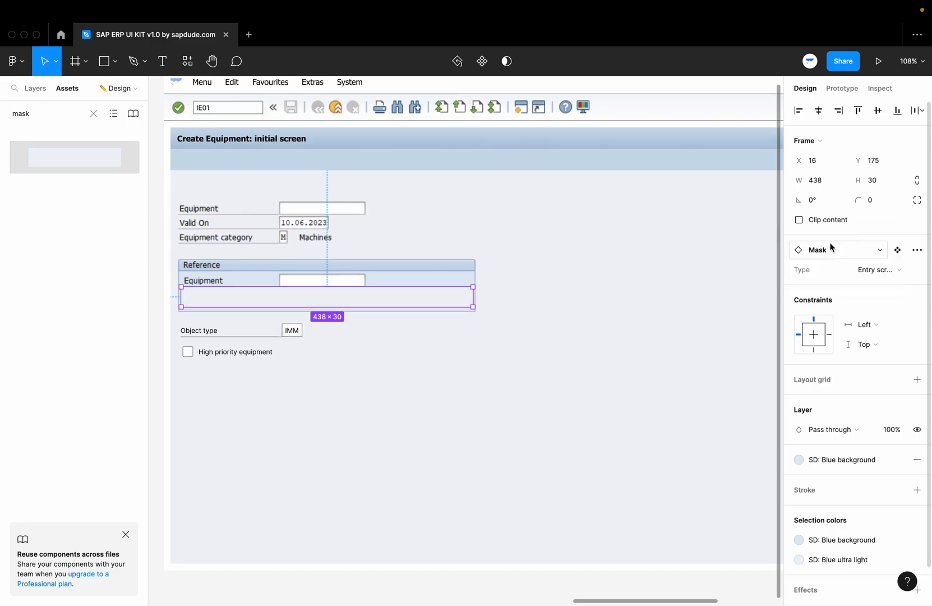
left_click_drag(305, 283, 297, 252)
left_click_drag(179, 266, 175, 265)
Cut and paste the Object type field and High priority equipment checkbox, positioning them directly below the Equipment category row.
double_click(205, 337)
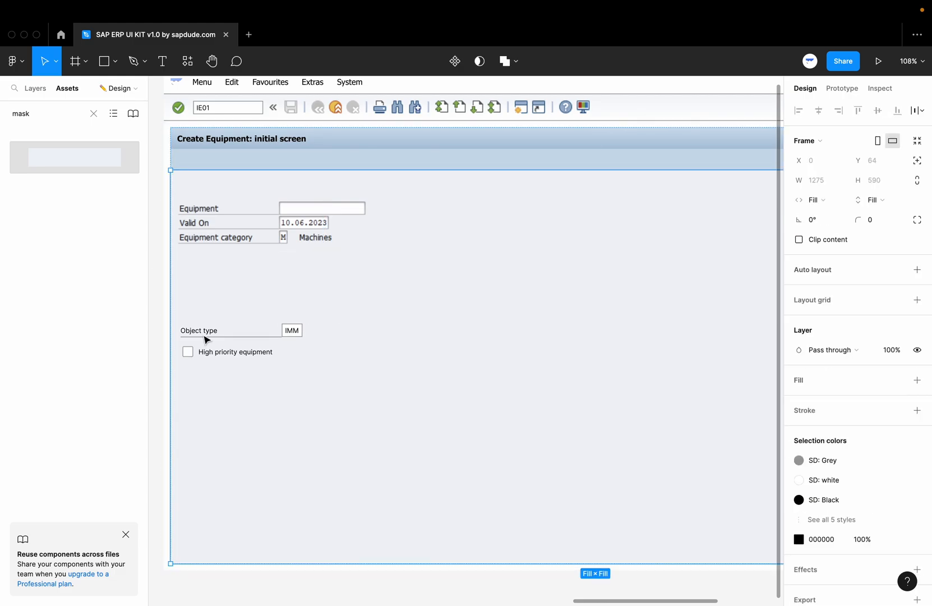
double_click(206, 337)
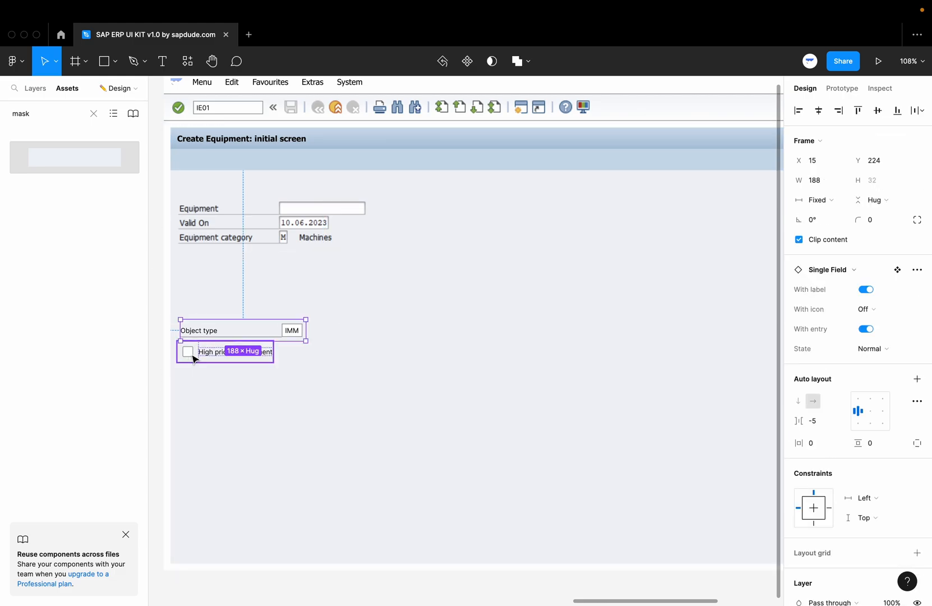
left_click(193, 358, "shift")
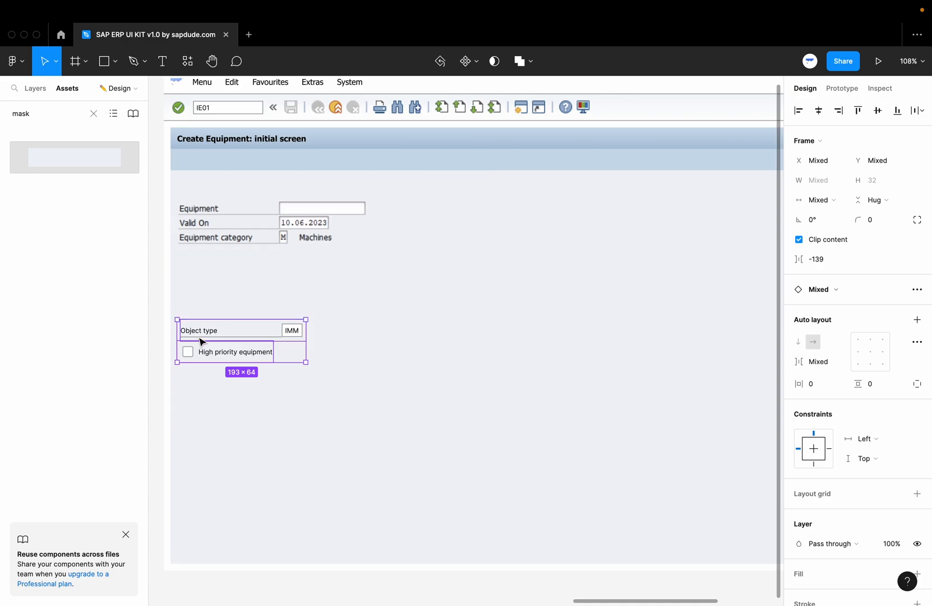
mouse_move(206, 335)
left_mouse_down()
mouse_move(201, 300)
mouse_move(204, 337)
left_mouse_up()
key("super+x")
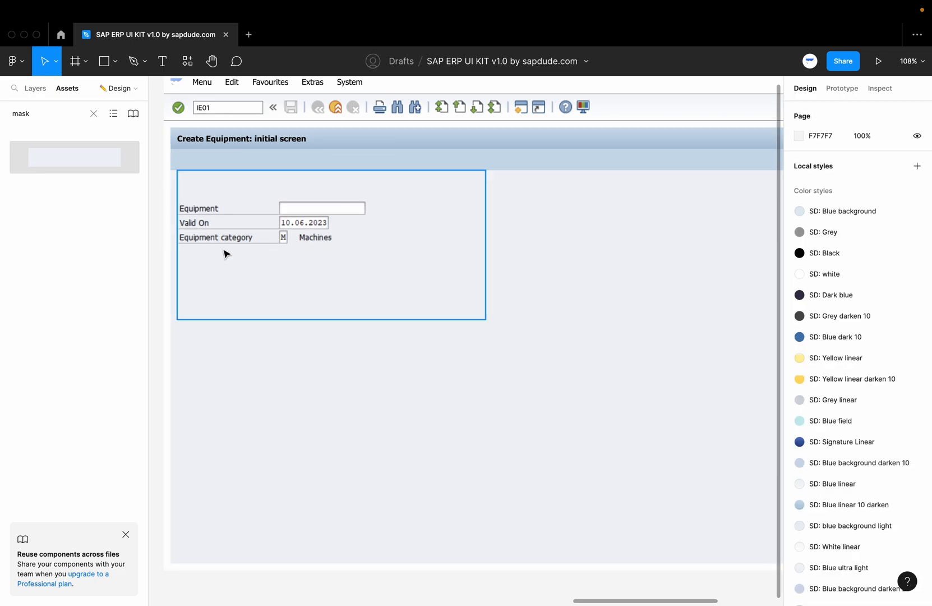
key("super+v")
left_click_drag(243, 520, 235, 271)
left_click(161, 298)
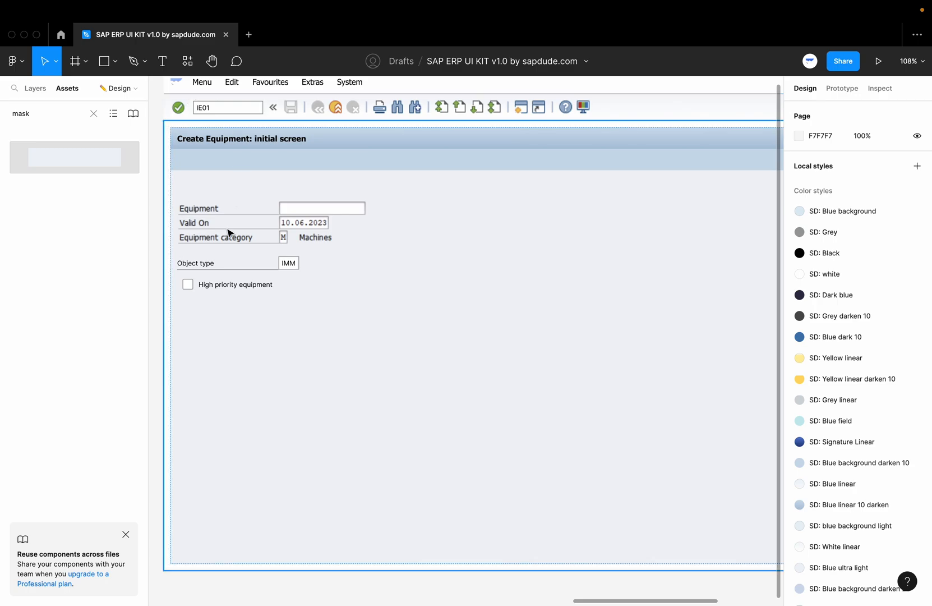
Search the assets for section and place a Screen section component below the checkbox at X 17, Y 202.
left_click(94, 113)
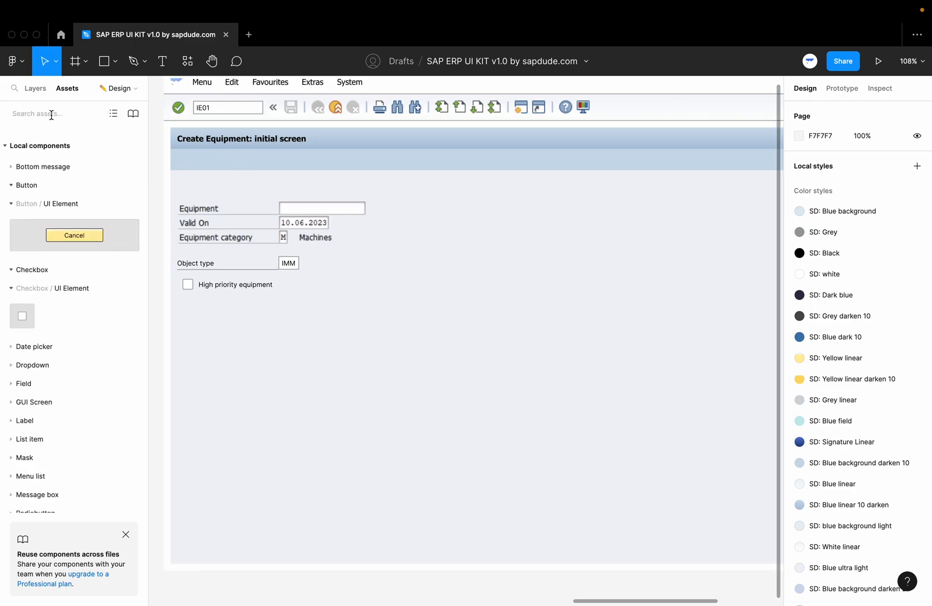
type("section")
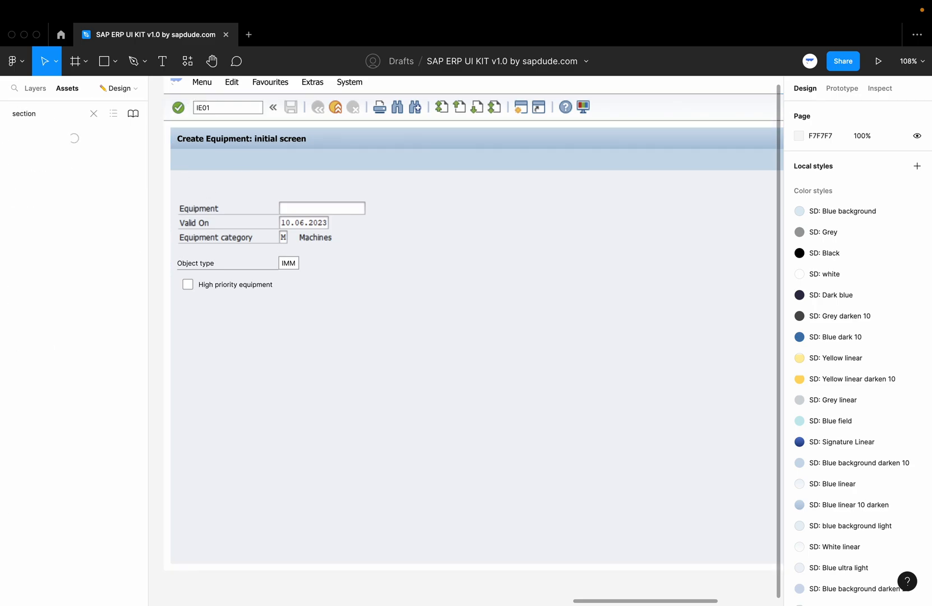
left_click_drag(38, 166, 245, 329)
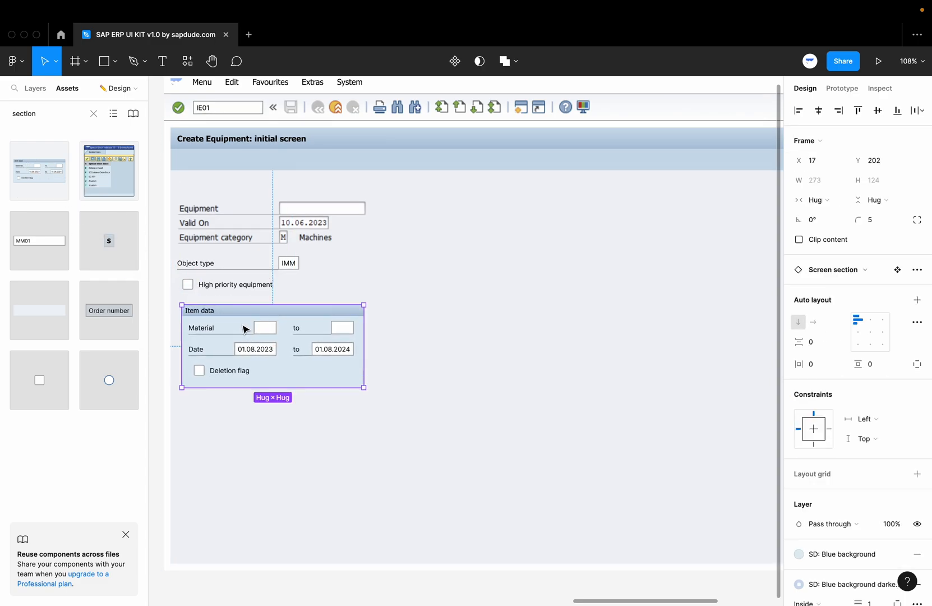
Remove the Date row and the Deletion flag checkbox from the Item data section.
double_click(262, 357)
key("Delete")
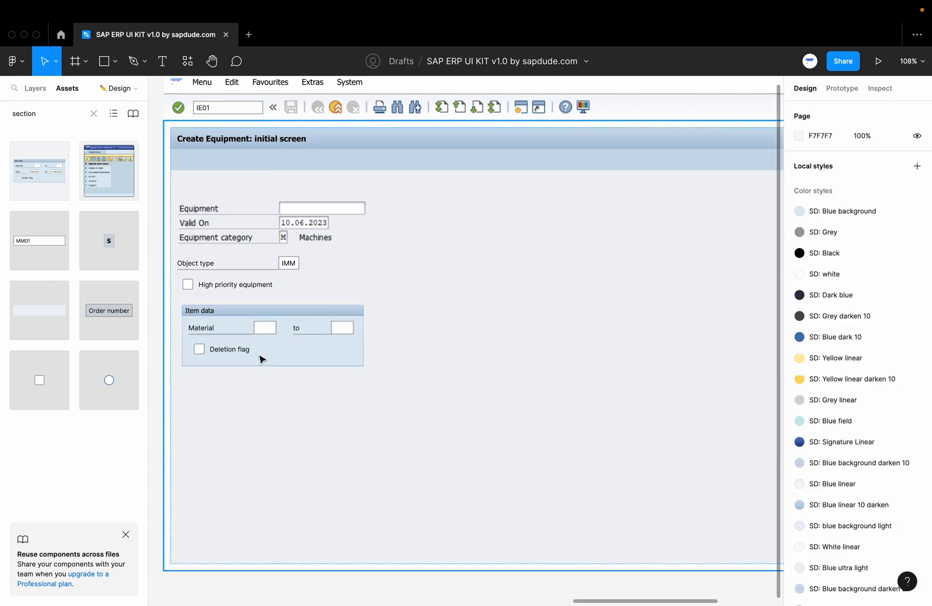
double_click(231, 346)
double_click(231, 346)
double_click(230, 346)
double_click(231, 346)
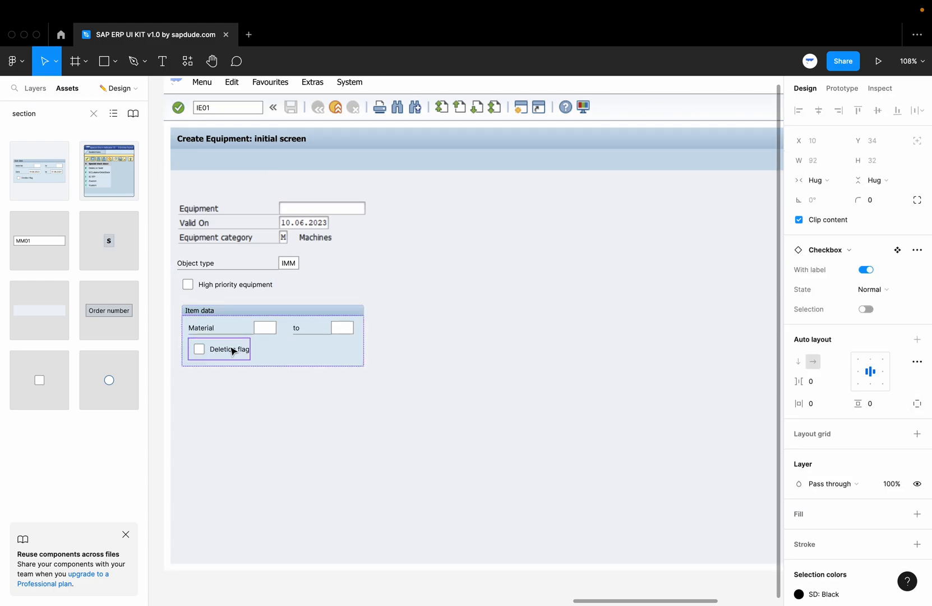
key("Delete")
left_click(352, 279)
Detach the Item data section instance from its main component.
left_click(267, 308)
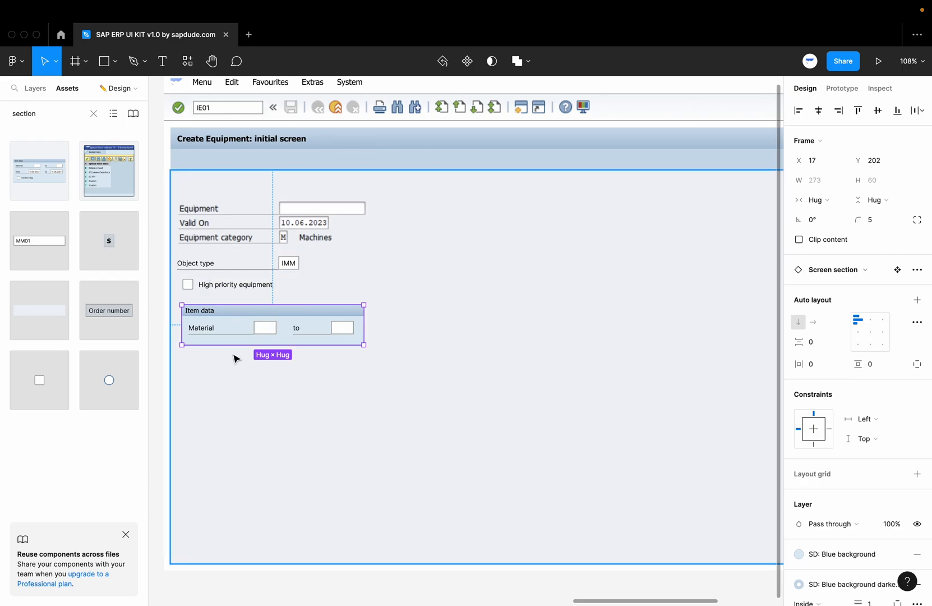
left_click(217, 390)
left_click(161, 339)
left_click(155, 339)
left_click(239, 309)
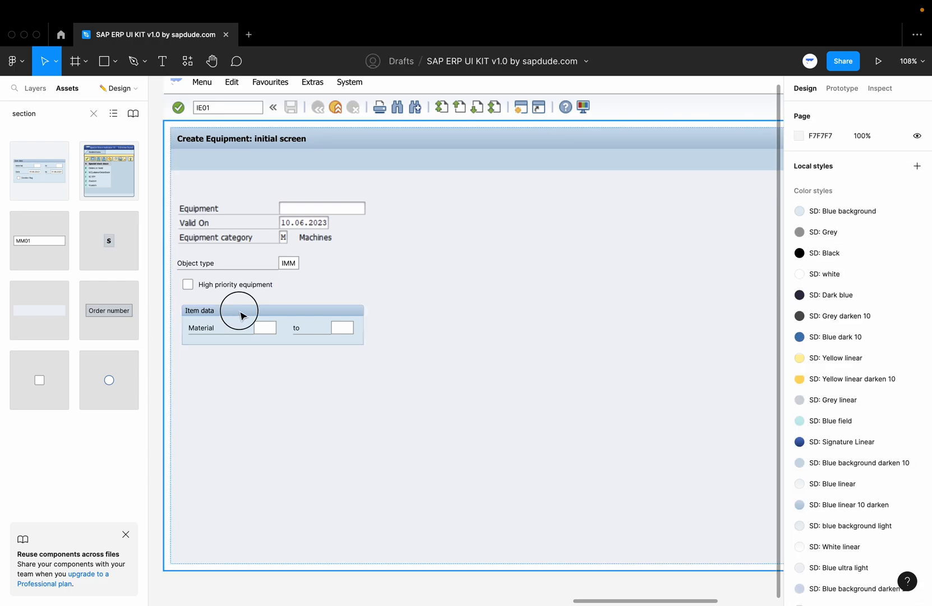
left_click(241, 315)
left_click(241, 315)
right_click(241, 314)
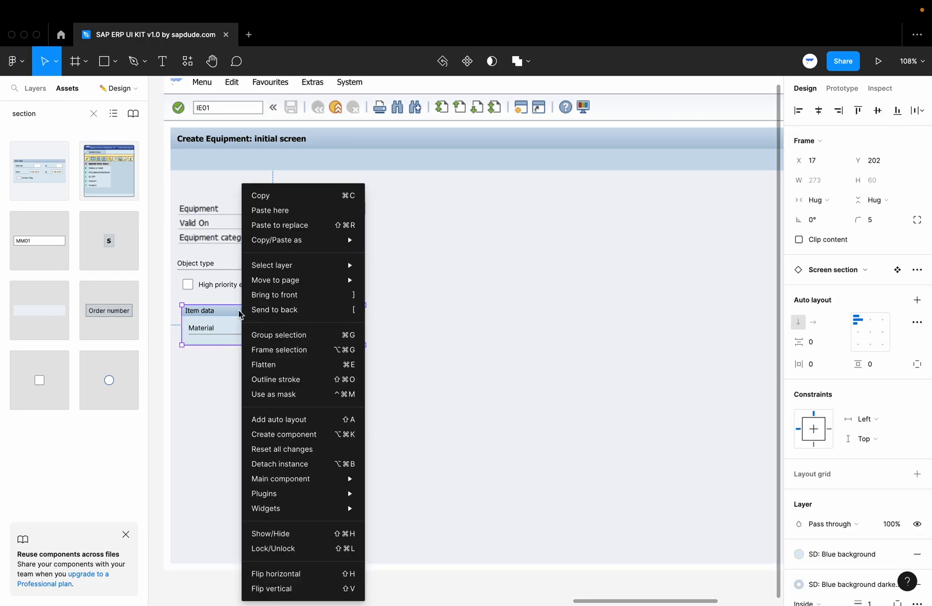
left_click(292, 464)
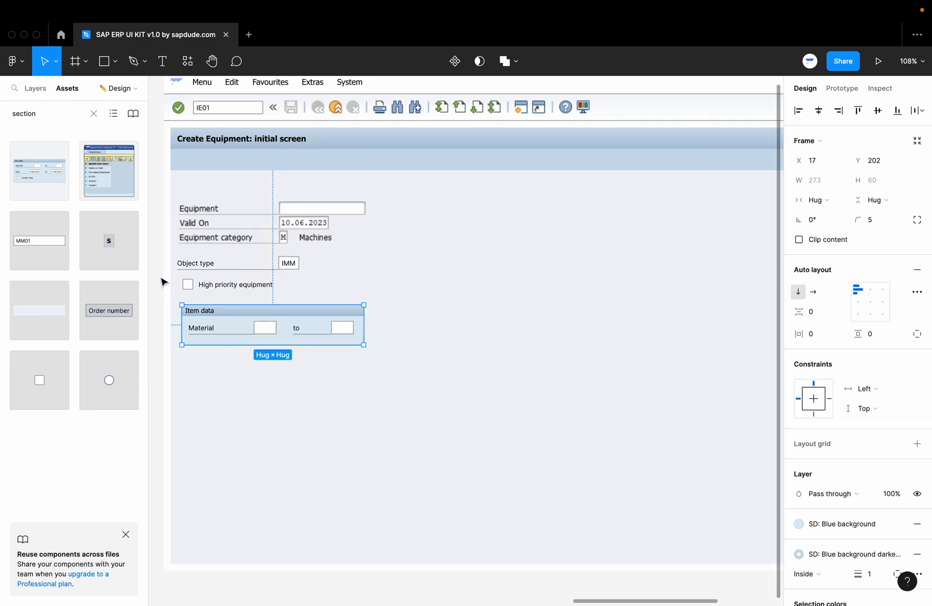
Move the Object type field and High priority equipment checkbox into the Item data section, and delete the section's Material range row.
left_click(162, 281)
double_click(207, 262)
double_click(207, 262)
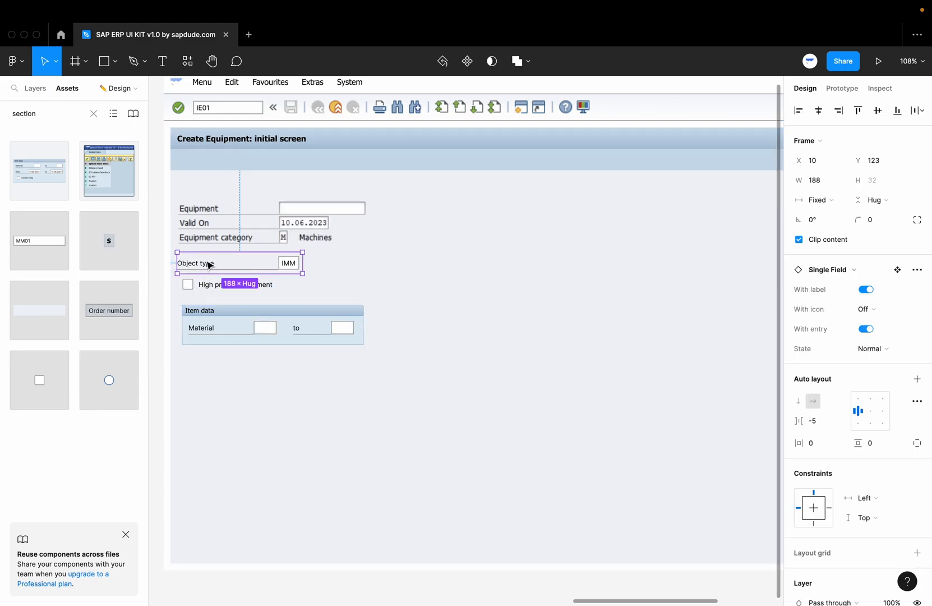
left_click(209, 291)
left_click(200, 268)
left_click(198, 285, "shift")
left_click_drag(203, 263, 207, 331)
left_click(208, 331)
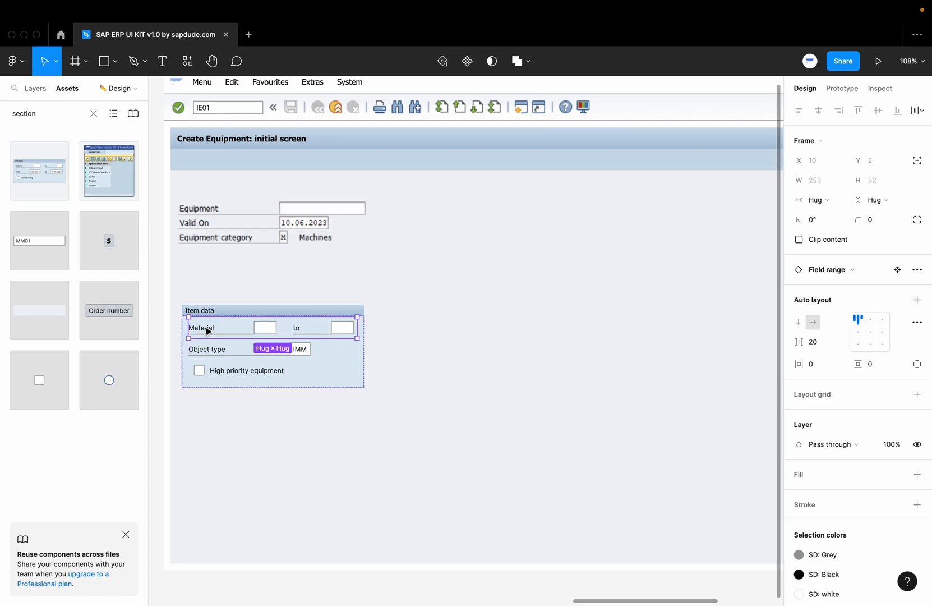
key("Delete")
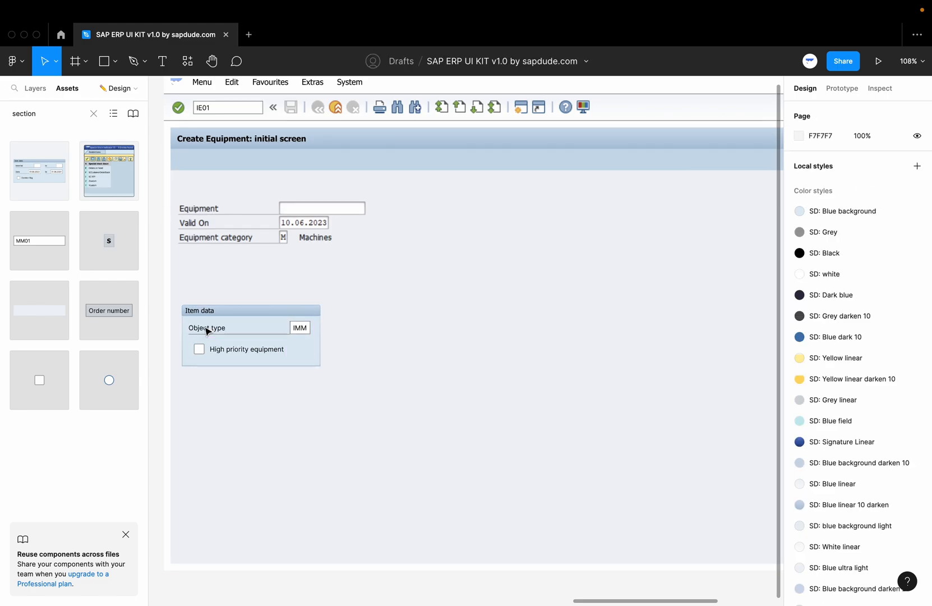
Move the Item data section up directly below the Equipment category row, to X 10, Y 132.
double_click(240, 310)
double_click(240, 308)
double_click(240, 308)
left_click_drag(235, 317, 227, 270)
Change the Item data section's title to "Additional data - Equipment".
double_click(205, 267)
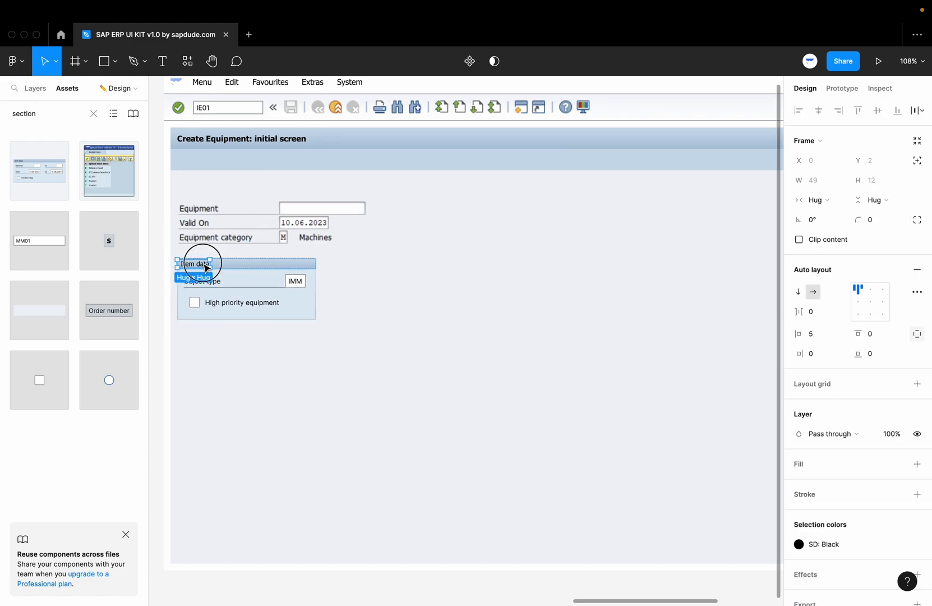
double_click(204, 264)
type("Addit")
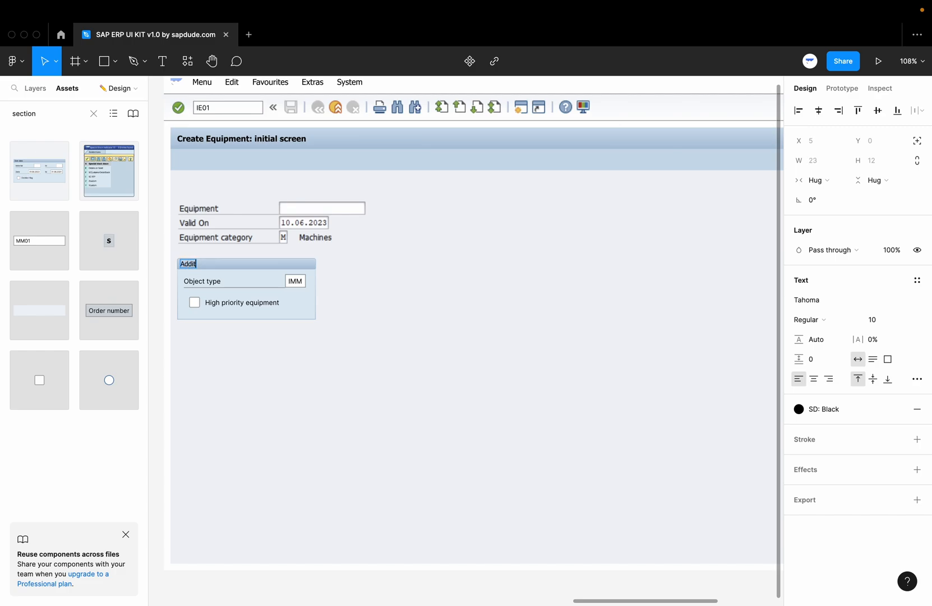
type("ional data - Equipment")
left_click(161, 279)
left_click(161, 279)
Widen the Additional data - Equipment section to a width of 236.
double_click(281, 271)
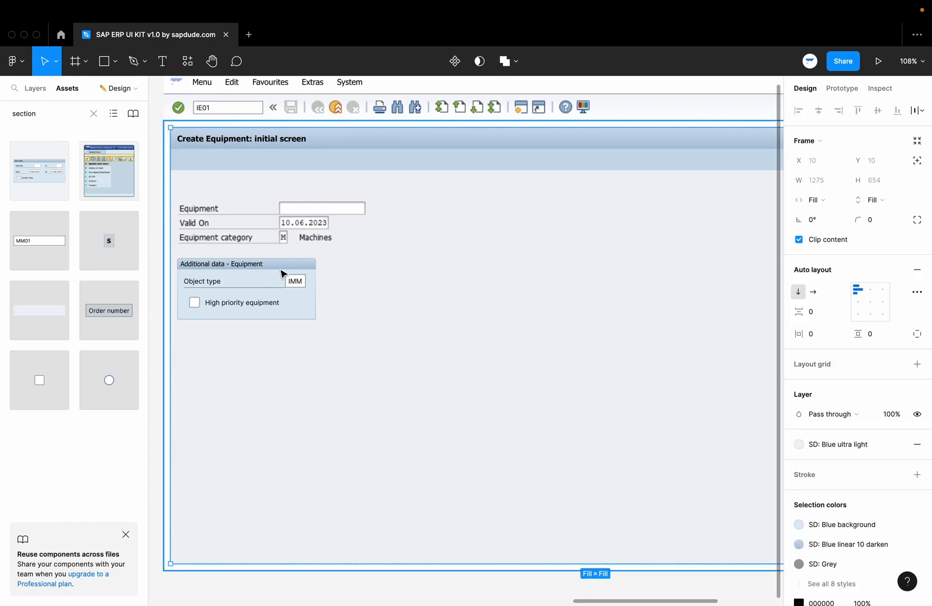
double_click(281, 271)
left_click_drag(316, 275, 335, 273)
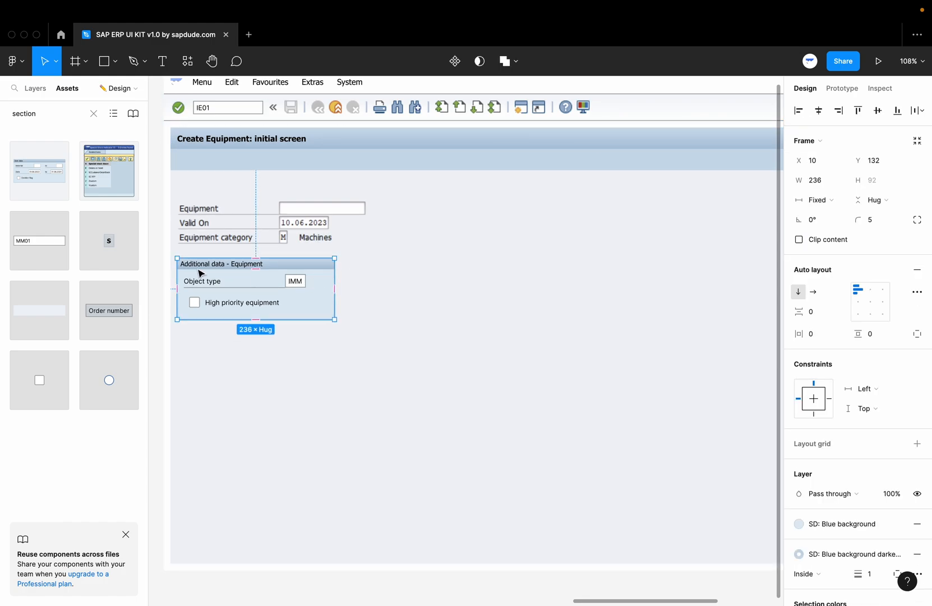
left_click(162, 258)
Examine the overall layout of the Create Equipment initial screen with its Additional data - Equipment section.
scroll(222, 299, "down", 5)
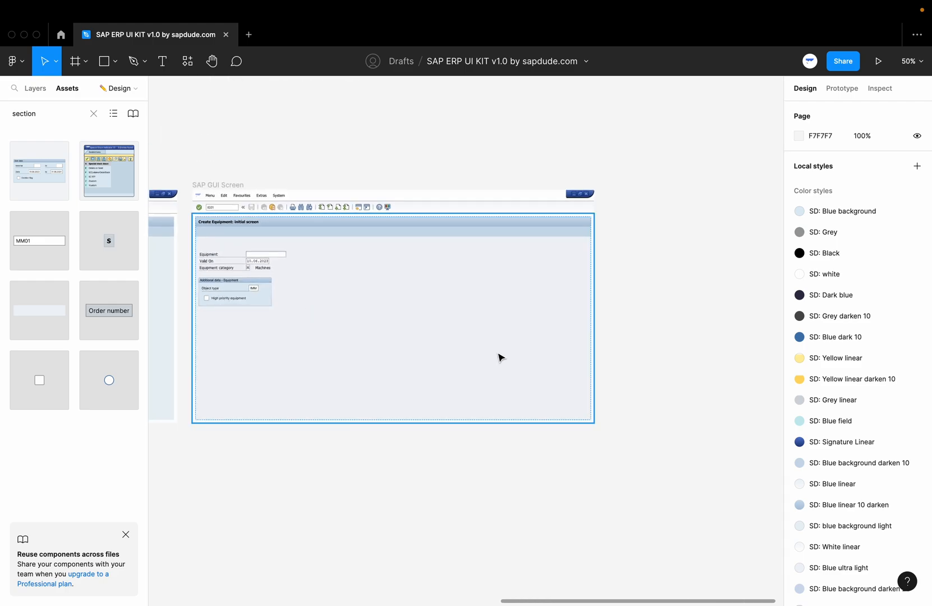
scroll(719, 374, "up", 1)
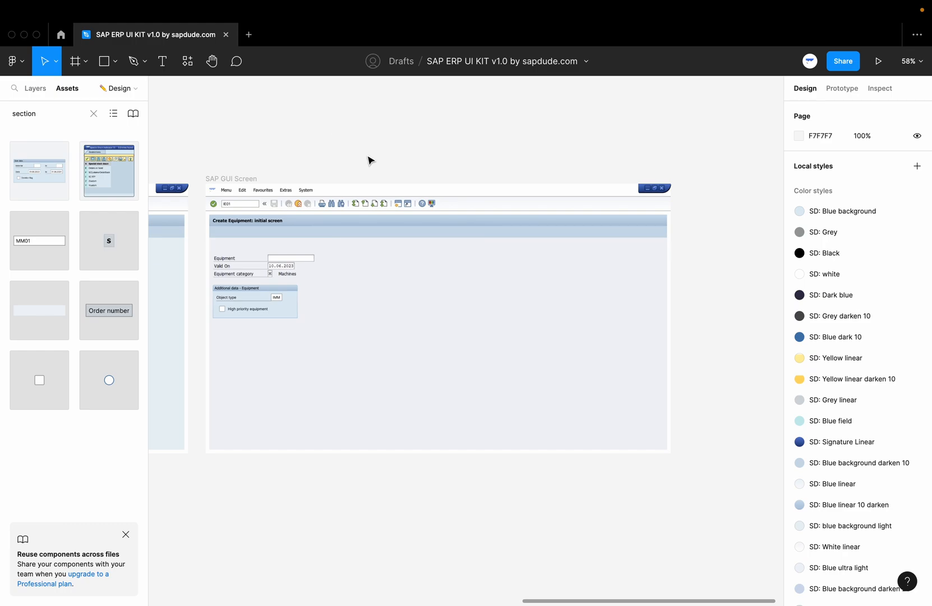
scroll(370, 161, "down", 1)
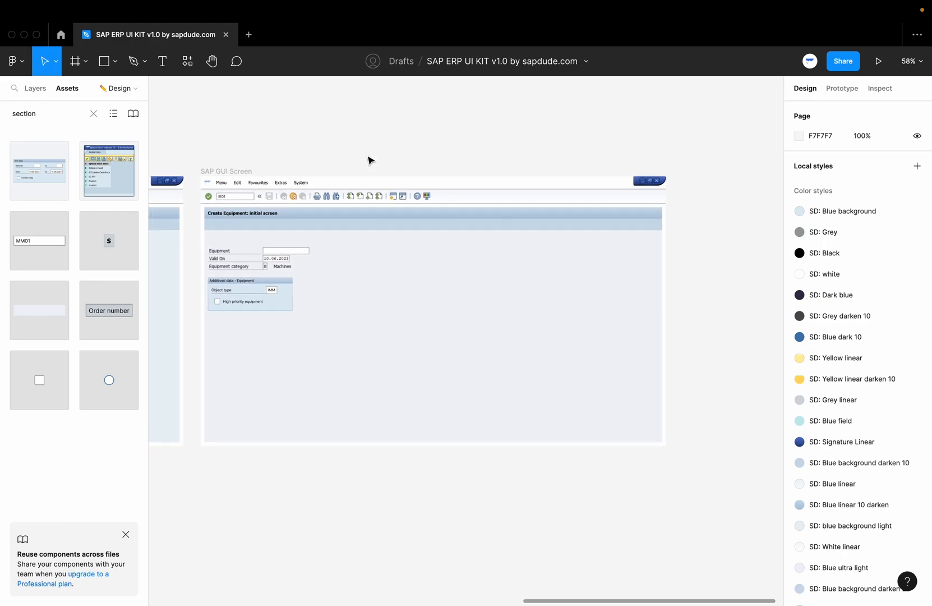
scroll(370, 161, "down", 5)
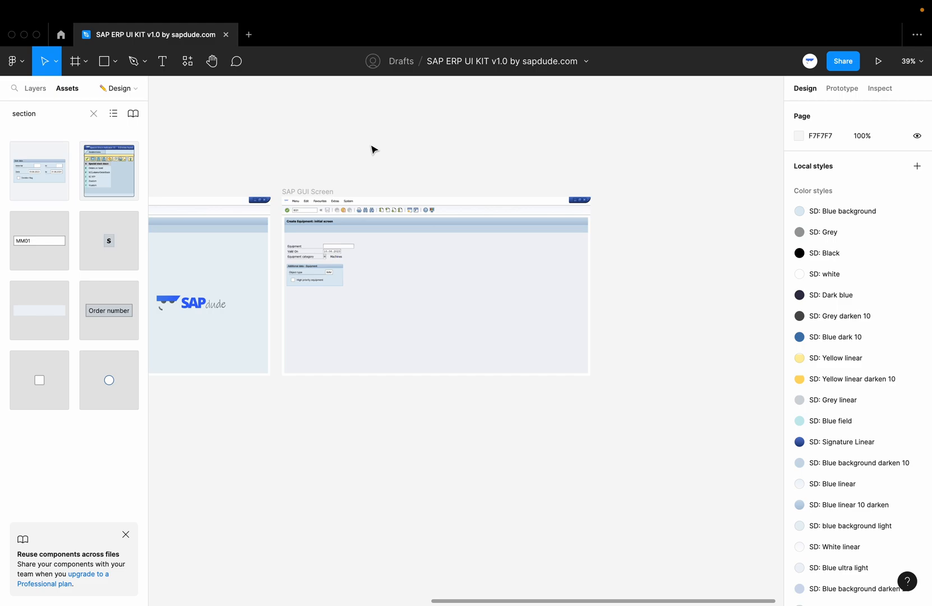
scroll(374, 149, "right", 2)
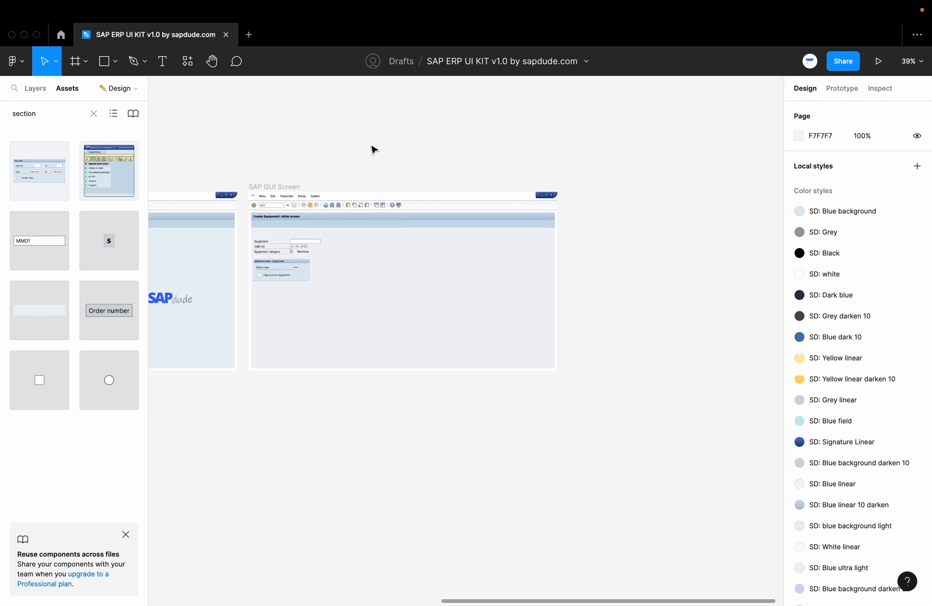
left_click(292, 231)
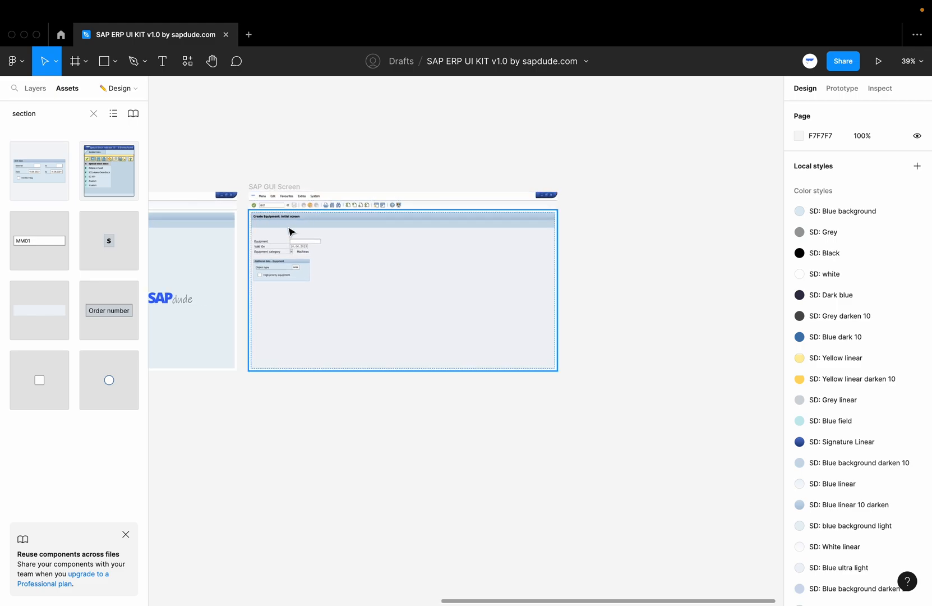
scroll(292, 232, "up", 3)
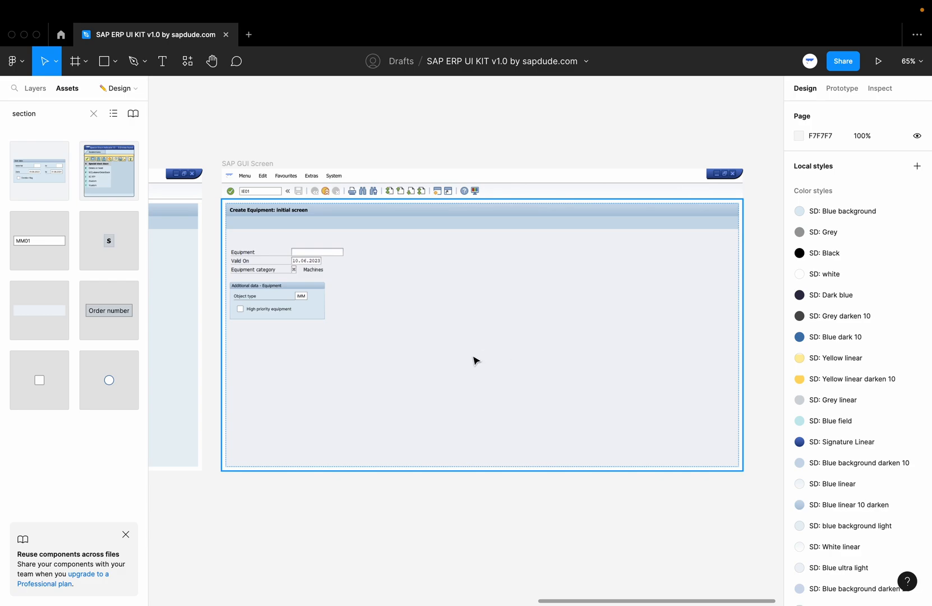
scroll(420, 352, "down", 2)
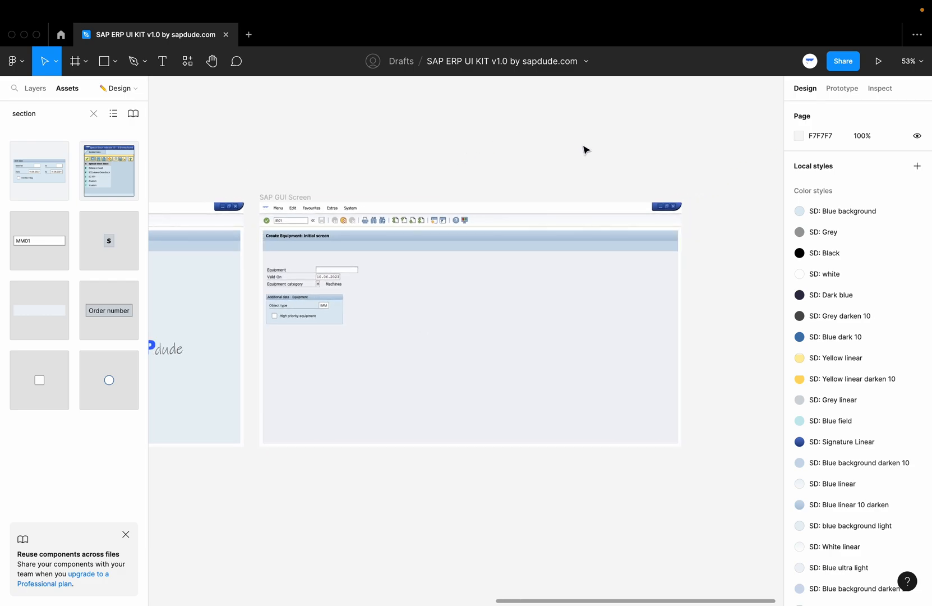
scroll(543, 150, "down", 2)
scroll(543, 150, "right", 2)
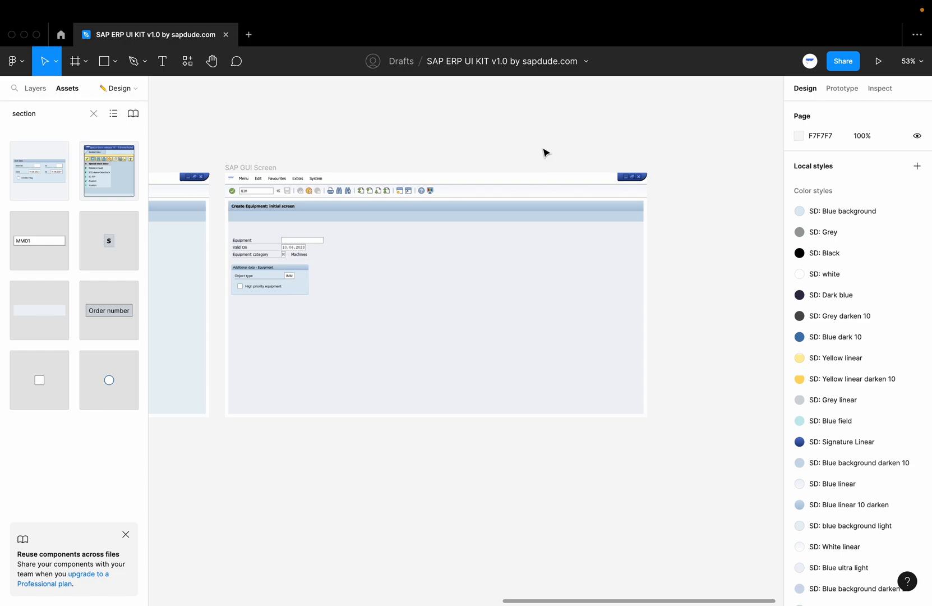
Duplicate the SAP GUI Screen frame of the Create Equipment mockup and dismiss the component tip.
left_click(243, 167)
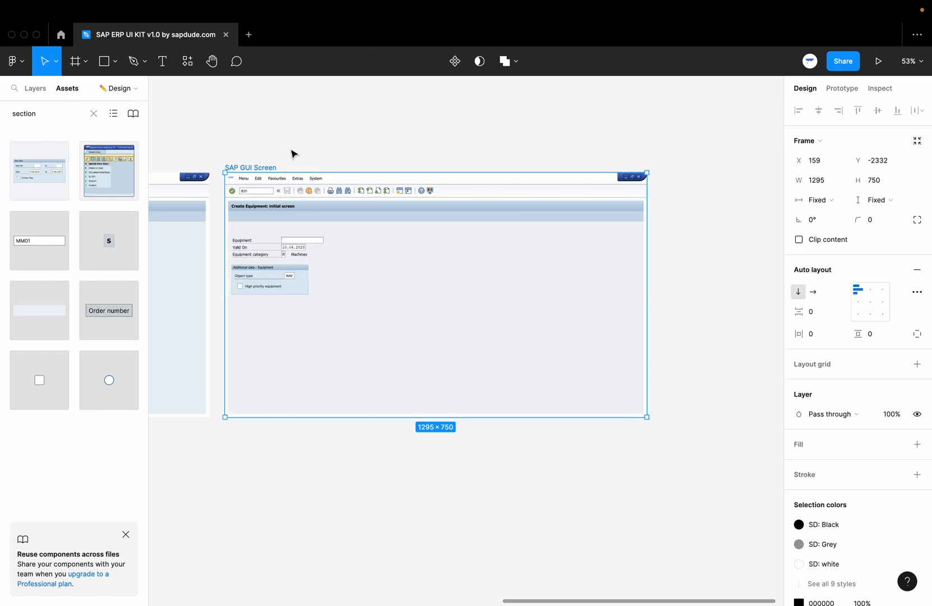
key("super+d")
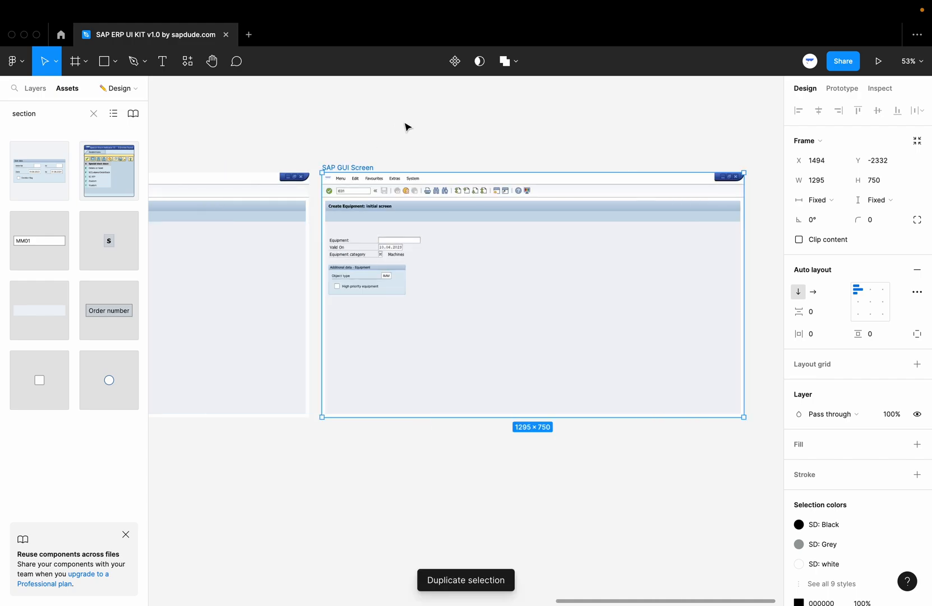
scroll(406, 125, "down", 3)
scroll(406, 126, "left", 2)
scroll(406, 126, "down", 1)
scroll(406, 132, "right", 2)
scroll(406, 133, "up", 1)
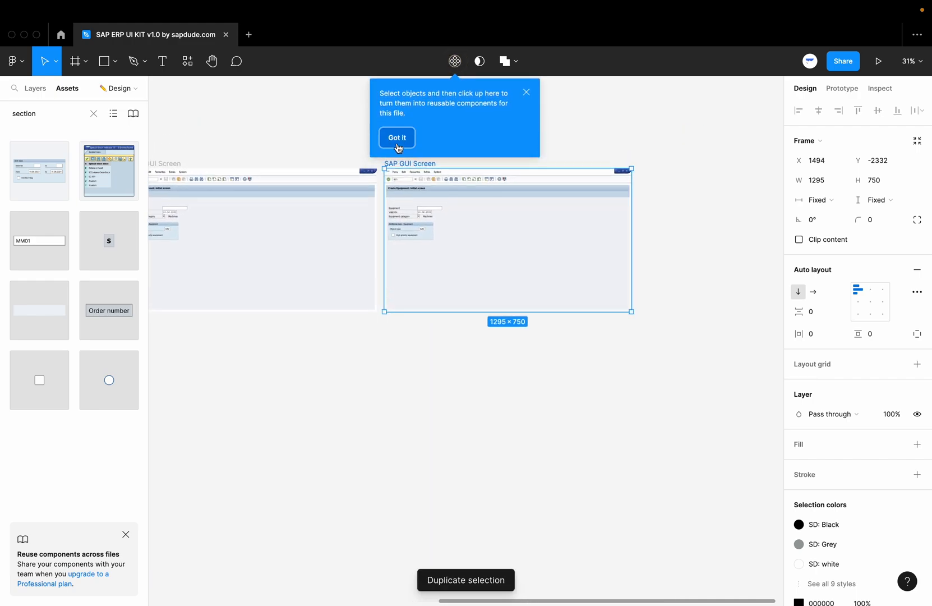
left_click(399, 144)
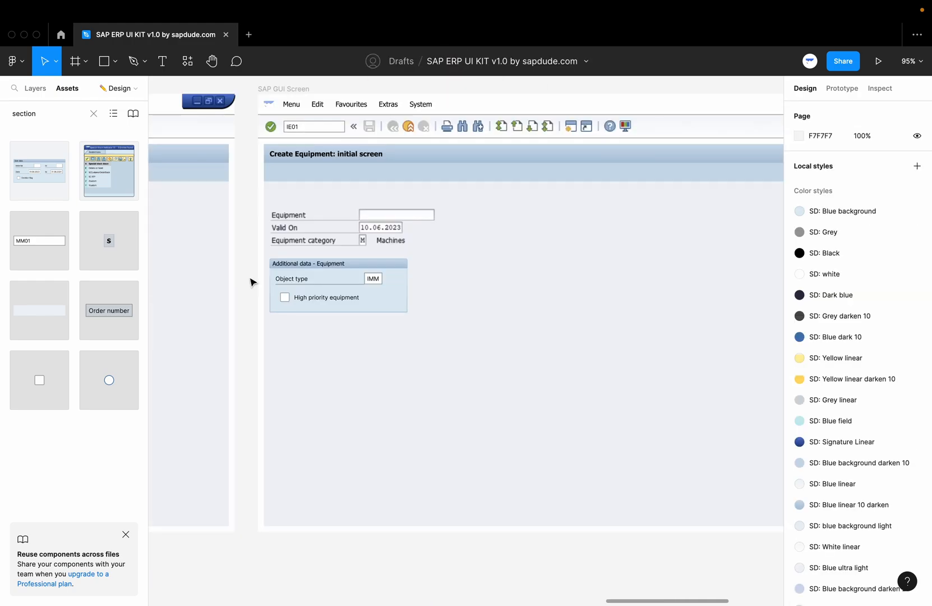
Turn on the Selection property of the High priority equipment checkbox in the duplicated screen.
scroll(251, 281, "up", 5, "ctrl")
left_click(377, 317)
double_click(377, 317)
double_click(377, 317)
double_click(377, 318)
double_click(376, 317)
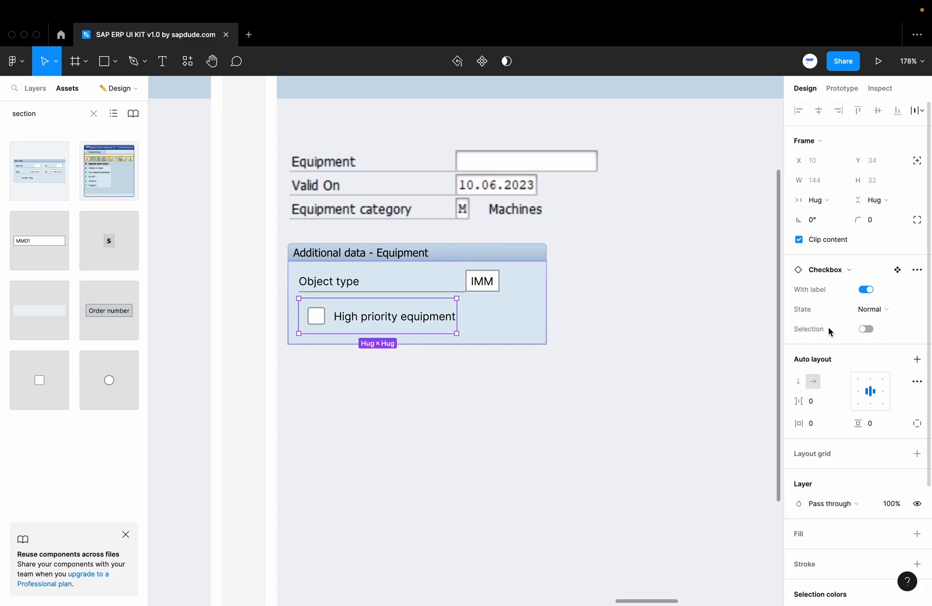
left_click(865, 328)
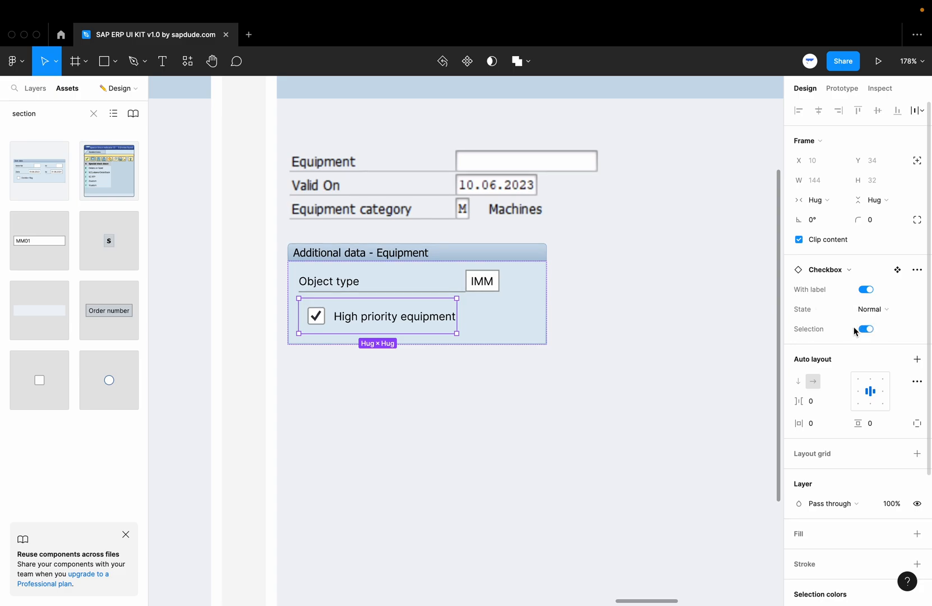
scroll(252, 283, "down", 7, "ctrl")
left_click(252, 283)
scroll(251, 283, "down", 1, "ctrl")
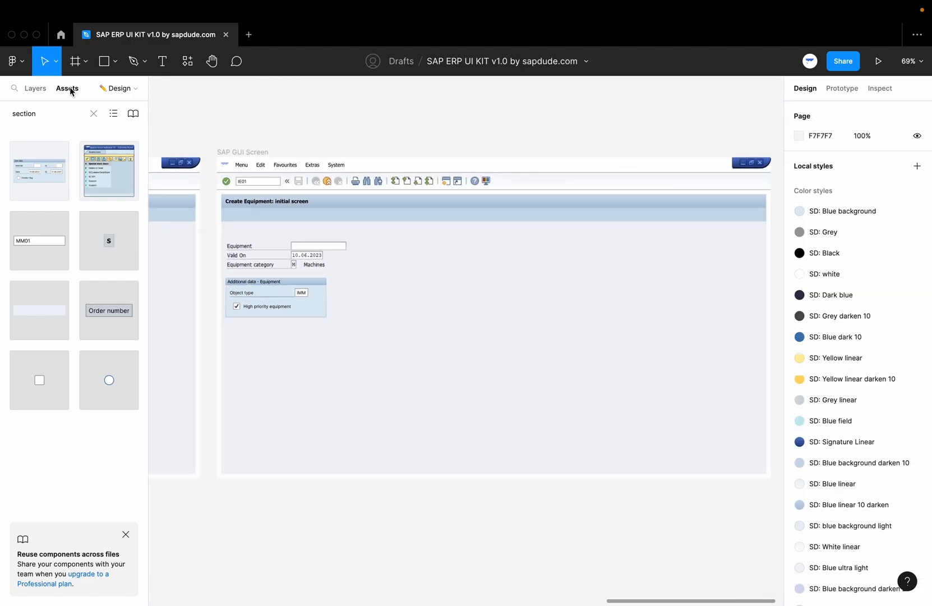
Search the assets for message and place a Message box component in the middle of the duplicated screen.
left_click(94, 115)
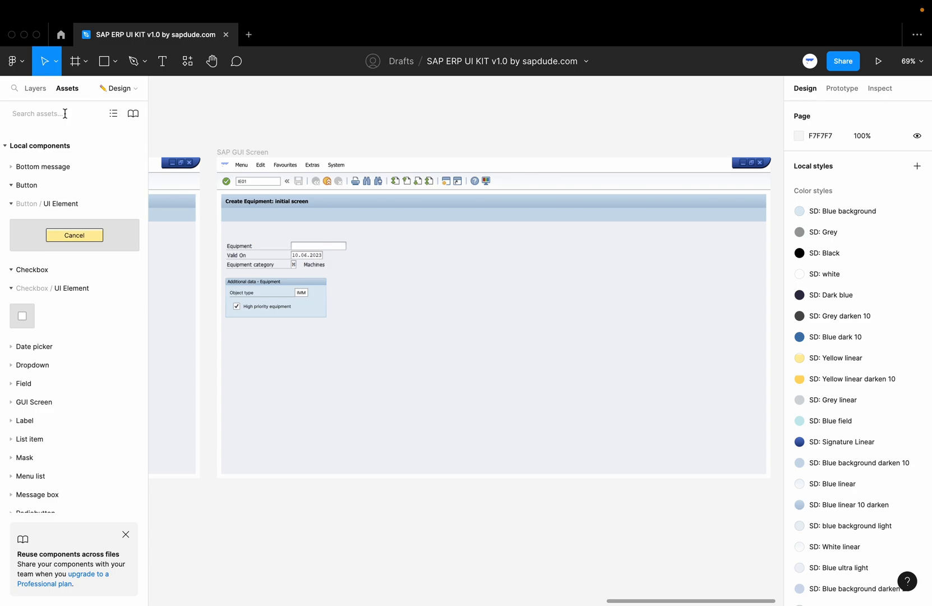
type("me")
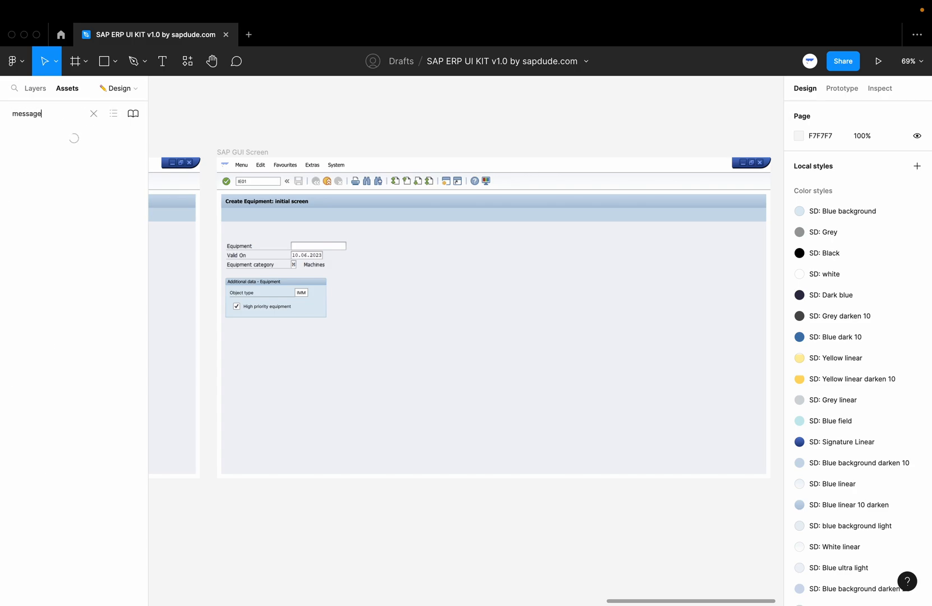
type("ssage")
left_click_drag(45, 154, 505, 329)
left_click(483, 138)
Change the message box title to "High Priority Equipment".
scroll(483, 370, "up", 5)
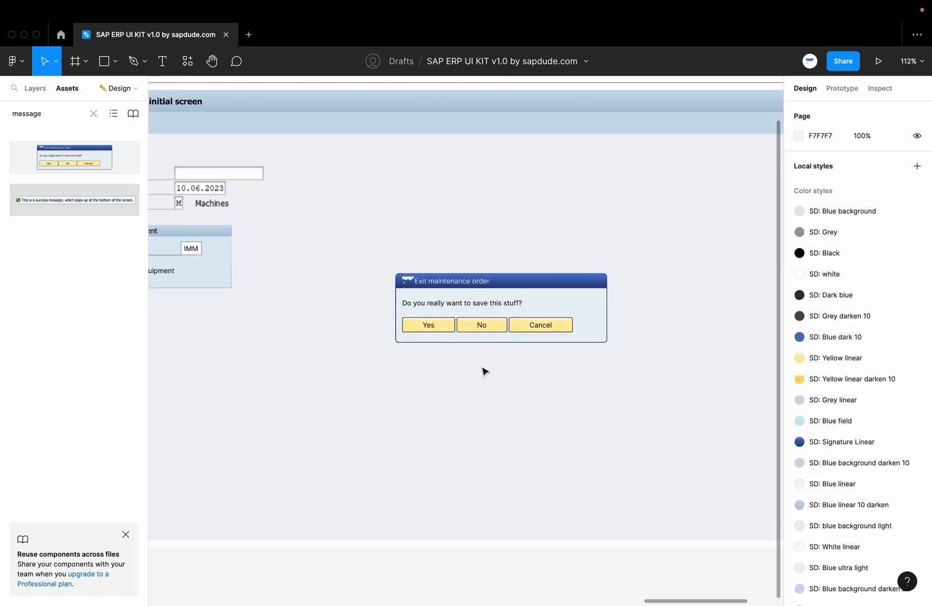
scroll(476, 344, "up", 2)
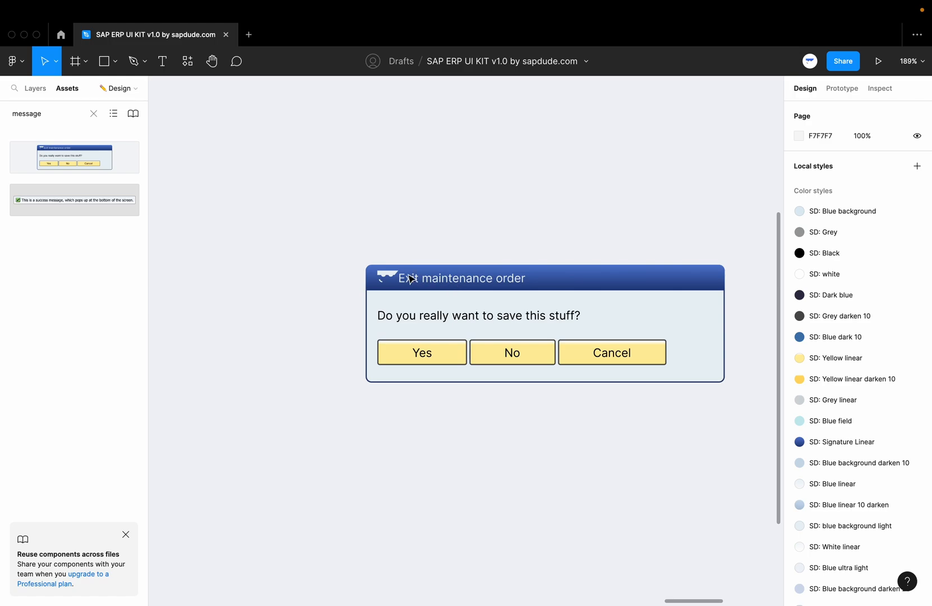
left_click(500, 280)
double_click(497, 278)
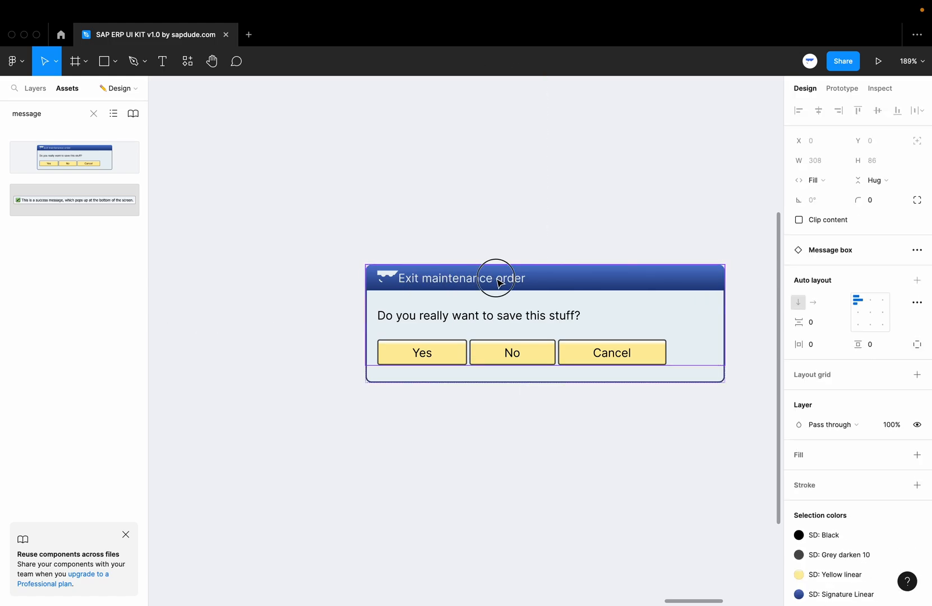
double_click(496, 277)
double_click(496, 277)
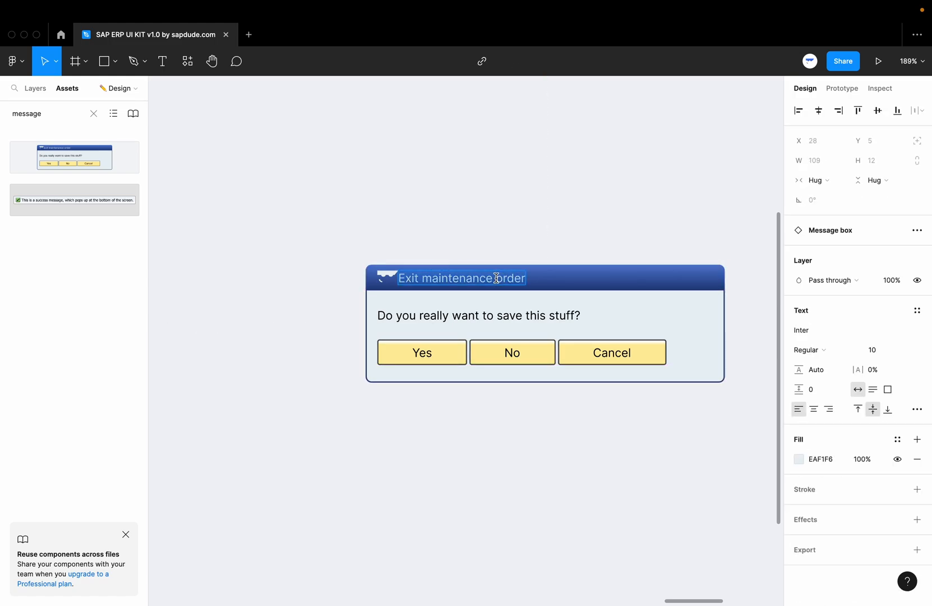
type("High")
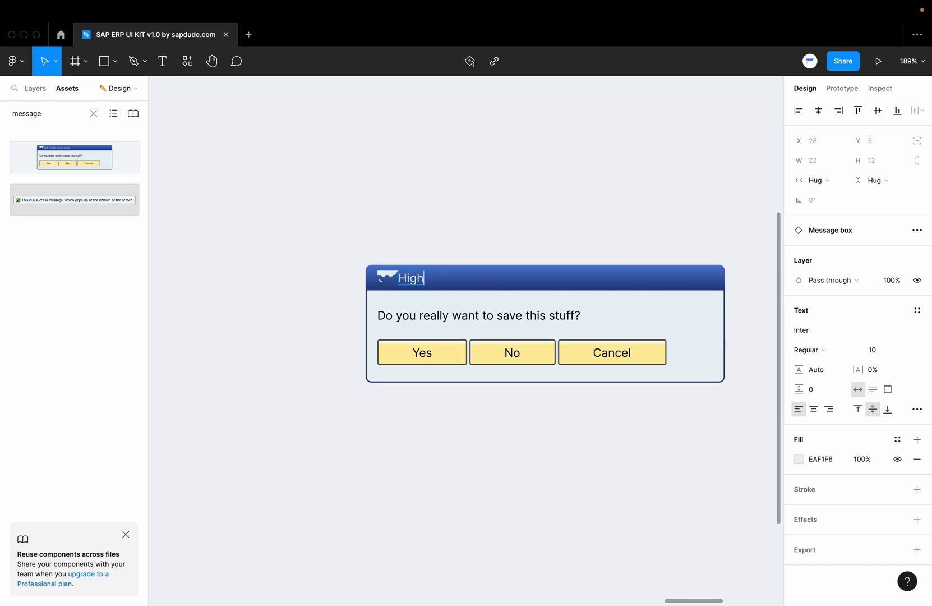
type(" Priority Equipment")
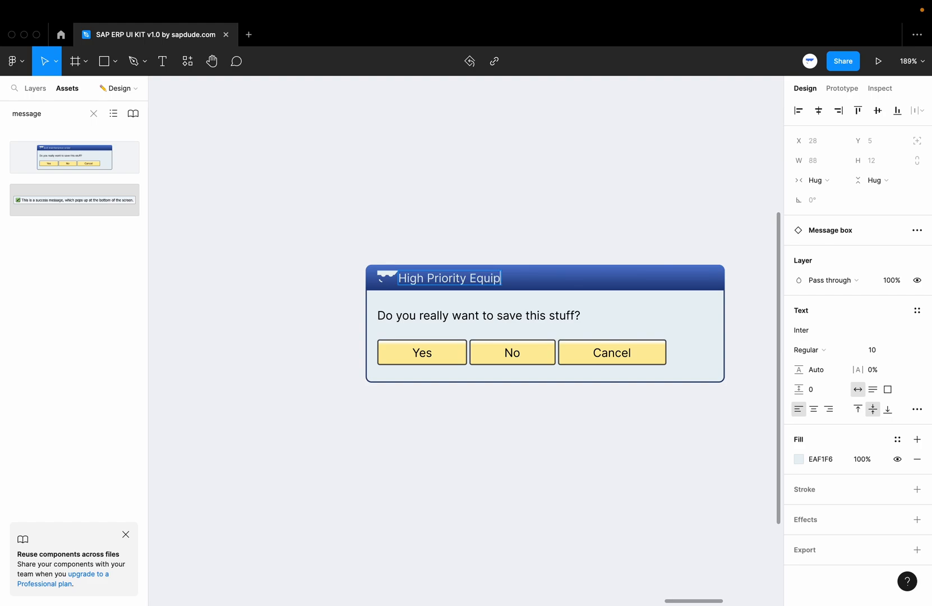
Replace the message box's body text with "You are about to create a High priority Equipment.".
double_click(475, 317)
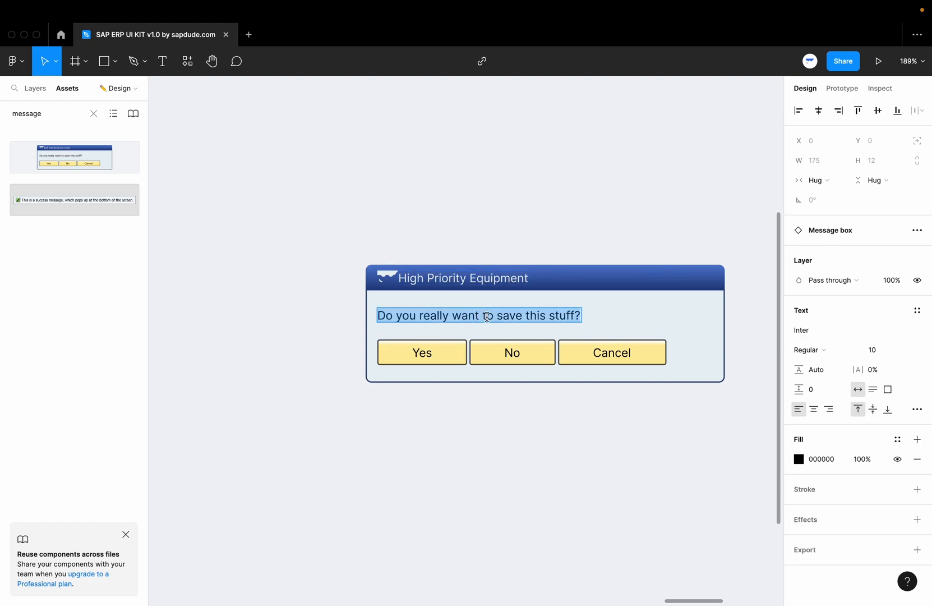
type("You arwe")
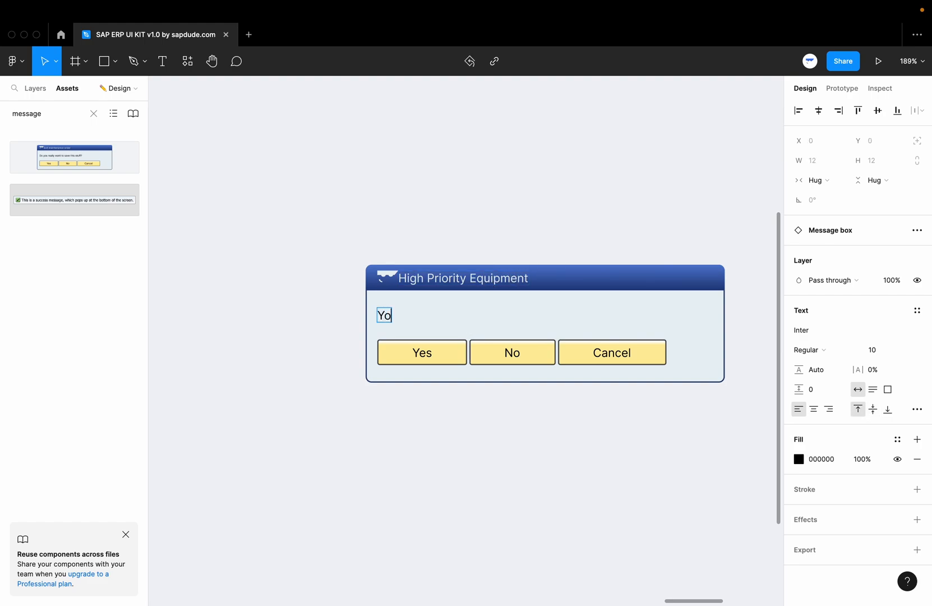
key("BackSpace")
key("BackSpace")
type("e about ")
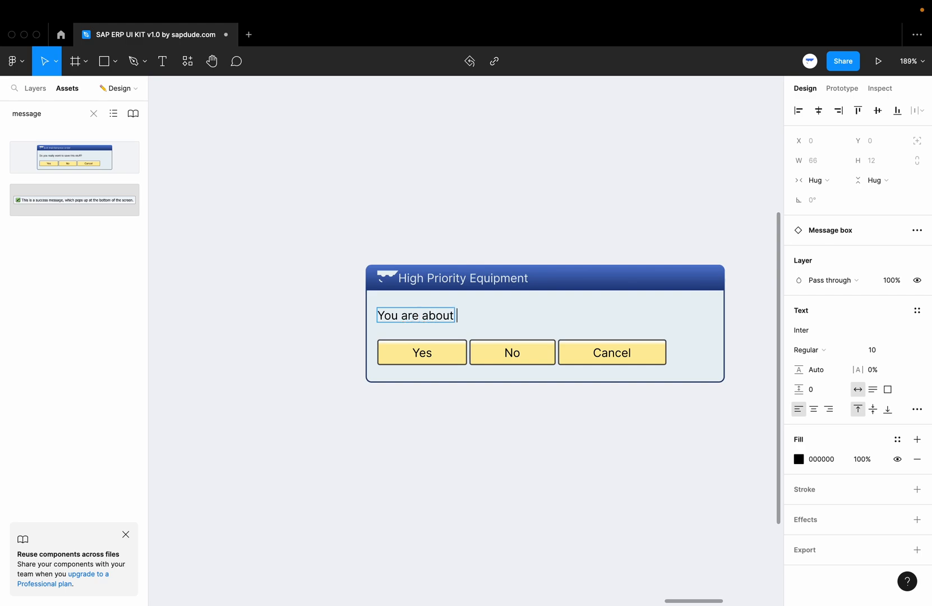
type("to create a Hig")
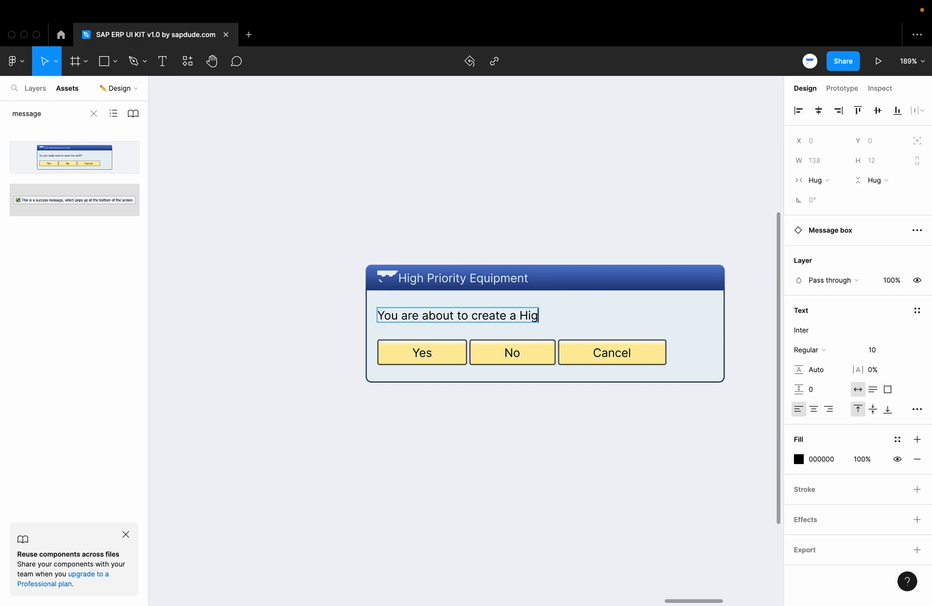
type("h priority Equipment.")
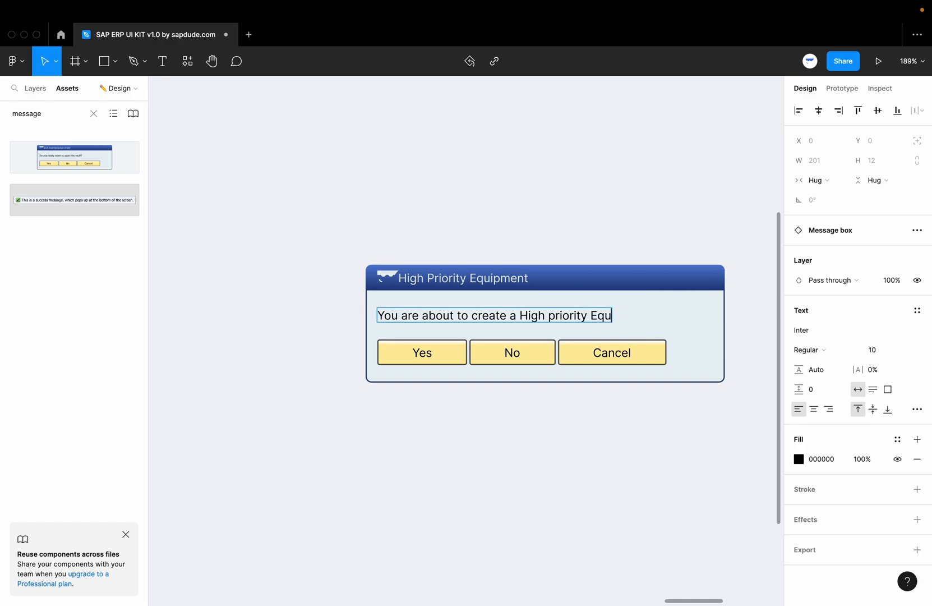
Add a second line to the message box's body text reading "Are you sure you want to proceed?".
key("Return")
type("Are you sure")
type(" tyou")
key("BackSpace")
key("BackSpace")
key("BackSpace")
key("BackSpace")
type("you want ")
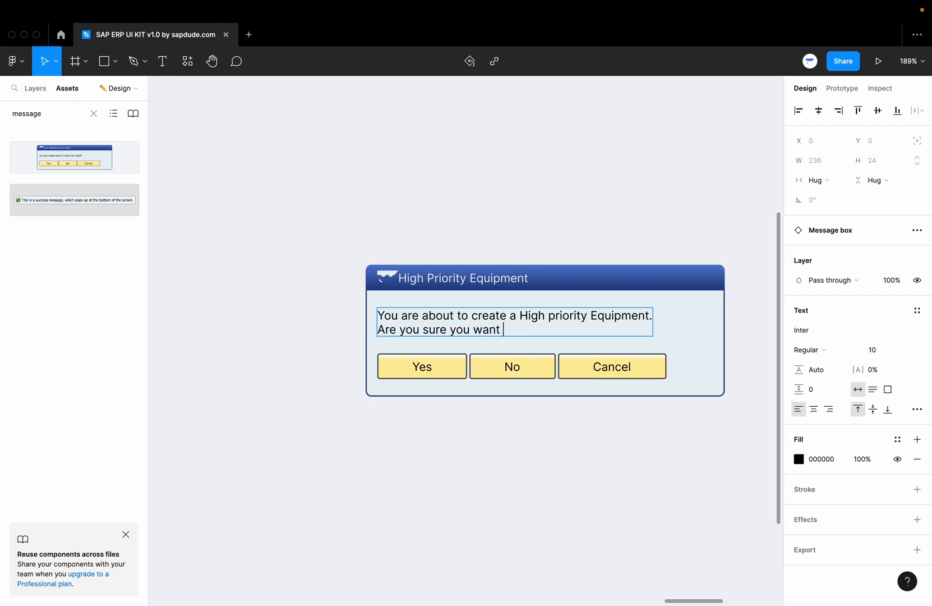
type("to proceed?")
key("Escape")
left_click(531, 424)
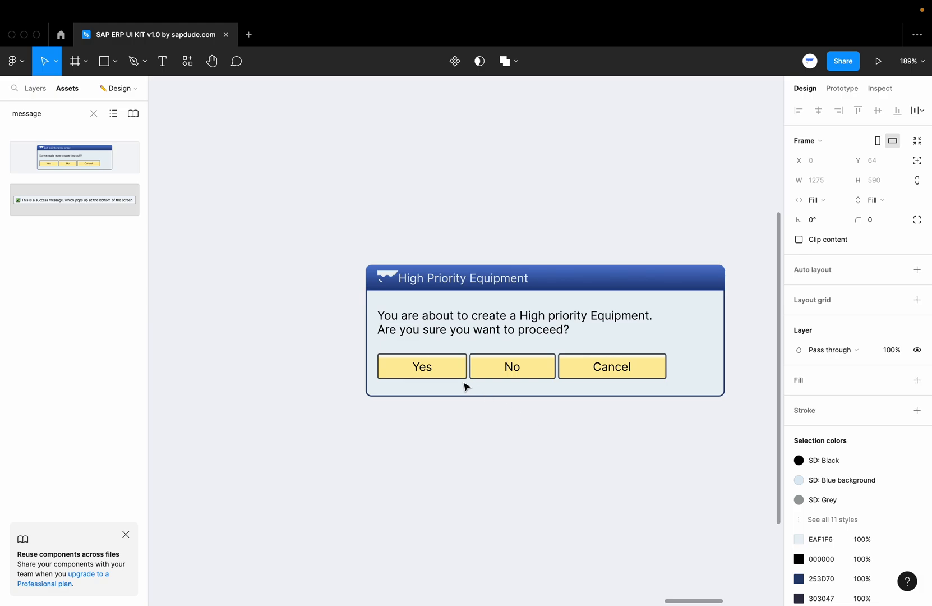
Delete the No button from the High Priority Equipment message box.
left_click(542, 370)
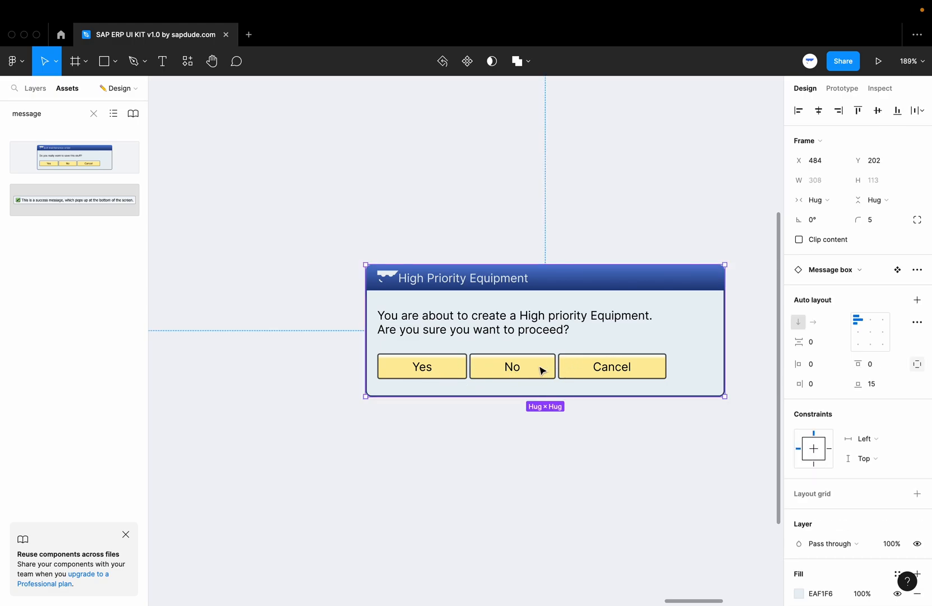
left_click(542, 371)
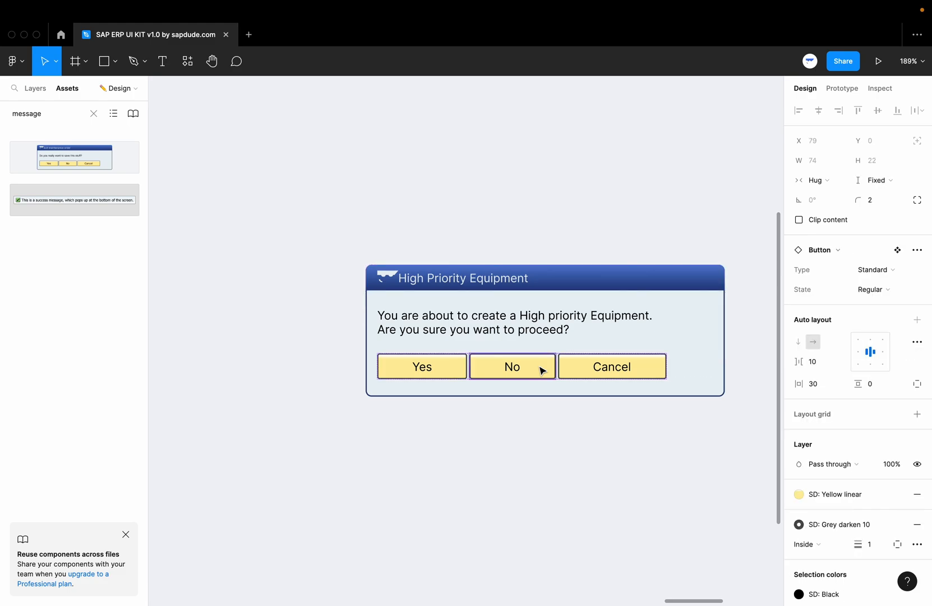
key("Delete")
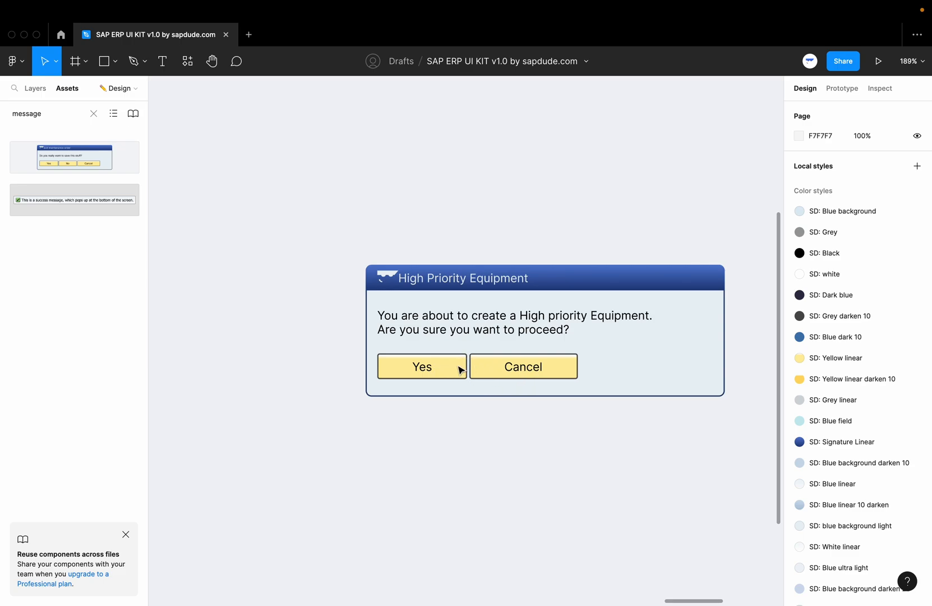
Change the label of the message box's Yes button to "Proceed".
left_click(425, 369)
double_click(425, 369)
double_click(424, 368)
double_click(421, 365)
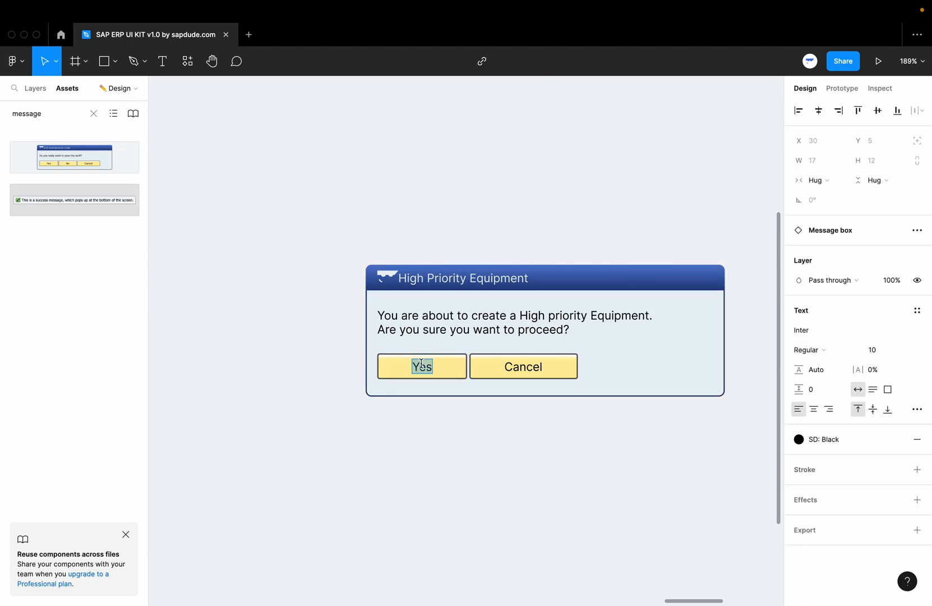
type("Proceed")
key("Escape")
left_click(585, 500)
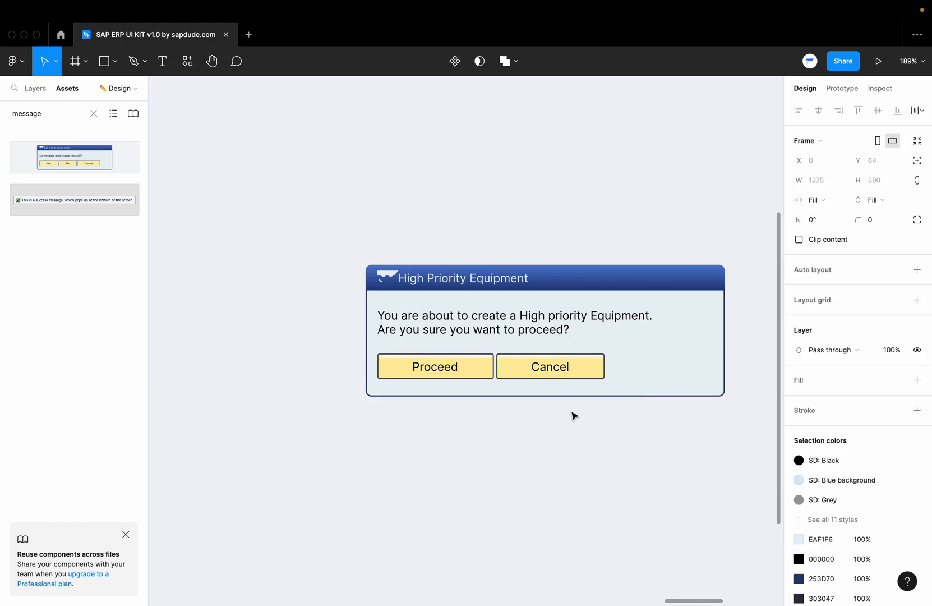
Set the State of the message box's Cancel button to Pressed.
double_click(577, 374)
double_click(578, 375)
double_click(577, 375)
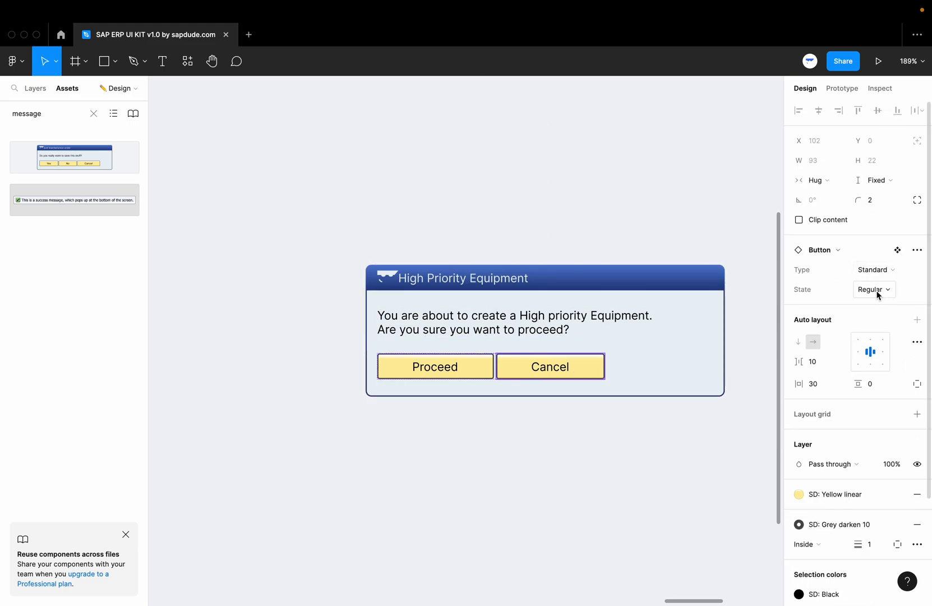
left_click(891, 290)
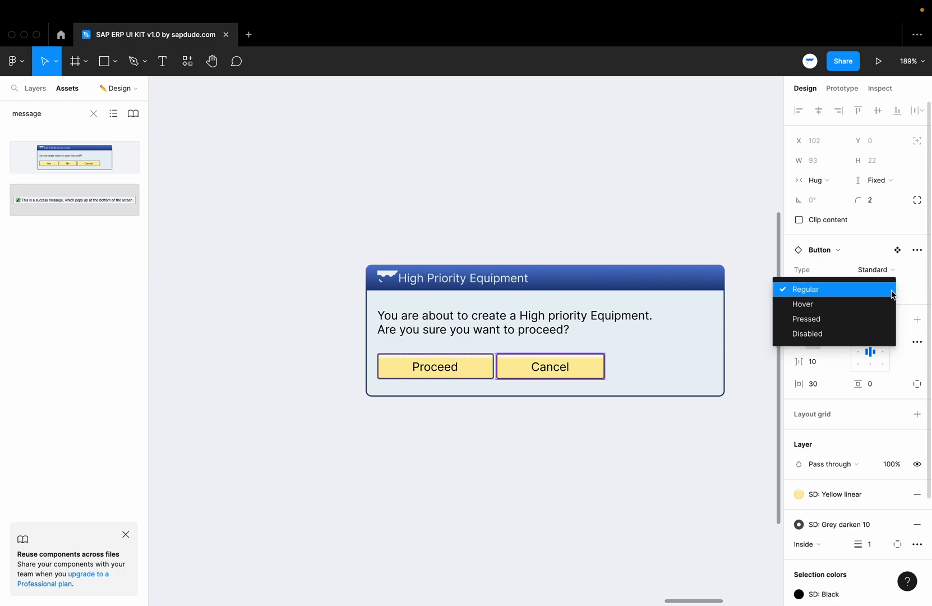
left_click(812, 319)
left_click(613, 444)
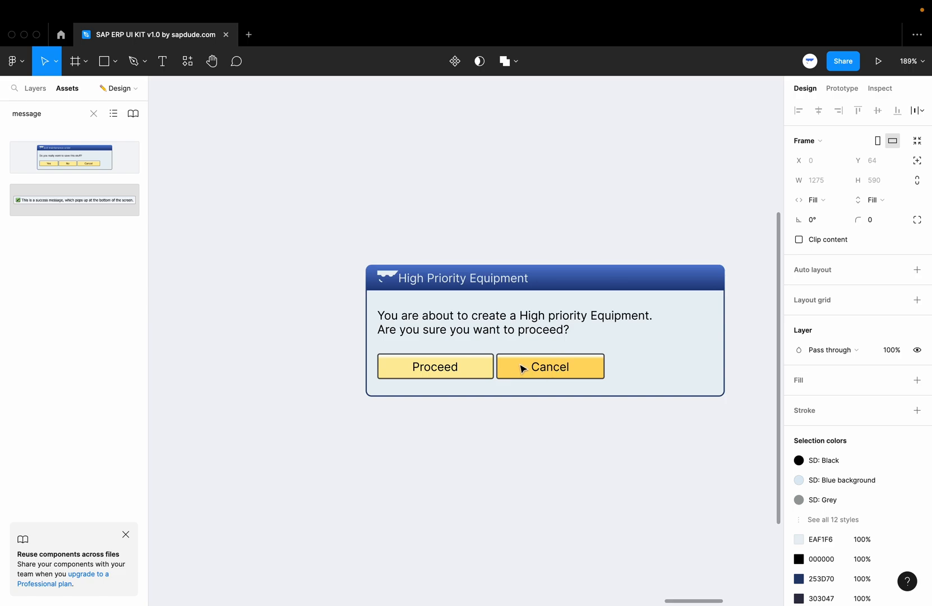
Turn off the With value property of the transaction field on the Create Equipment screen without the message box.
scroll(517, 378, "down", 5)
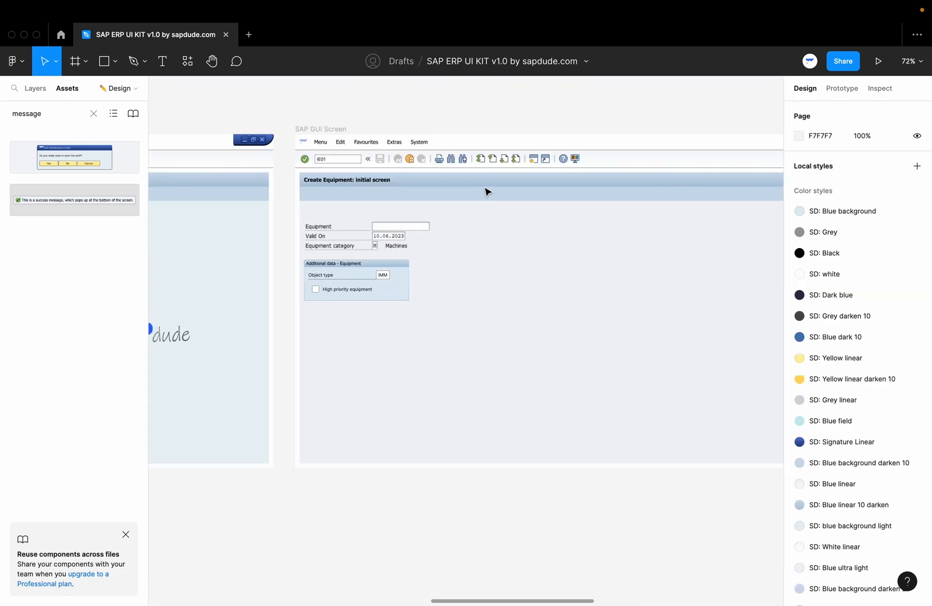
scroll(487, 192, "down", 4)
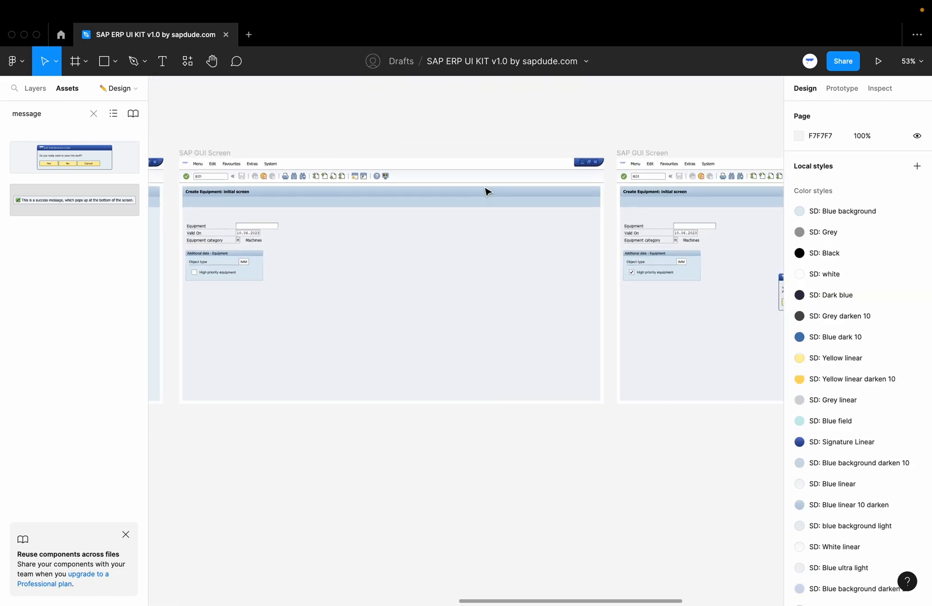
scroll(487, 192, "left", 4)
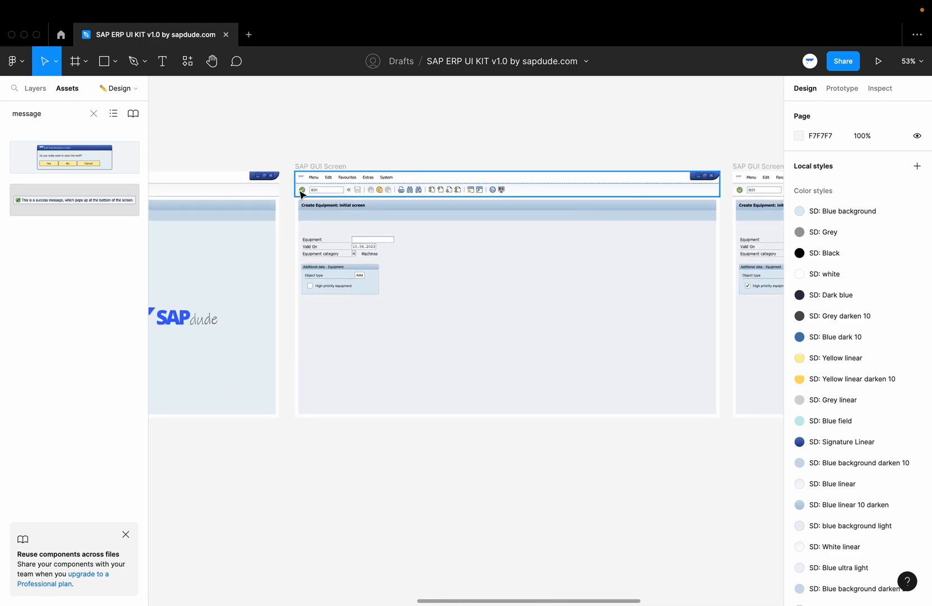
scroll(302, 193, "up", 10)
left_click(341, 194)
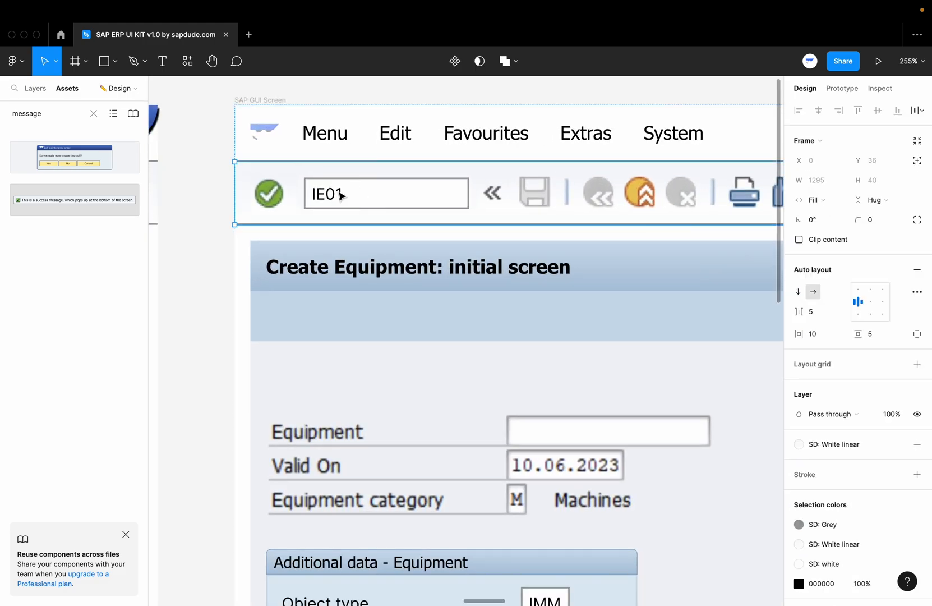
left_click(336, 194)
scroll(239, 222, "down", 4)
left_click(230, 221)
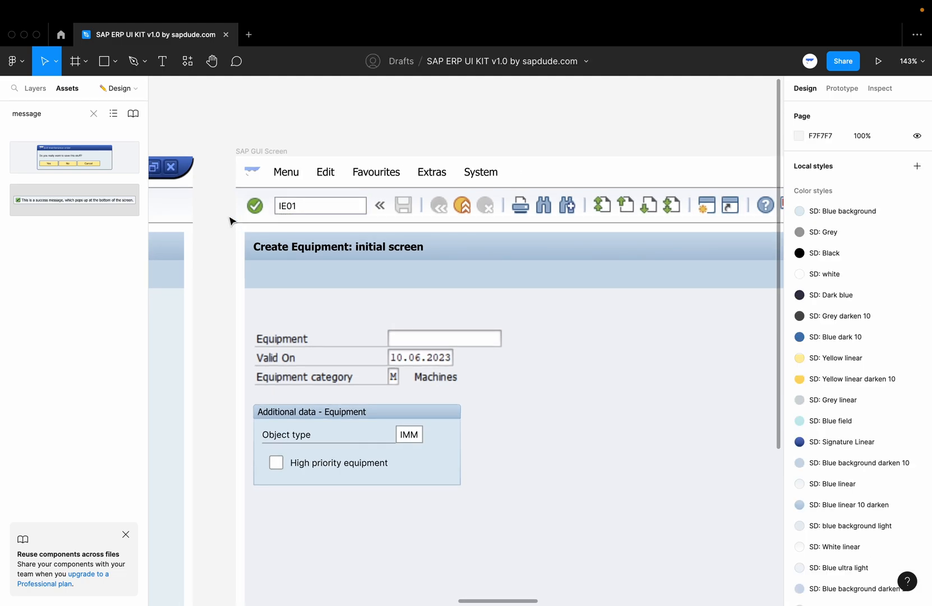
left_click(306, 209)
left_click(305, 209)
left_click(874, 293)
Turn off the With value property of the transaction field on the Create Equipment screen containing the message box.
scroll(584, 309, "down", 4)
scroll(584, 310, "left", 5)
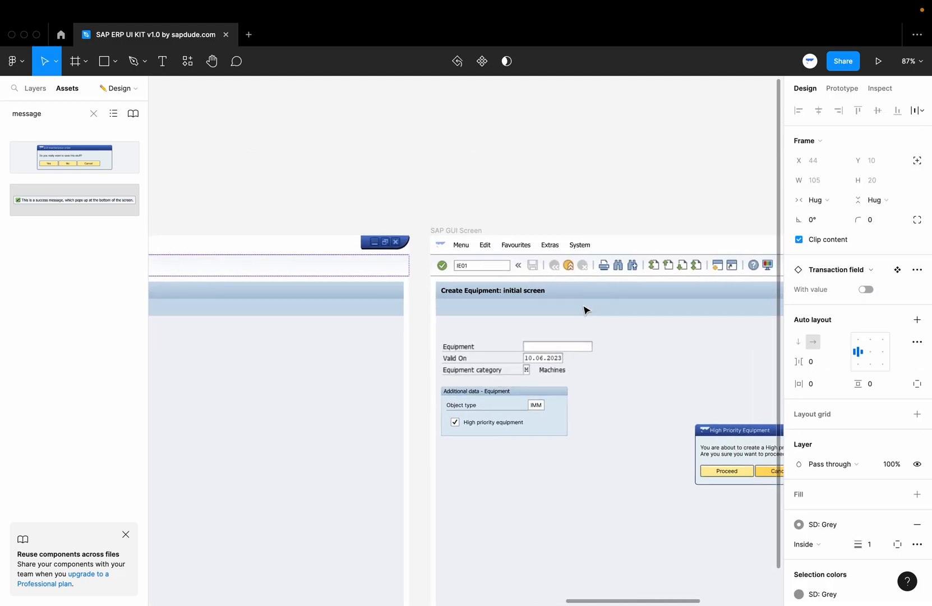
scroll(481, 285, "up", 5)
double_click(447, 235)
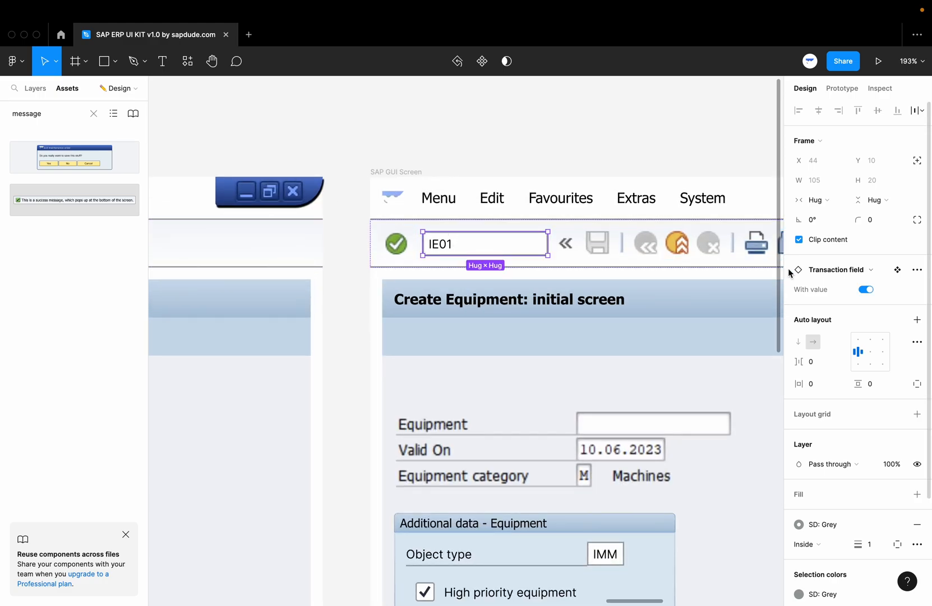
left_click(867, 290)
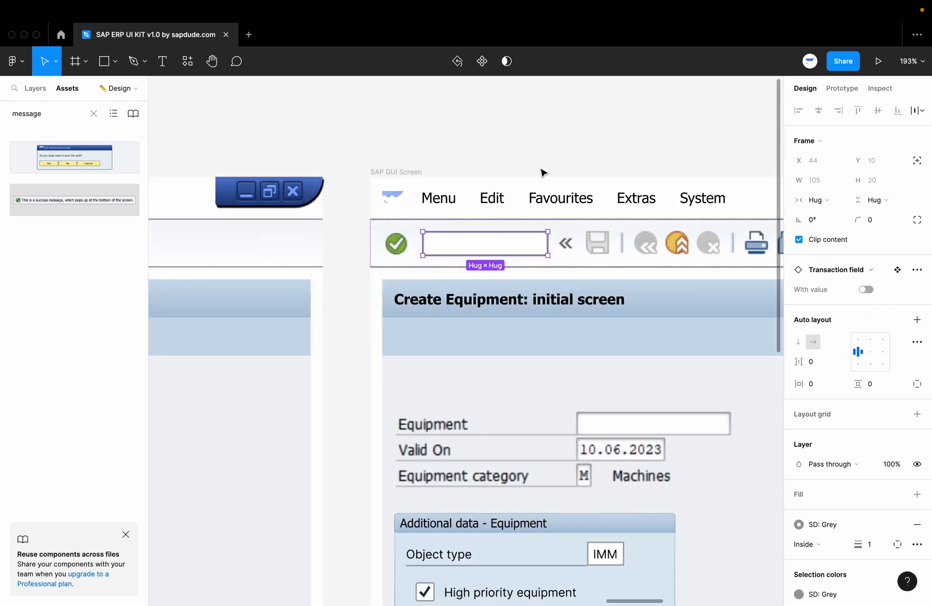
left_click(536, 143)
Clear the asset search and show the file's layers and pages, down to the Design, Demo and Handoff pages.
scroll(537, 144, "down", 10)
scroll(537, 144, "down", 2)
scroll(537, 144, "left", 8)
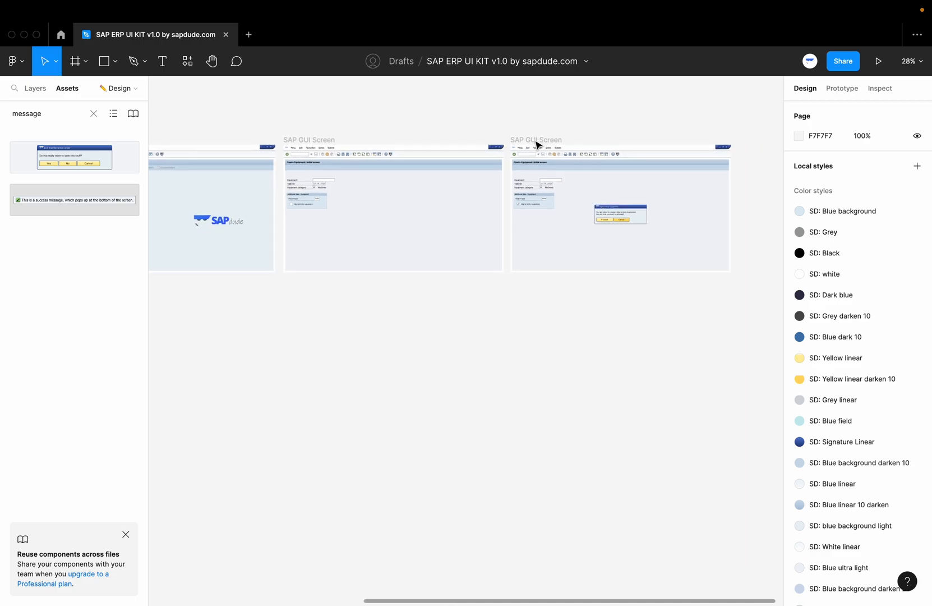
scroll(493, 266, "up", 3)
scroll(493, 269, "down", 3)
scroll(493, 269, "right", 3)
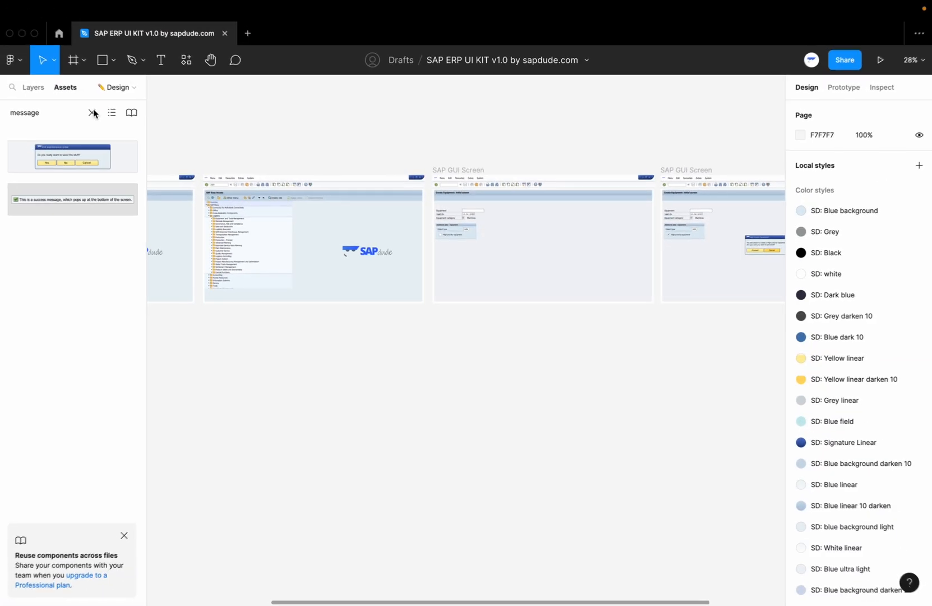
left_click(93, 113)
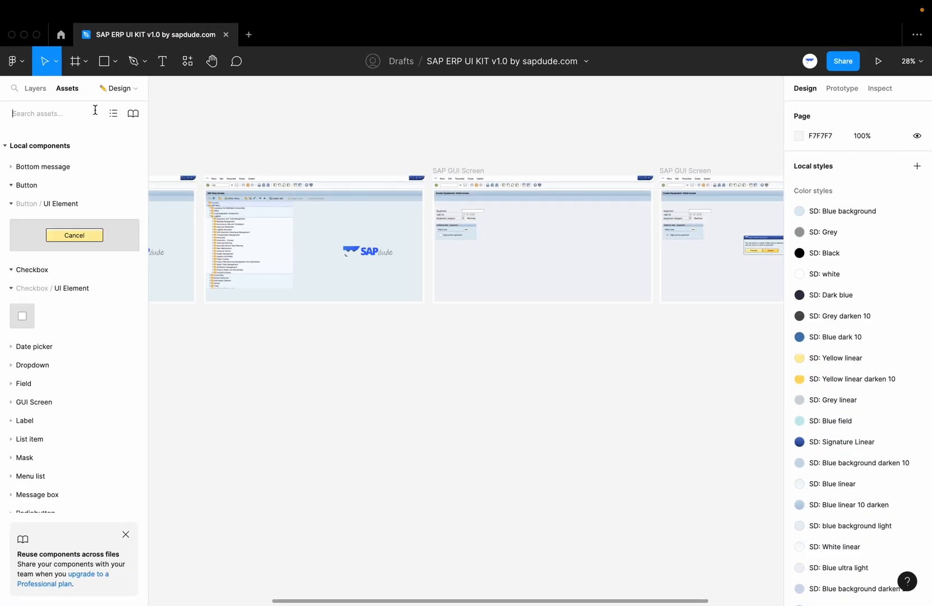
left_click(35, 89)
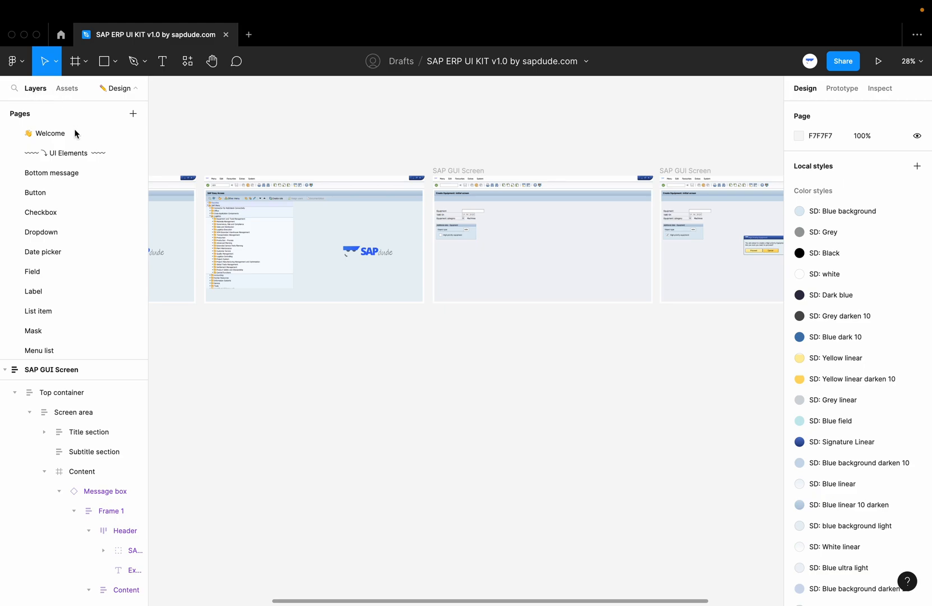
scroll(43, 228, "down", 10)
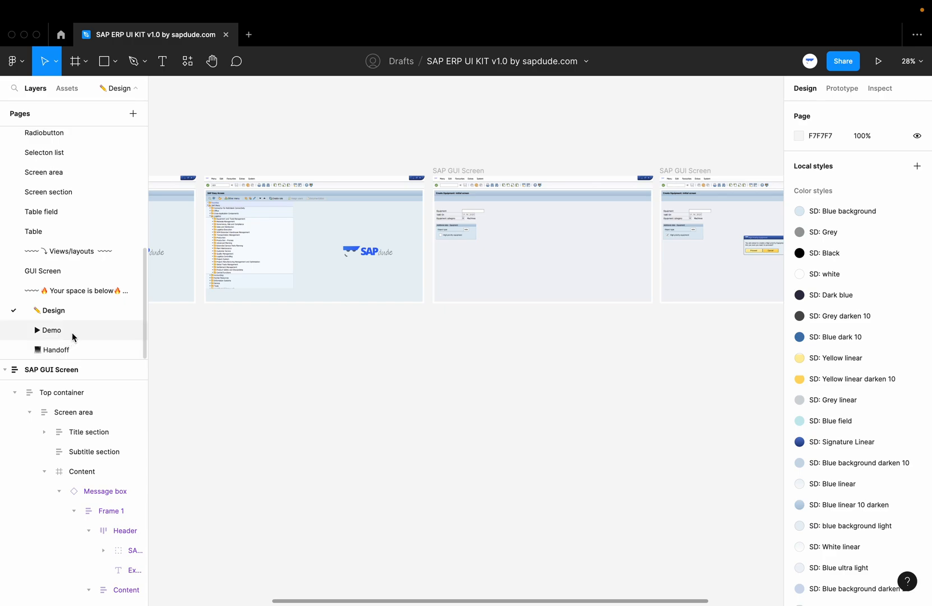
Copy all four SAP GUI screens from the Design page and paste them onto the Demo page.
scroll(302, 358, "down", 3)
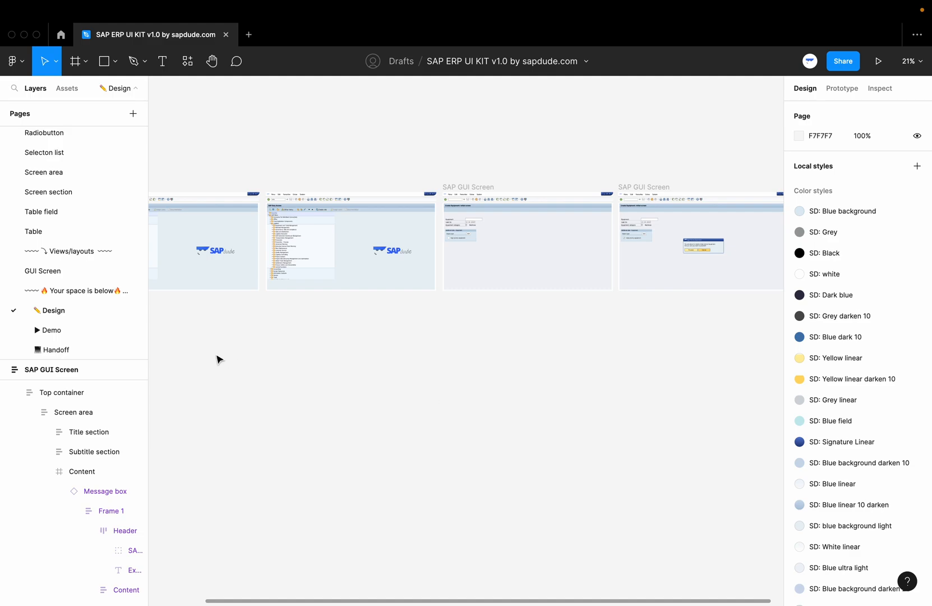
scroll(276, 374, "down", 3)
left_click_drag(180, 196, 654, 388)
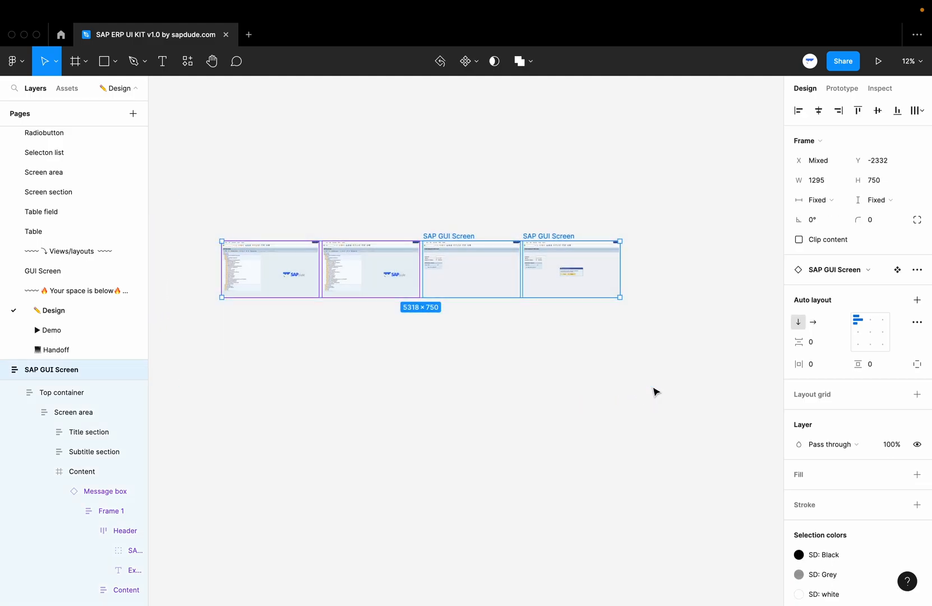
left_click(78, 329)
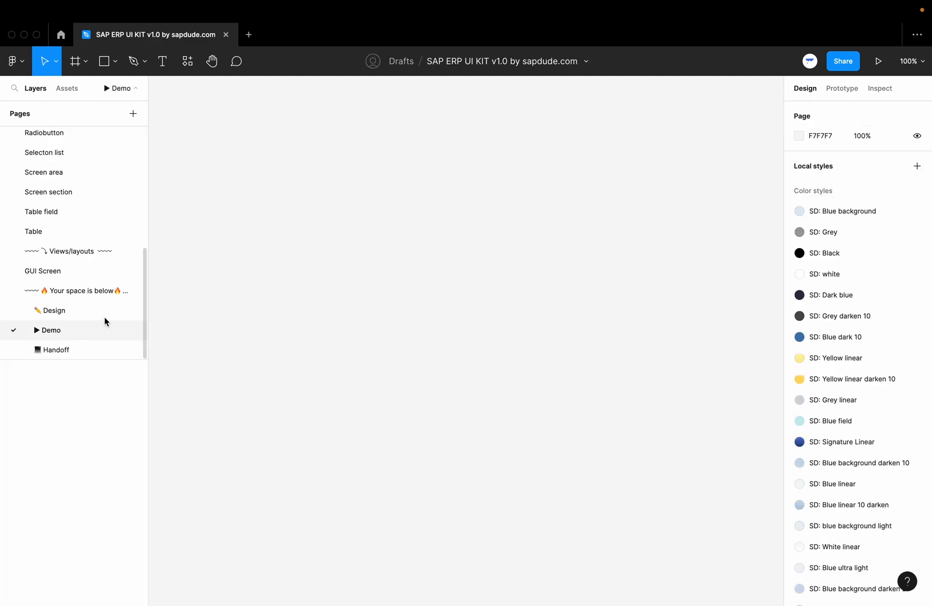
left_click(360, 221)
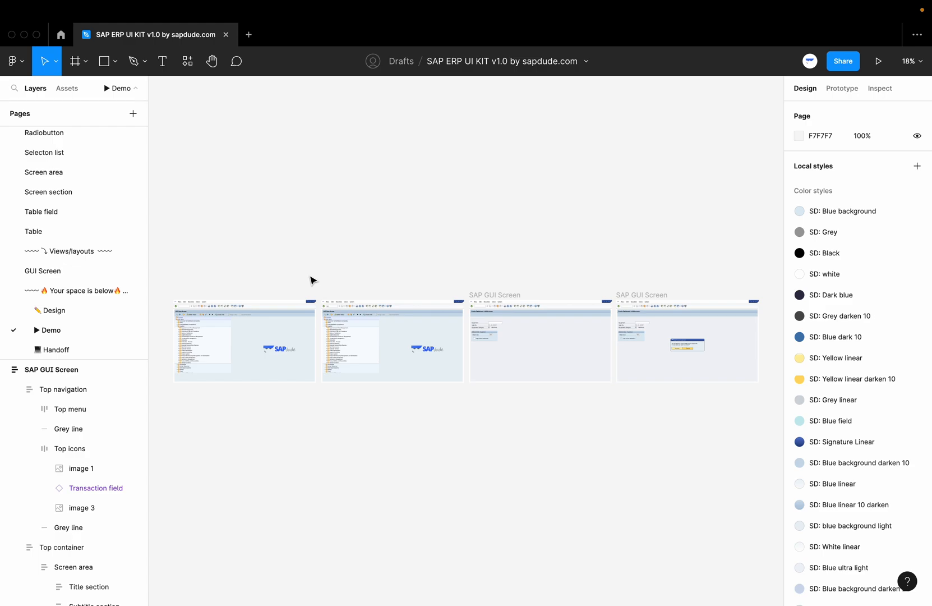
Compare the screens on the Design and Demo pages, finishing on the Design page.
left_click(74, 307)
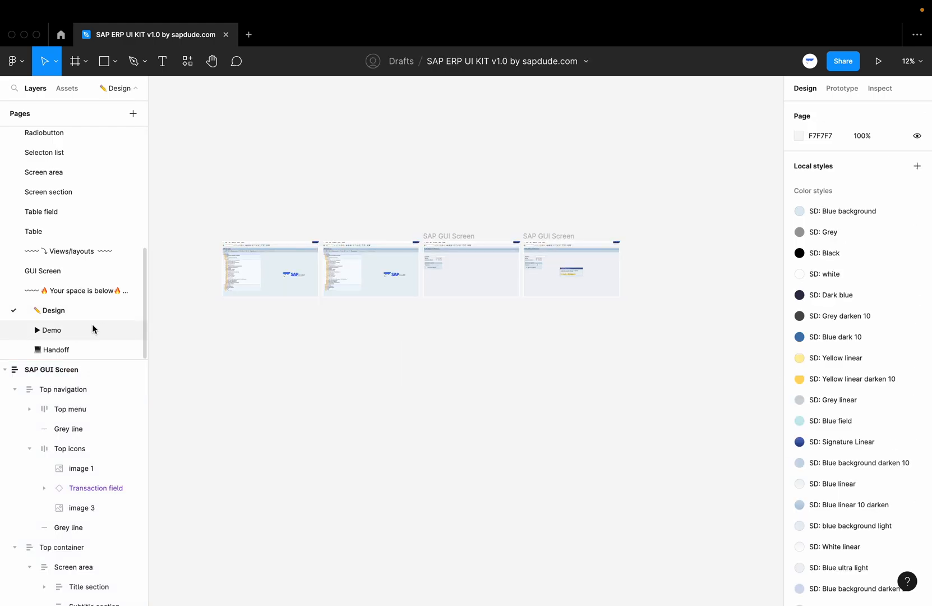
left_click(92, 326)
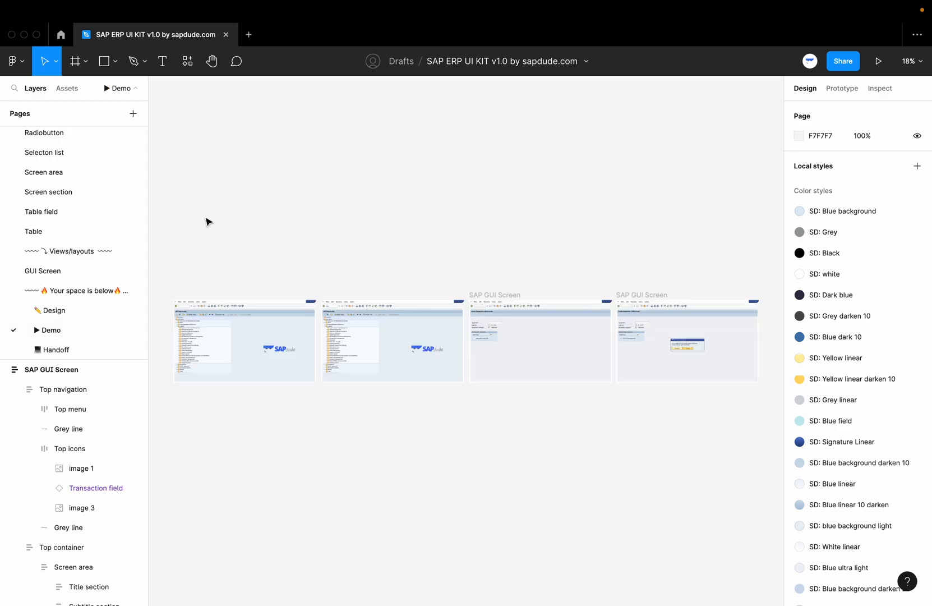
left_click(68, 308)
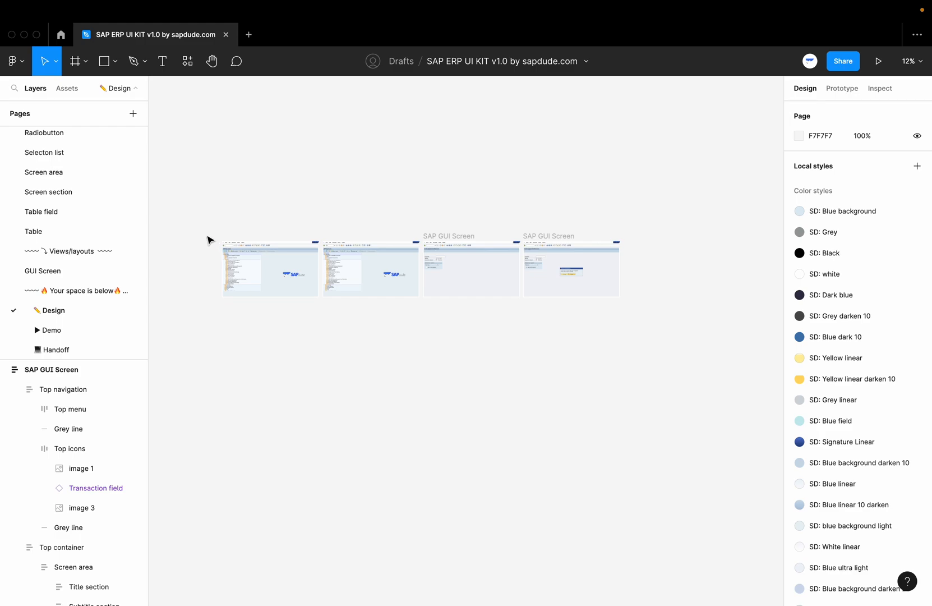
Bring up the sharing options for the UI kit file and dismiss them.
left_click(843, 62)
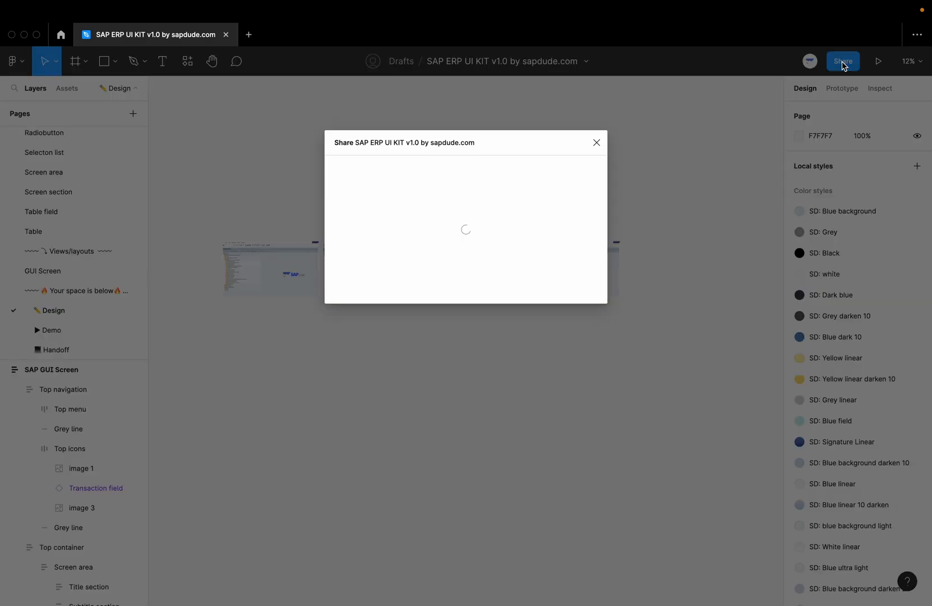
left_click(597, 143)
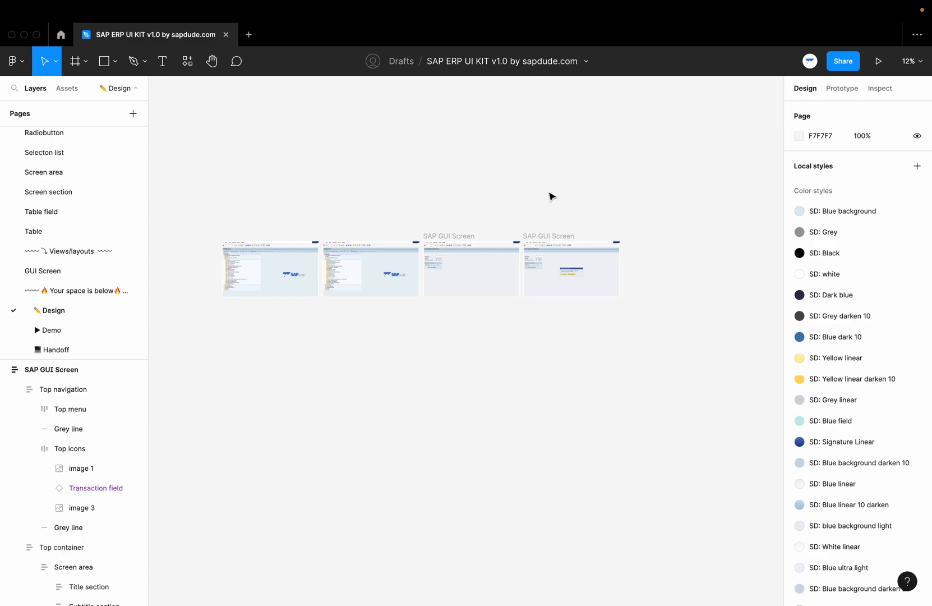
Open the Demo page and look over the copied screens, ending on the first SAP Easy Access screen.
left_click(48, 333)
scroll(197, 229, "down", 2)
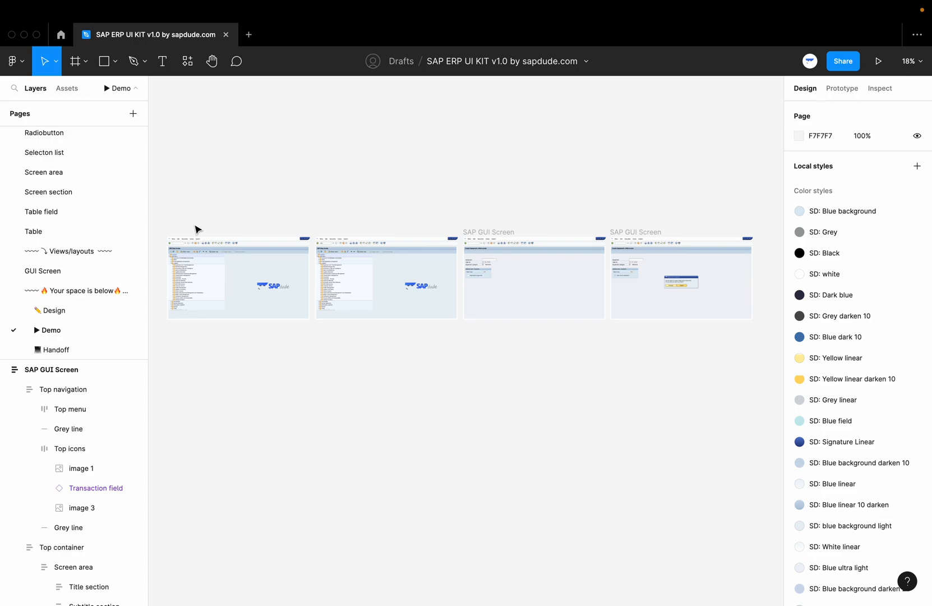
scroll(196, 229, "left", 2)
scroll(196, 229, "down", 3, "ctrl")
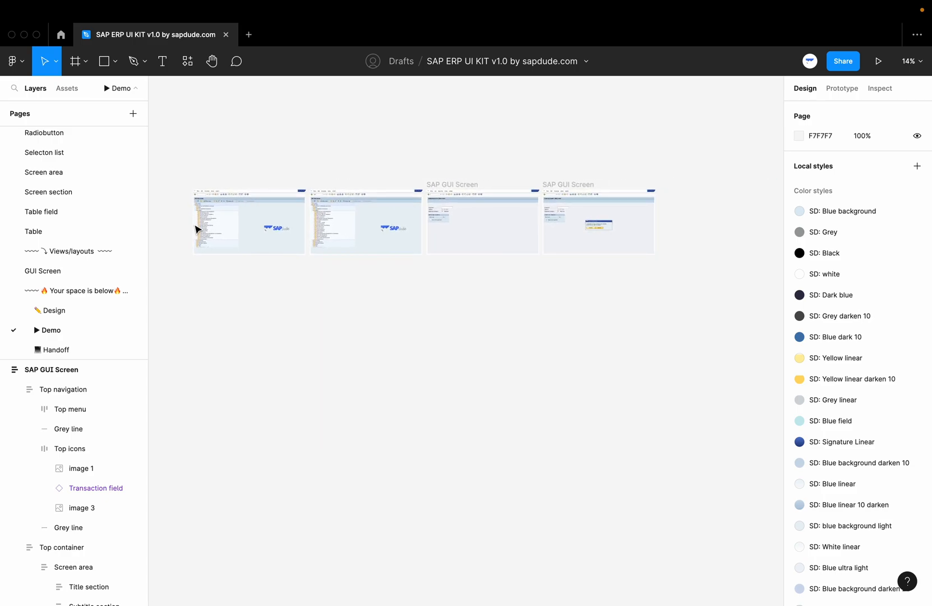
scroll(285, 166, "left", 2)
scroll(243, 170, "up", 5, "ctrl")
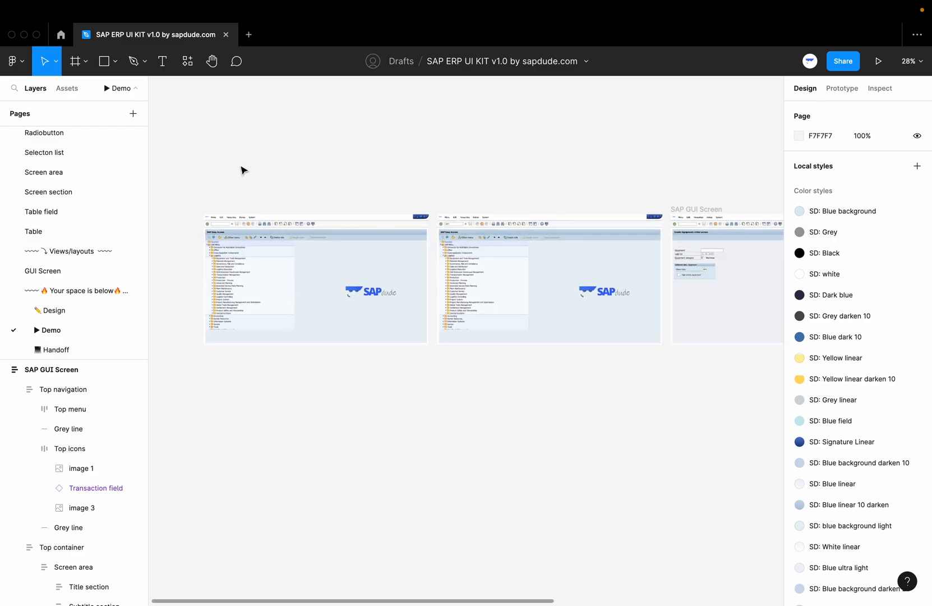
scroll(280, 171, "up", 5, "ctrl")
scroll(323, 175, "down", 2, "ctrl")
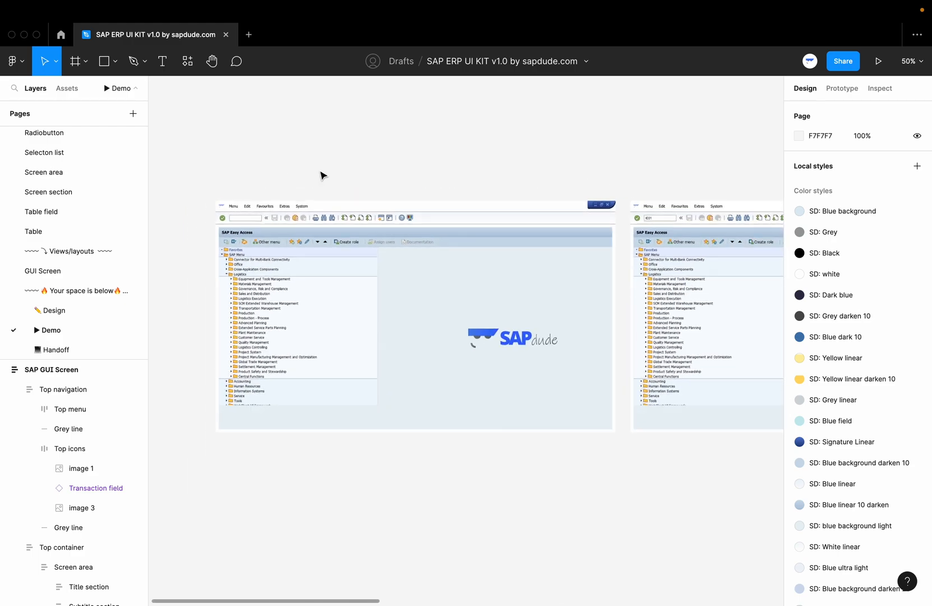
scroll(314, 137, "down", 2)
scroll(314, 136, "left", 2)
scroll(360, 129, "right", 3)
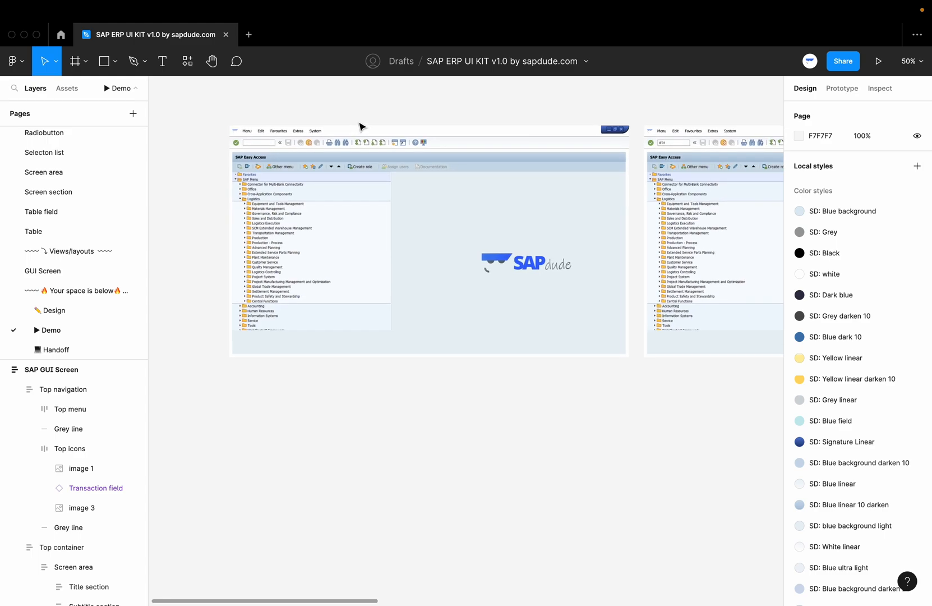
scroll(316, 137, "up", 3, "ctrl")
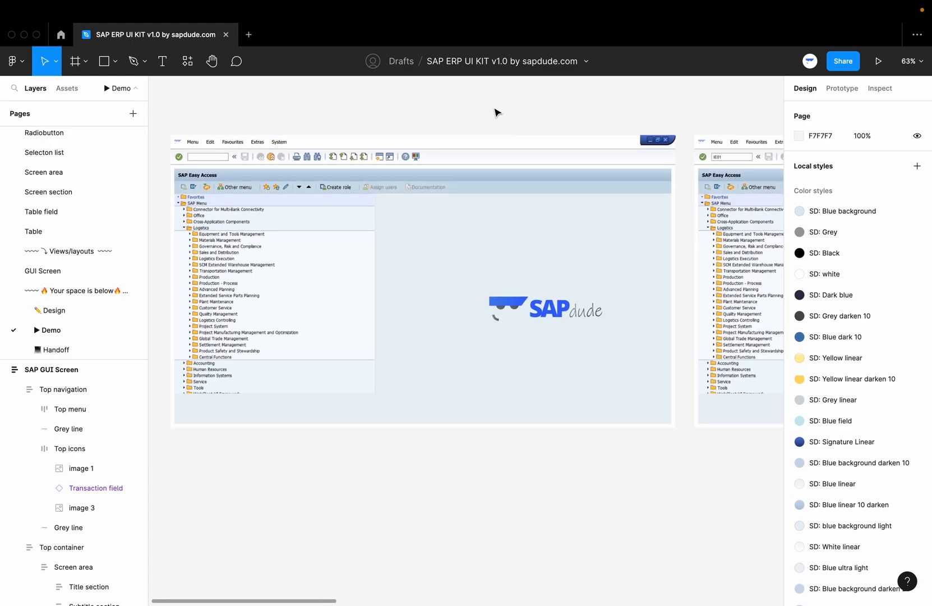
scroll(466, 144, "down", 1, "ctrl")
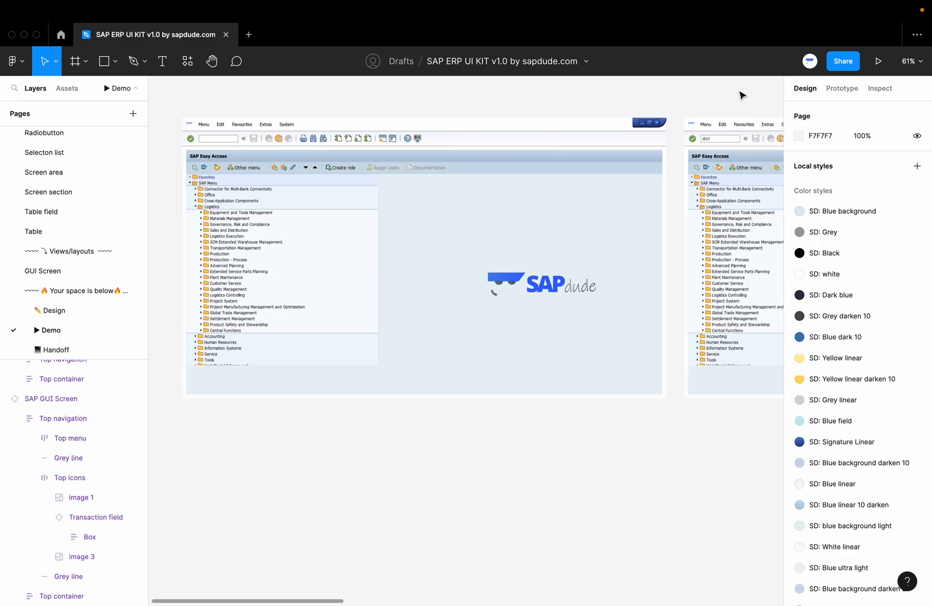
Add a prototype connection from the empty transaction field of the first SAP Easy Access screen to the second screen.
left_click(845, 90)
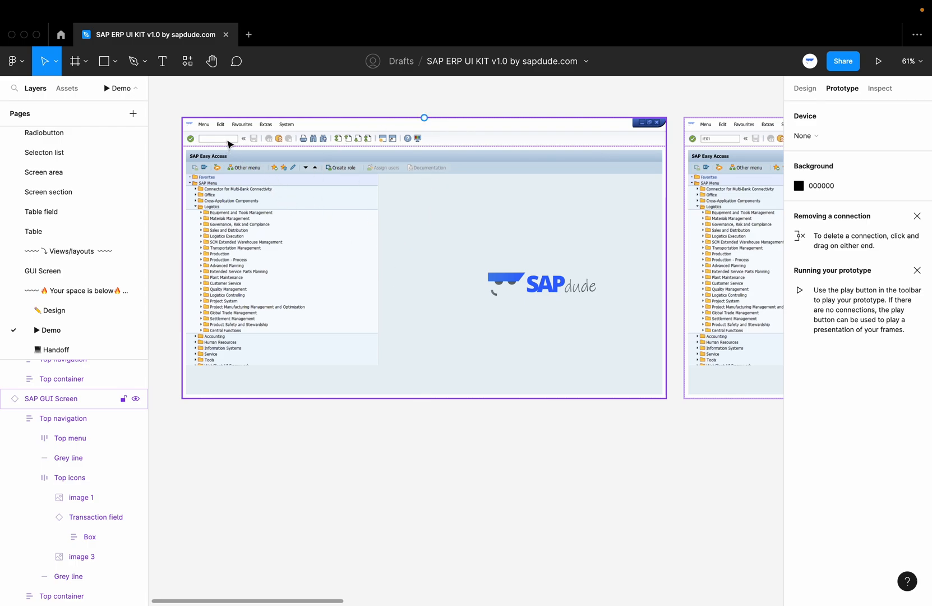
left_click(230, 144)
double_click(231, 143)
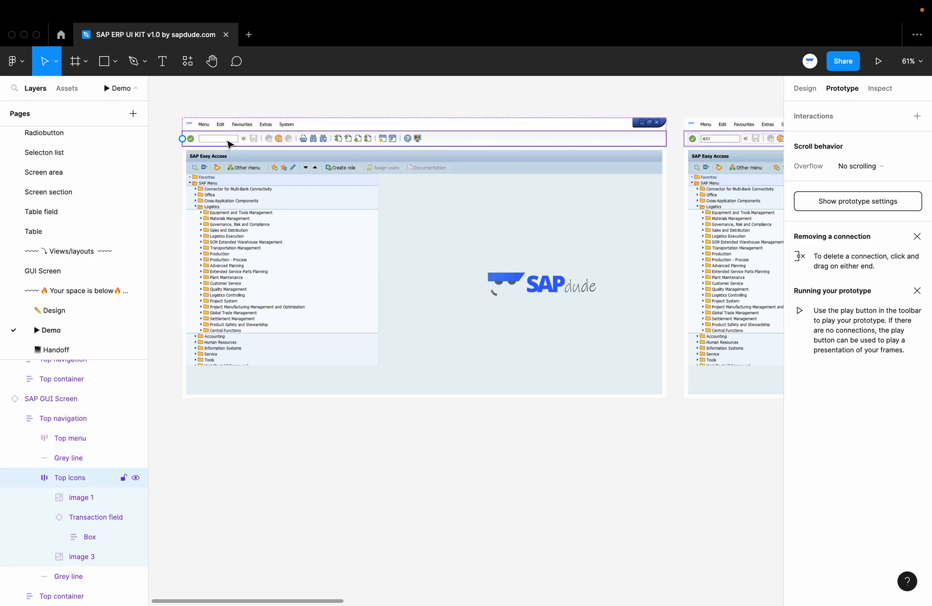
double_click(233, 142)
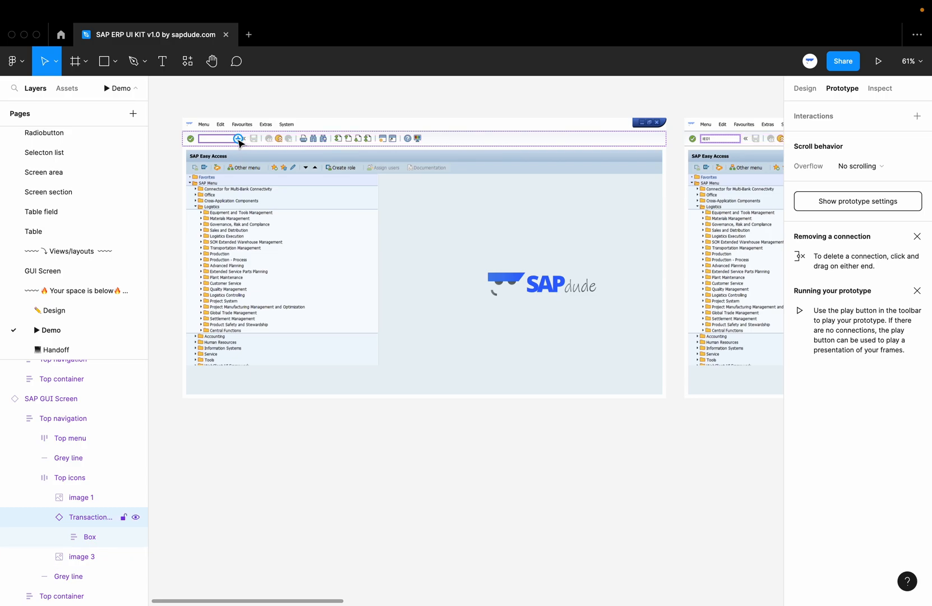
left_click_drag(240, 142, 702, 196)
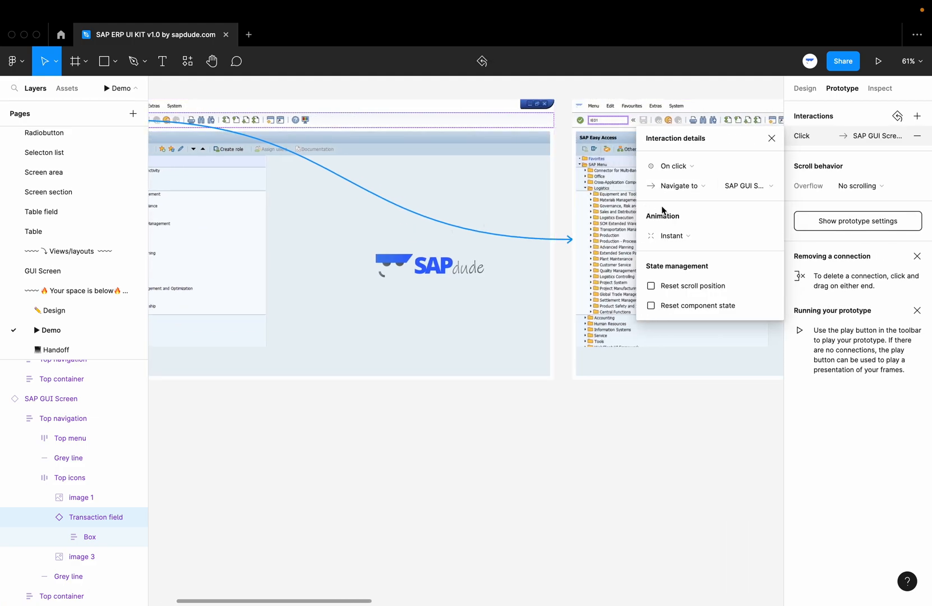
Review the available actions for the transaction field's interaction, leave Navigate to selected, and close the interaction details.
scroll(533, 202, "left", 2)
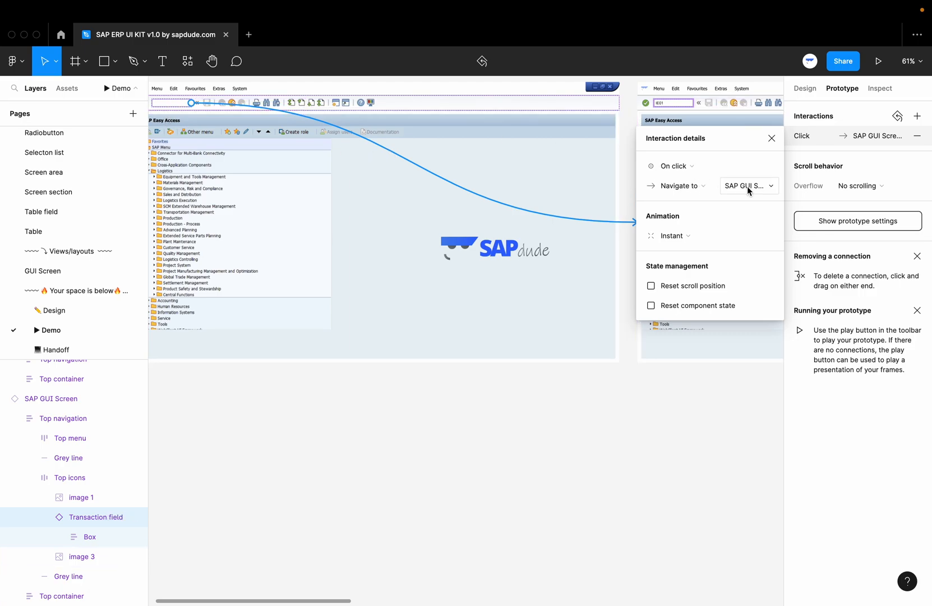
left_click(706, 189)
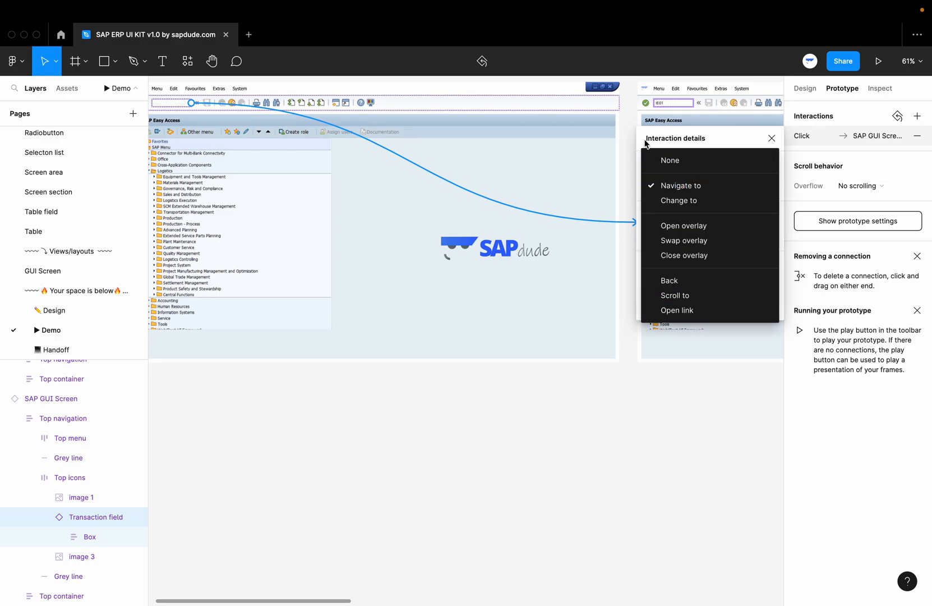
left_click(646, 143)
scroll(541, 197, "right", 10)
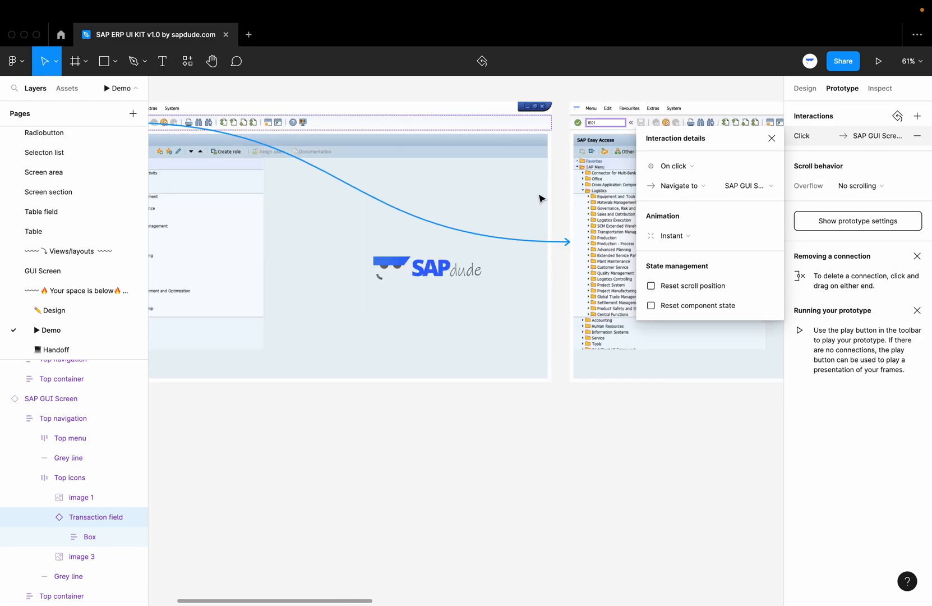
left_click(772, 138)
key("Escape")
Add an interaction with a Key/Gamepad trigger set to Enter on the SAP Easy Access screen showing IE01.
scroll(336, 125, "right", 2)
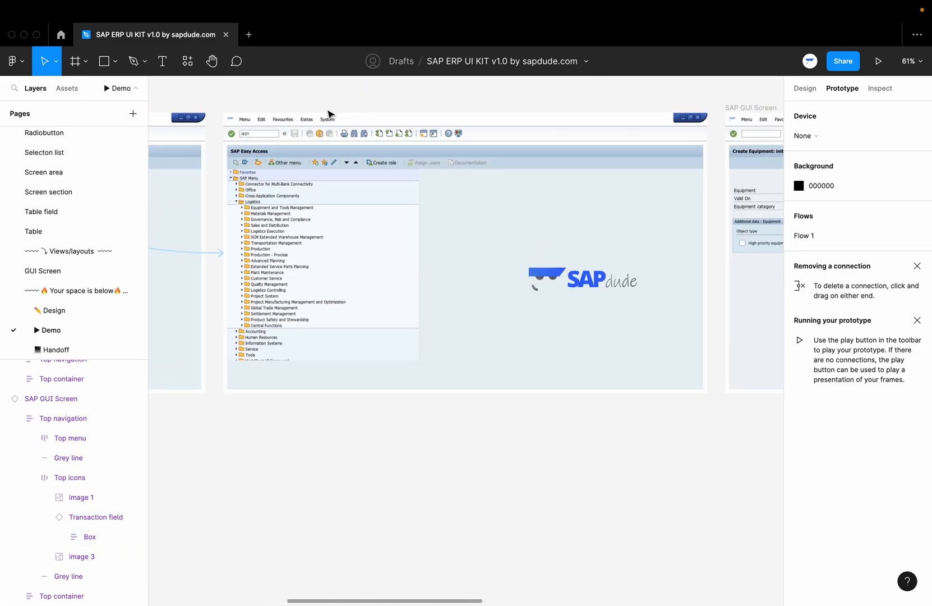
scroll(328, 114, "right", 2)
scroll(329, 114, "up", 1)
scroll(331, 114, "down", 1)
scroll(331, 114, "right", 1)
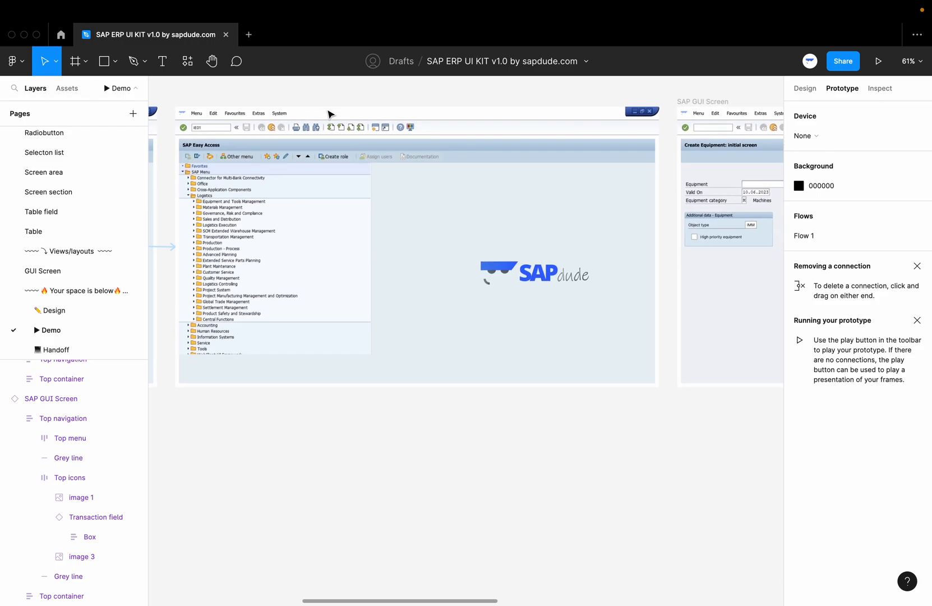
scroll(330, 114, "up", 1)
scroll(330, 114, "left", 1)
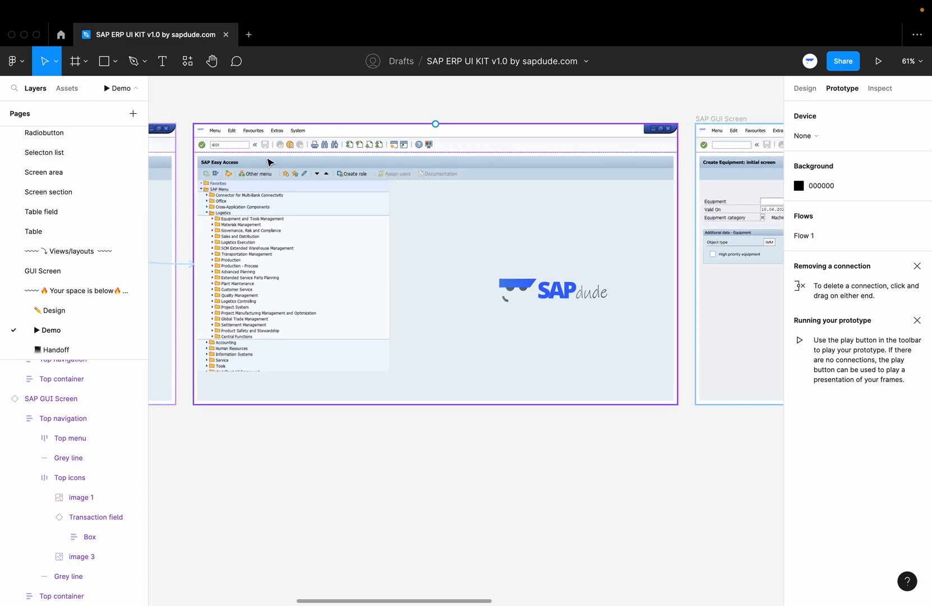
left_click(397, 138)
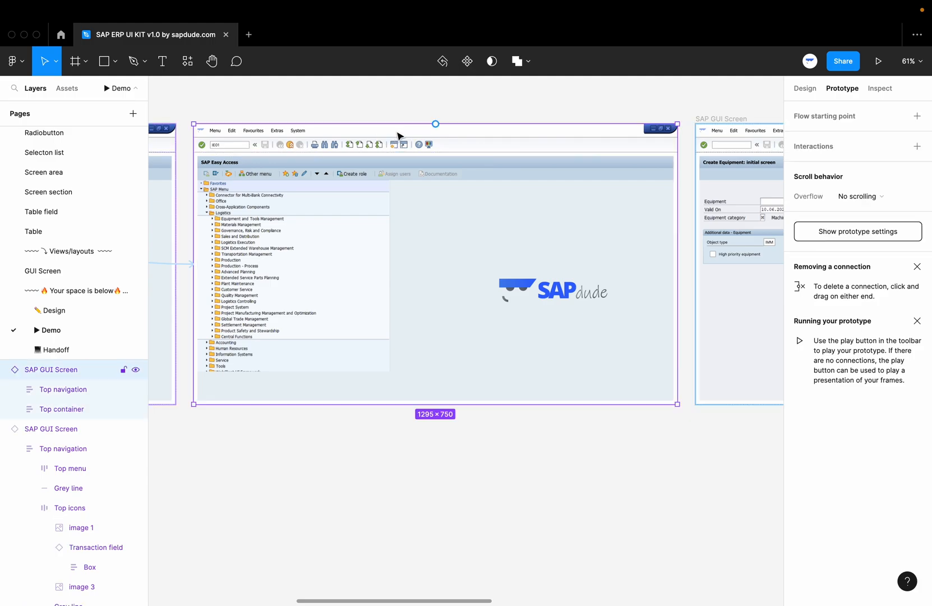
scroll(673, 166, "right", 2)
scroll(673, 165, "up", 1)
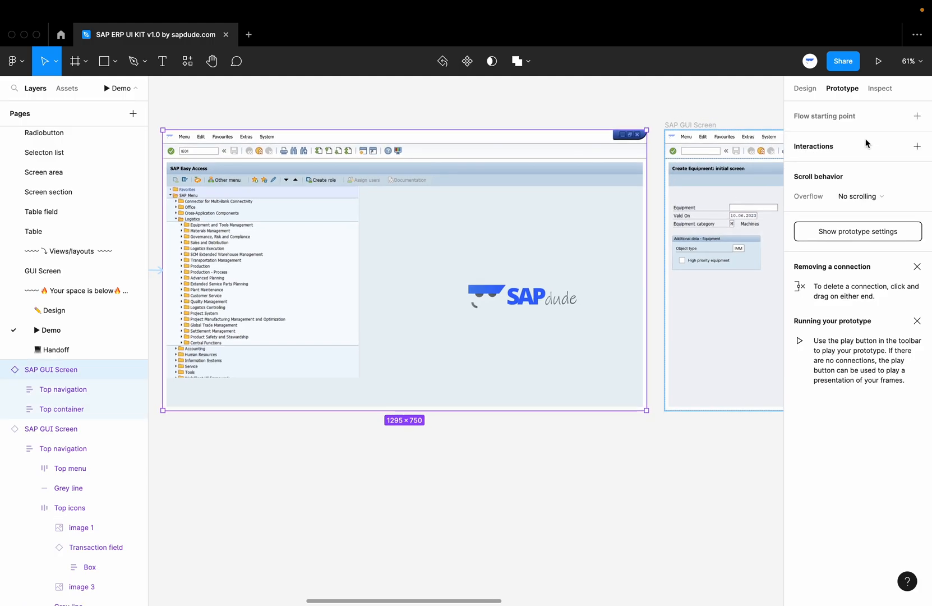
left_click(917, 147)
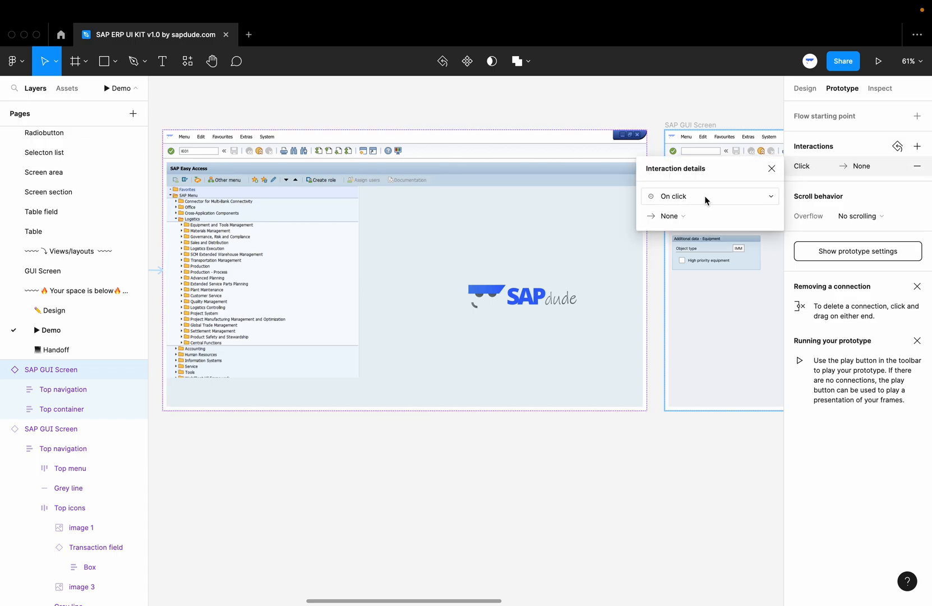
left_click(773, 199)
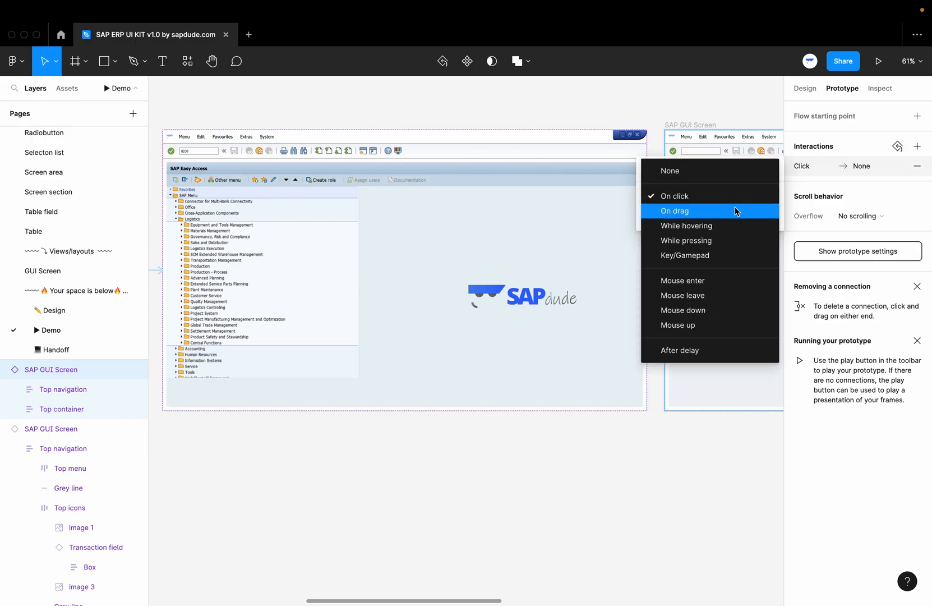
left_click(697, 259)
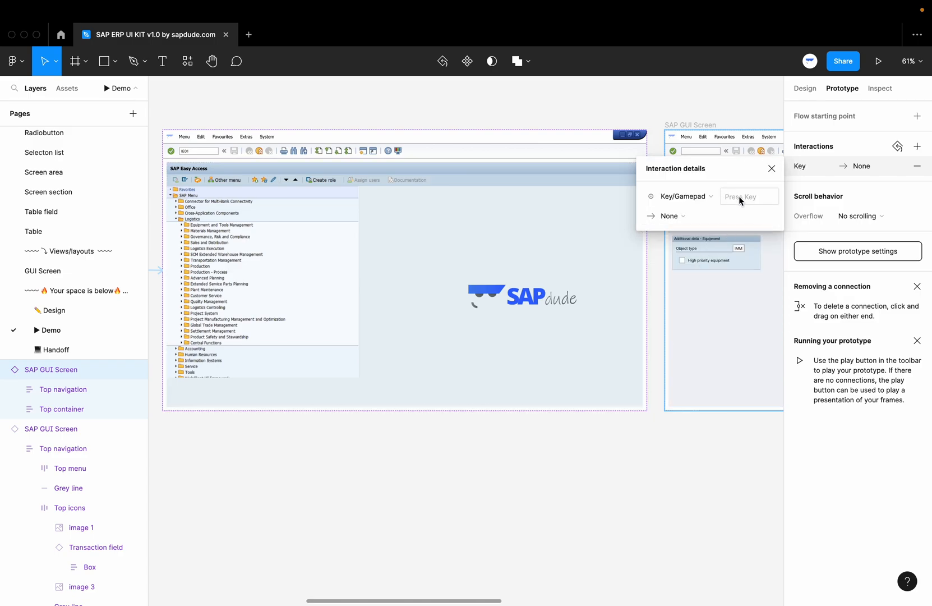
key("Return")
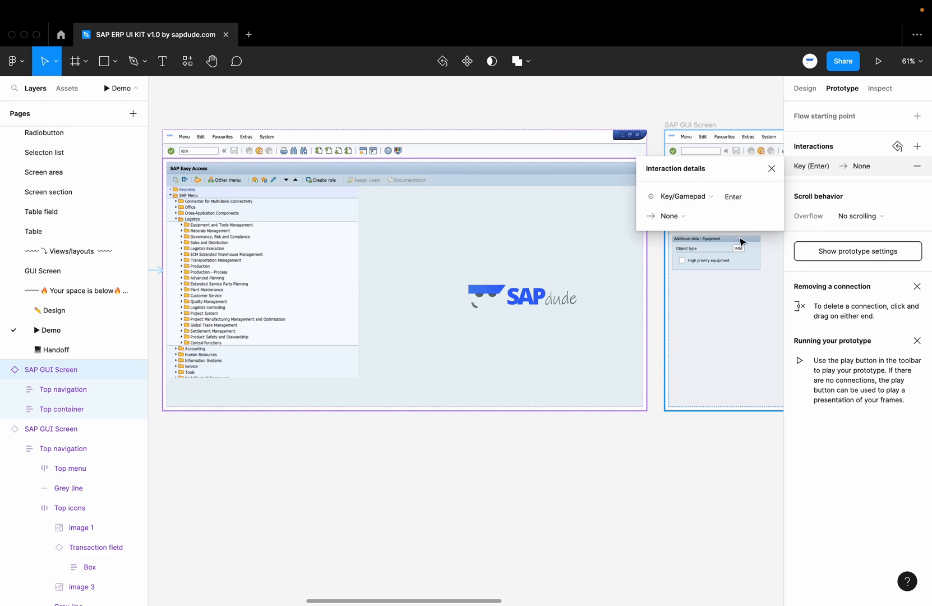
Make the Enter key interaction navigate to the Create Equipment screen without the message box.
scroll(722, 281, "right", 2)
scroll(722, 281, "right", 5)
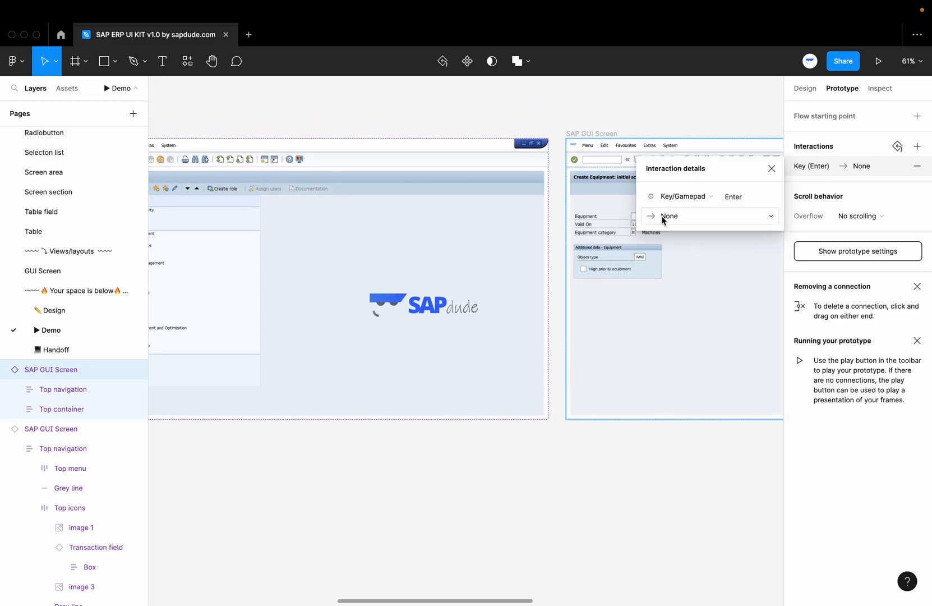
left_click_drag(548, 277, 577, 284)
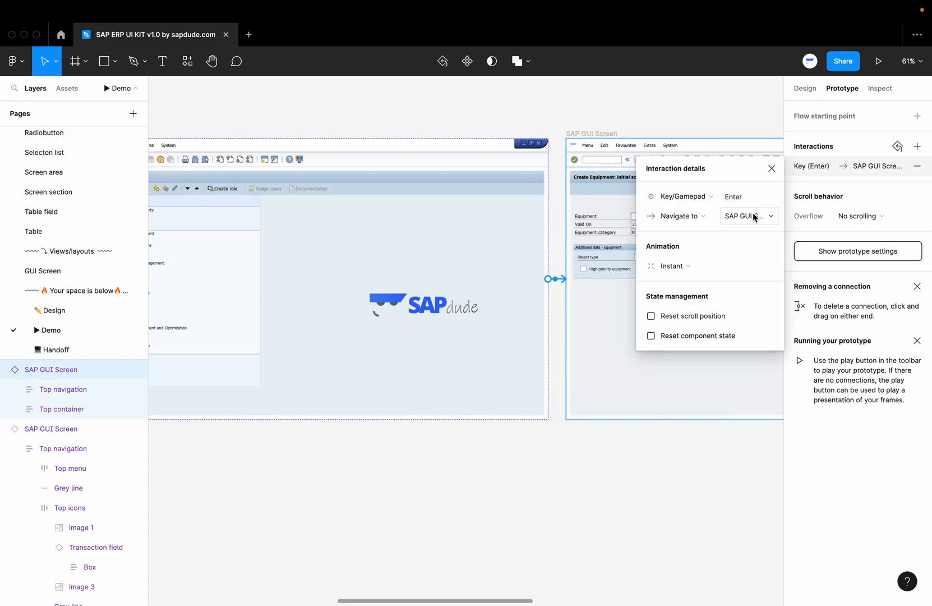
left_click(663, 90)
left_click(658, 110)
Add an on-click connection from the unchecked High priority equipment checkbox to the Create Equipment screen with the checkbox ticked.
scroll(658, 110, "right", 10)
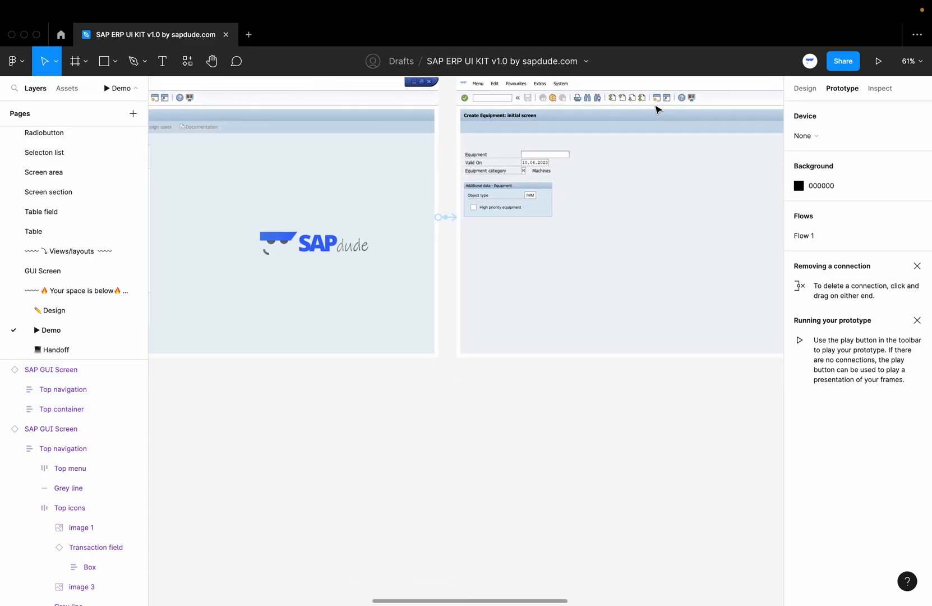
scroll(658, 110, "left", 1)
scroll(656, 111, "right", 1)
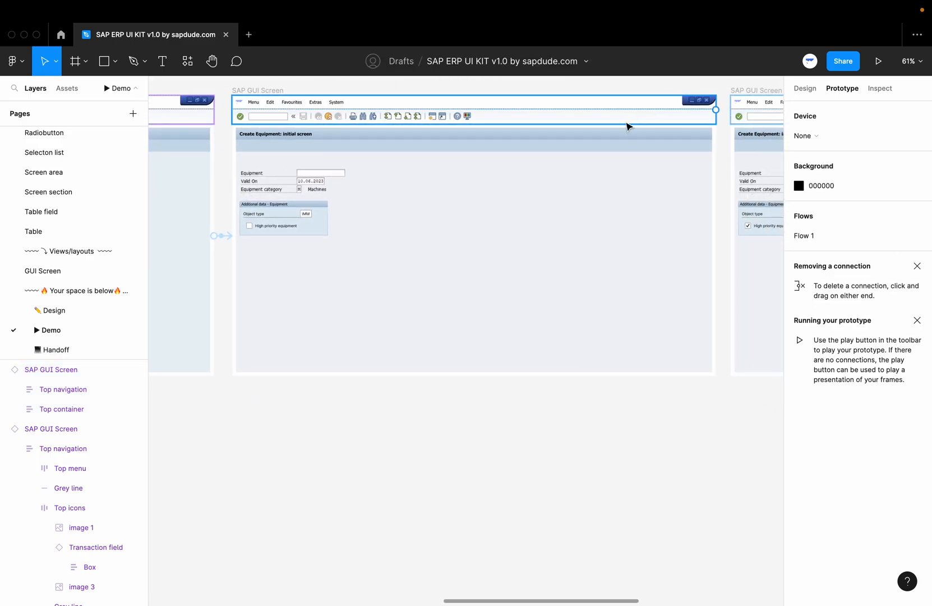
scroll(641, 118, "up", 1)
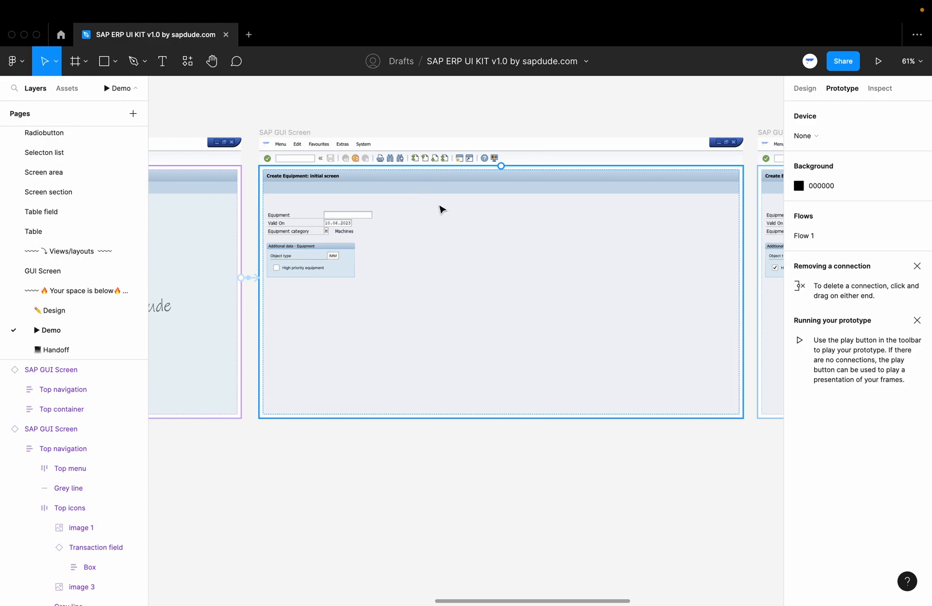
scroll(443, 210, "left", 3)
scroll(443, 211, "down", 1)
scroll(390, 226, "up", 5)
scroll(389, 225, "up", 3)
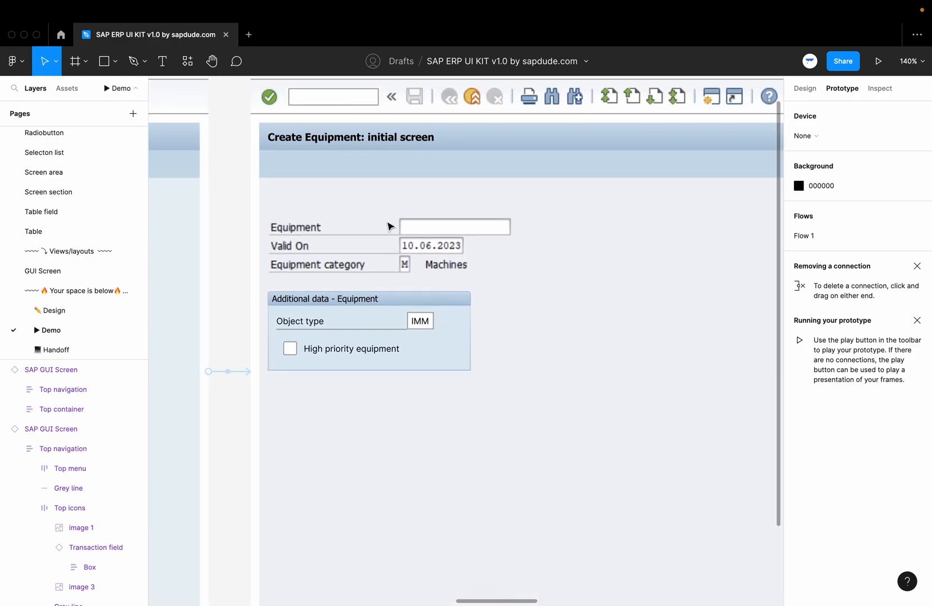
left_click(311, 351)
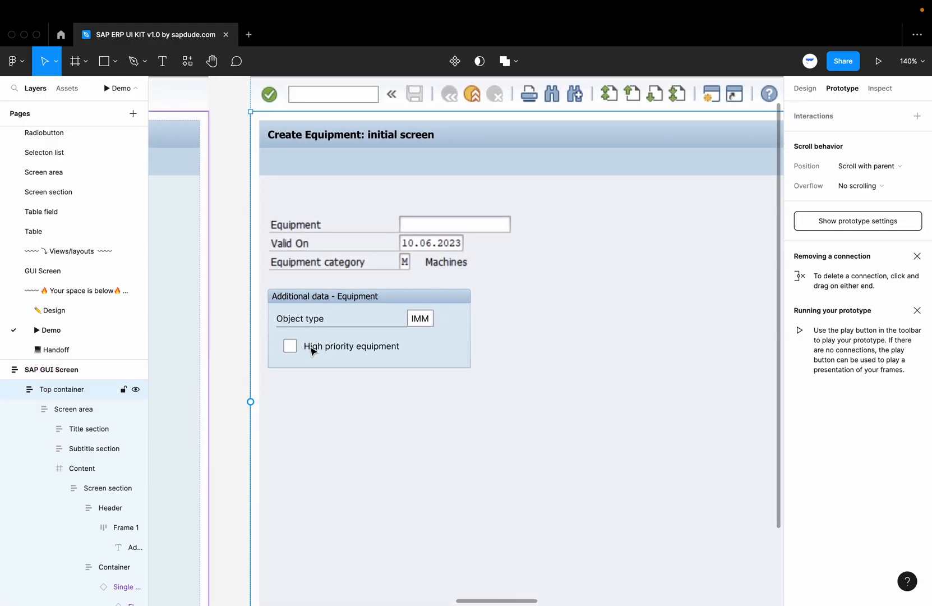
double_click(312, 350)
double_click(312, 351)
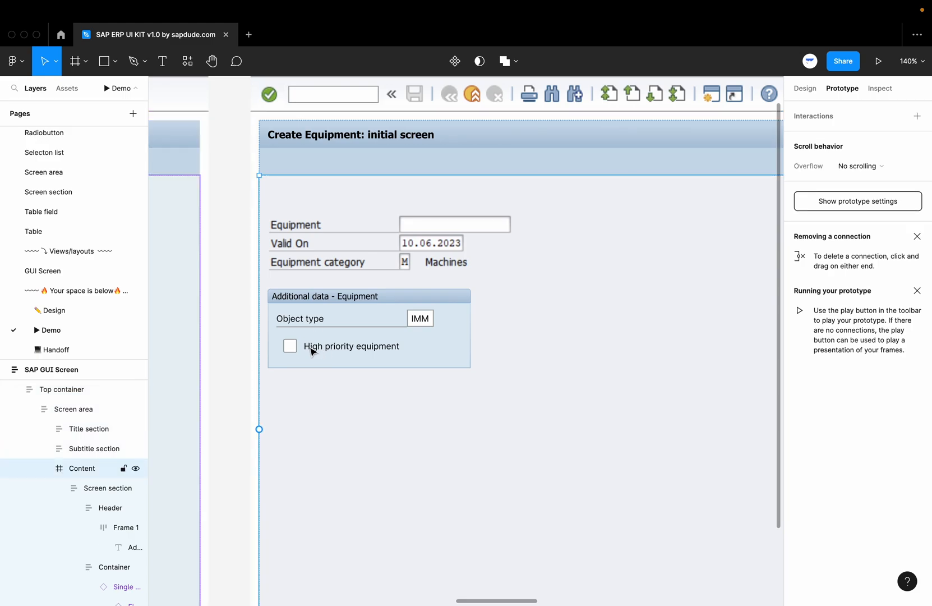
double_click(312, 351)
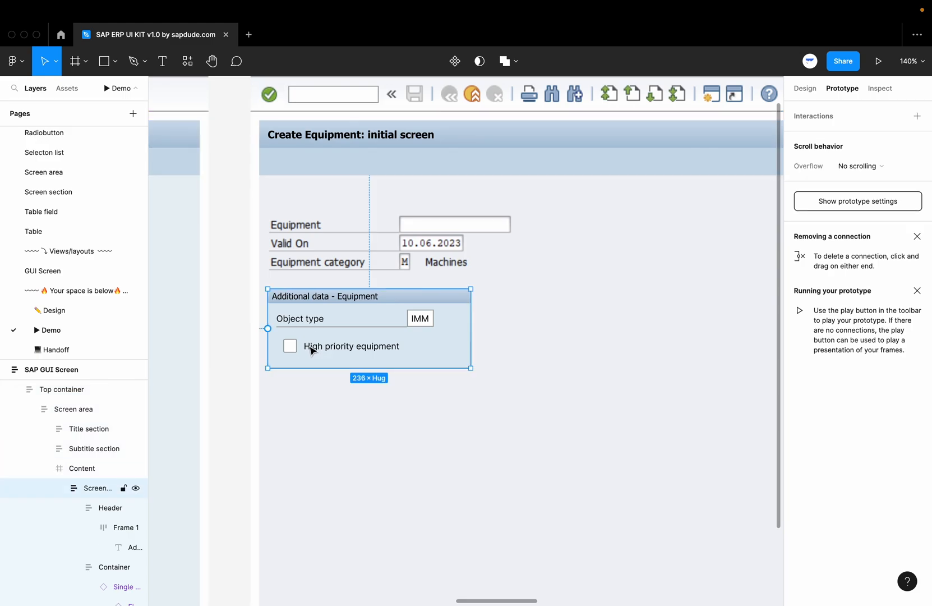
double_click(307, 348)
double_click(302, 346)
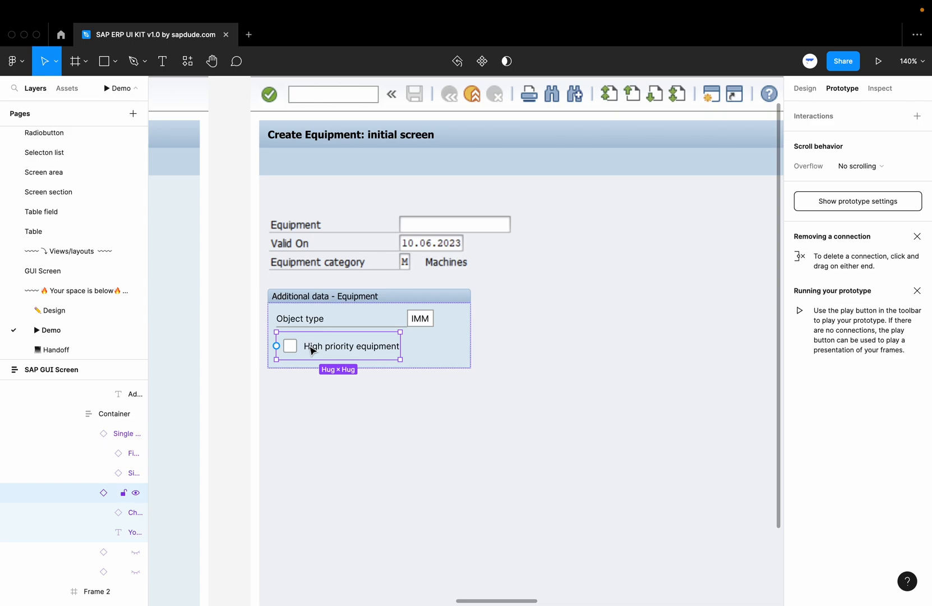
scroll(294, 343, "down", 10)
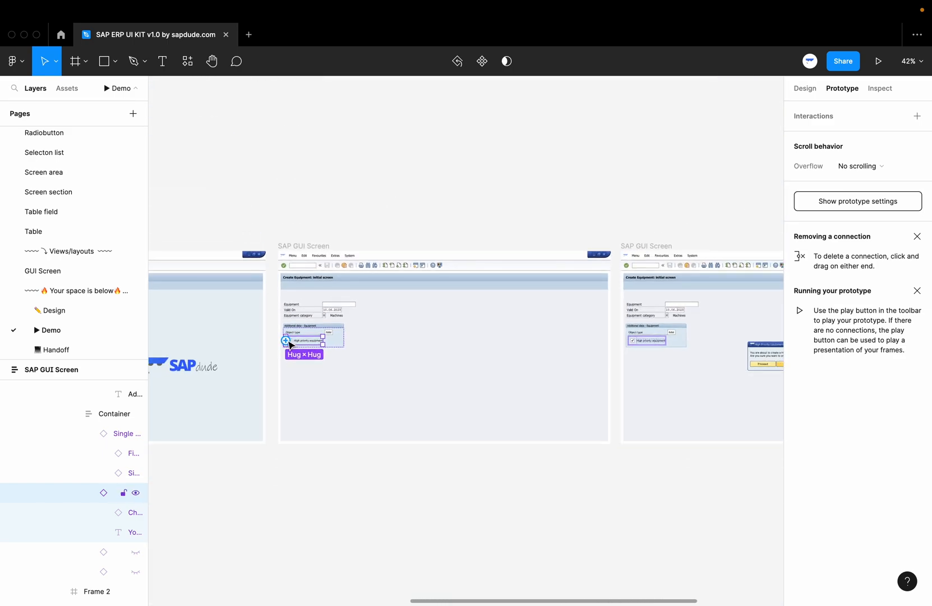
left_click_drag(286, 341, 633, 326)
scroll(568, 187, "right", 3)
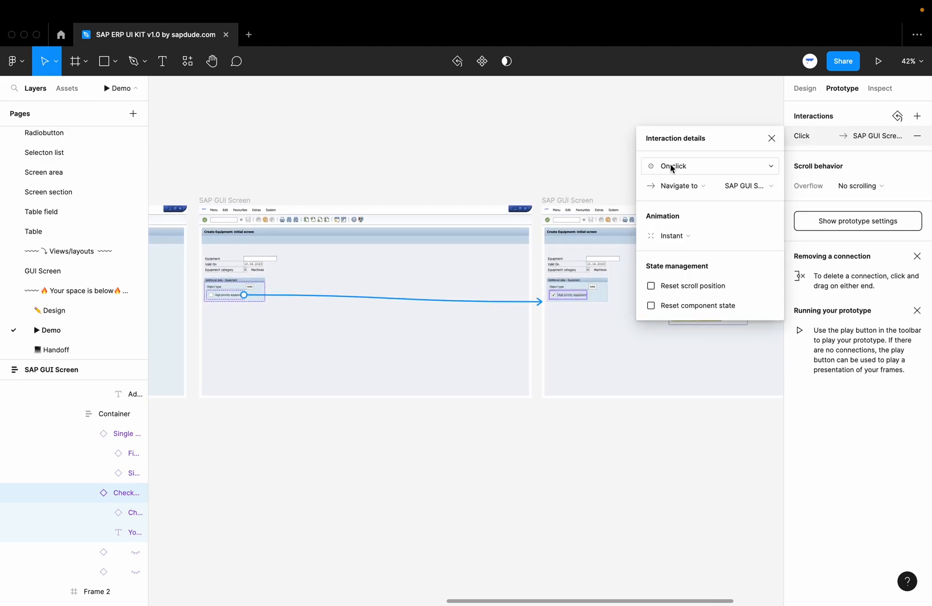
scroll(617, 201, "down", 2)
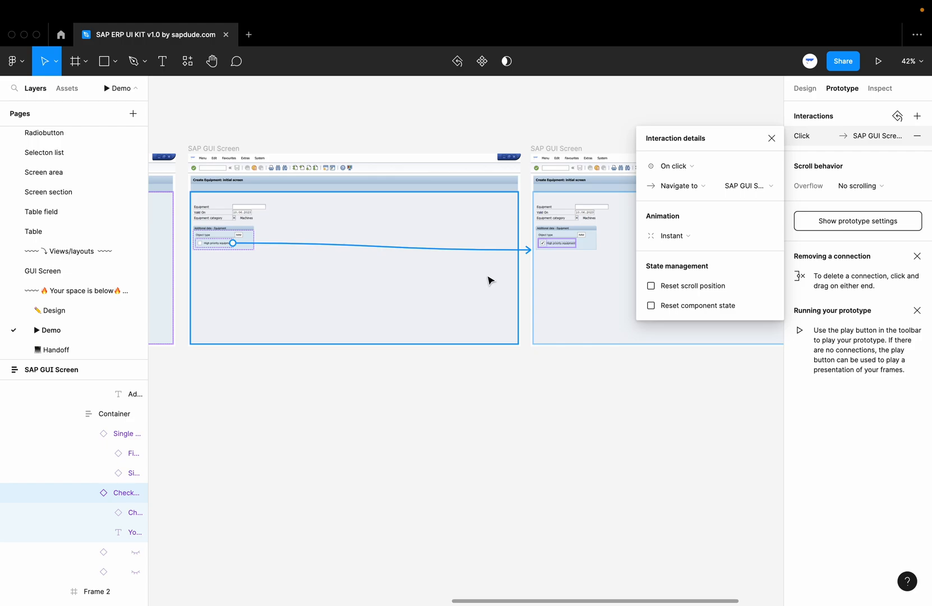
Duplicate the Create Equipment screen that contains the ticked checkbox and the High Priority Equipment message box.
scroll(558, 247, "up", 10)
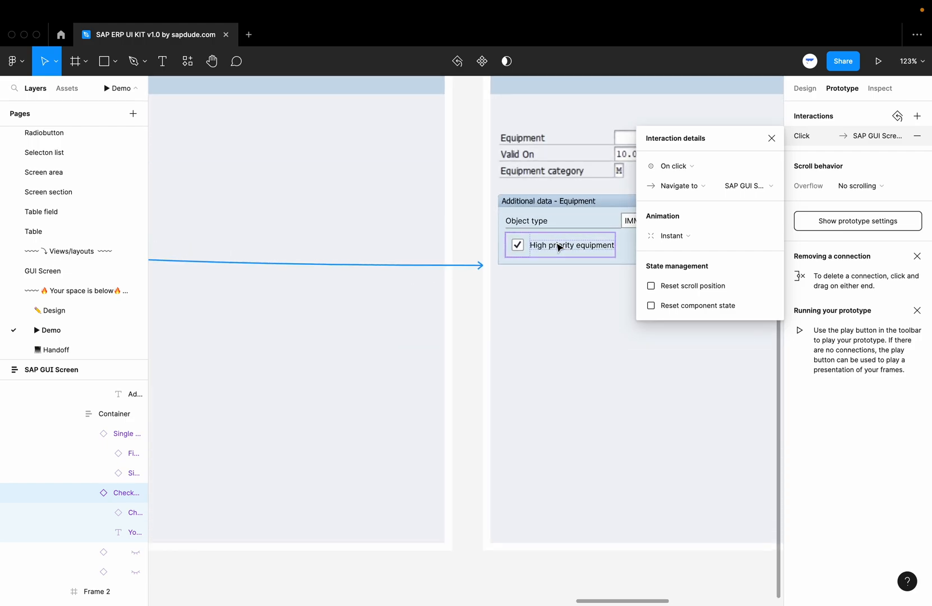
scroll(558, 247, "right", 2)
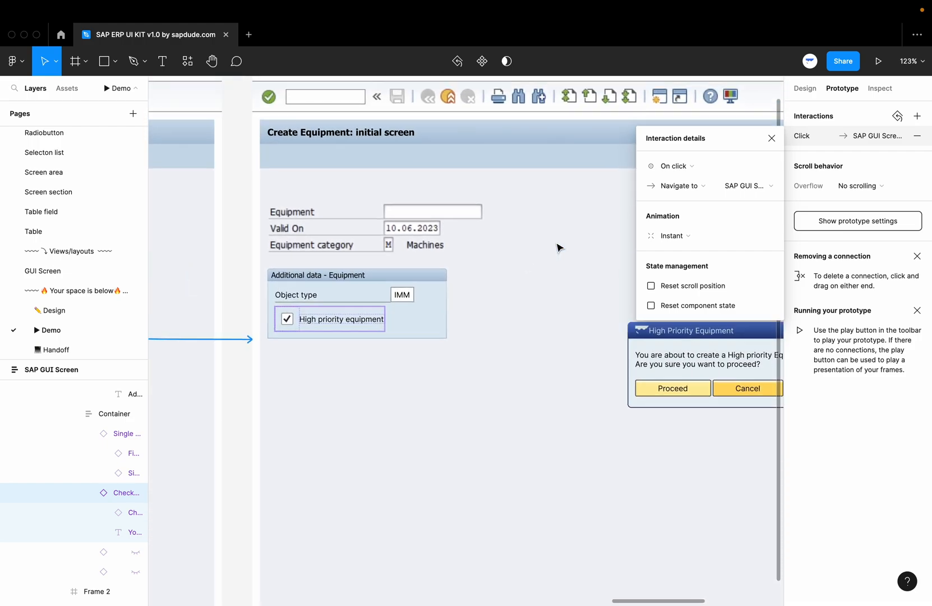
scroll(557, 247, "down", 5)
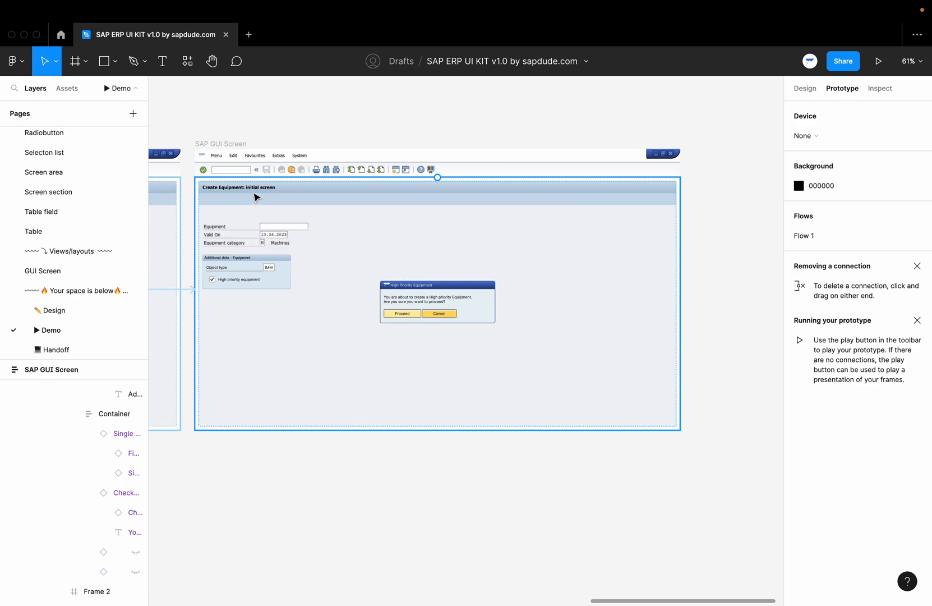
left_click(231, 145)
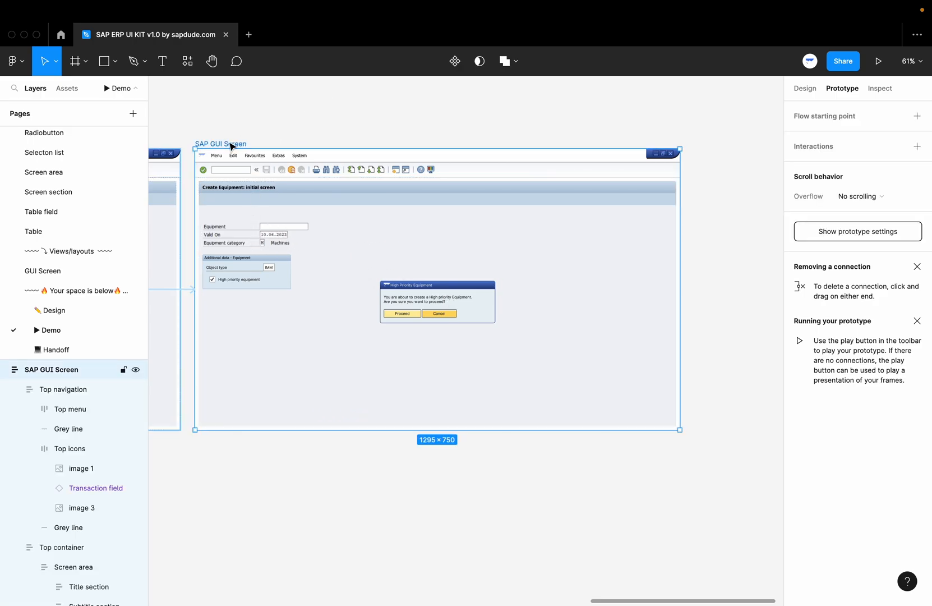
key("super+d")
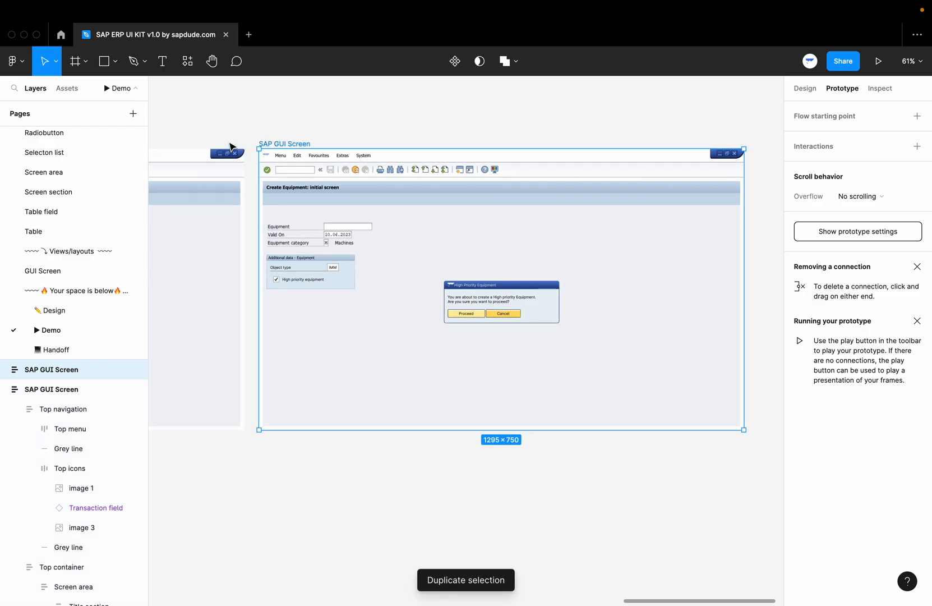
Delete the High Priority Equipment message box from the original Create Equipment screen, keeping it on the copy.
scroll(231, 147, "left", 7)
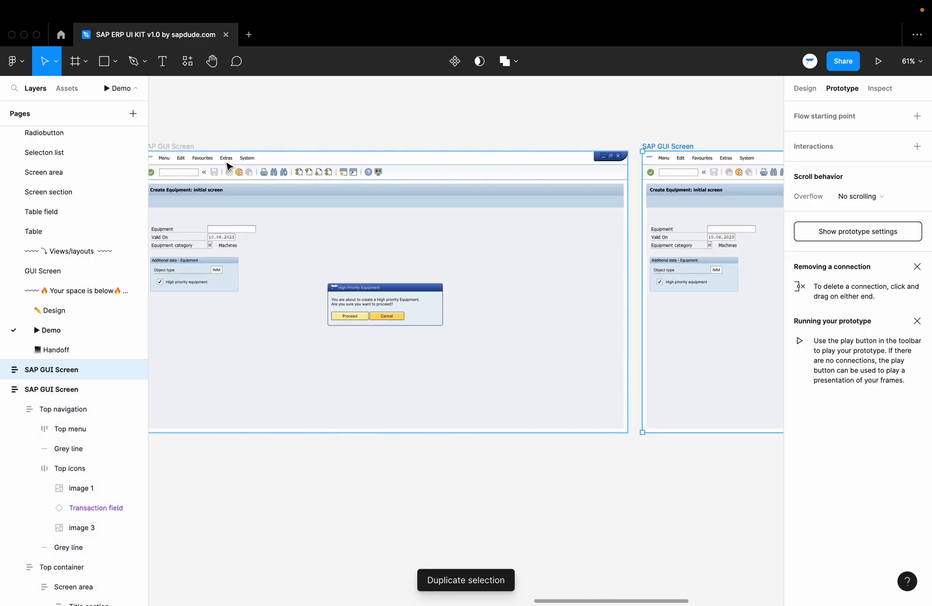
left_click(398, 294)
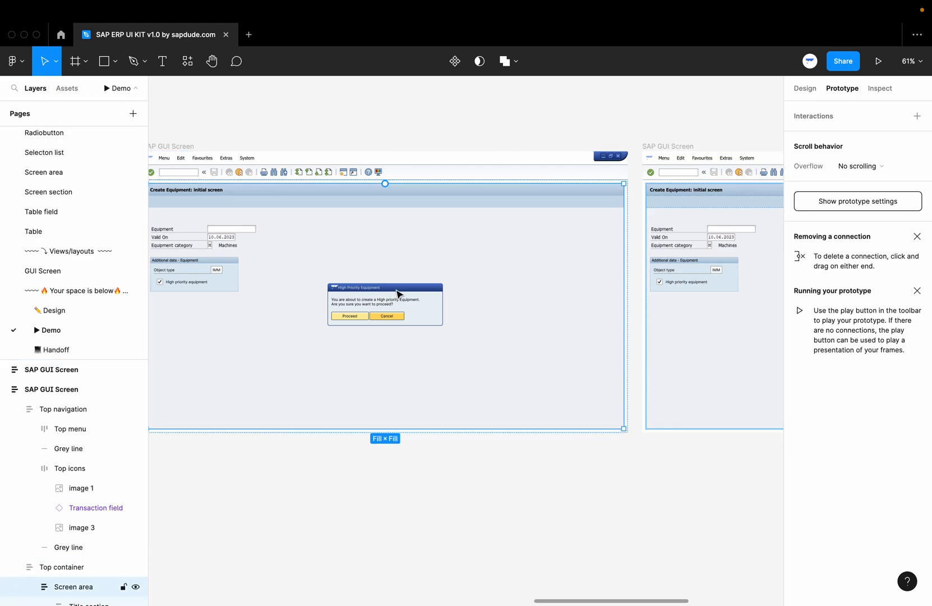
double_click(397, 293)
key("Delete")
scroll(397, 294, "down", 5)
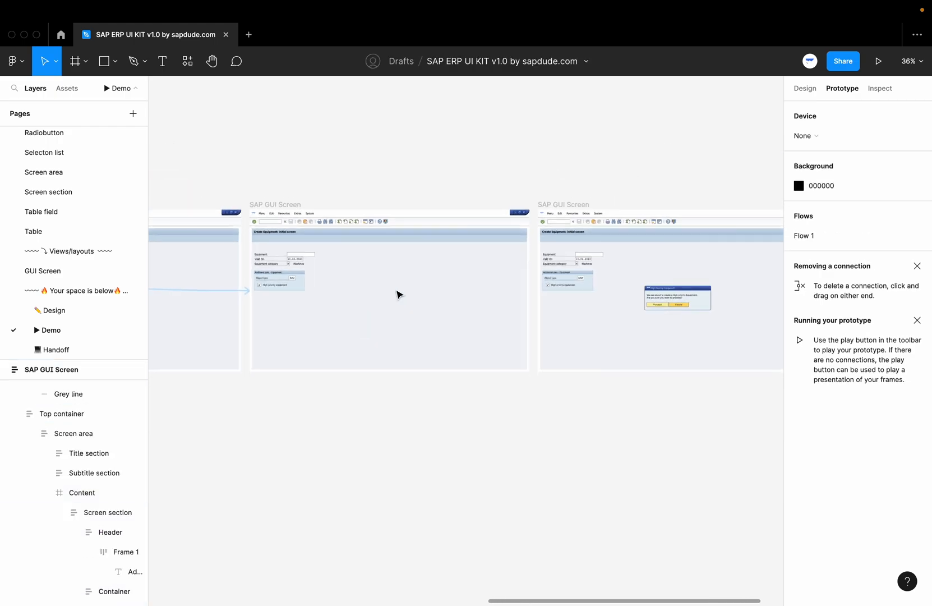
Connect the ticked-checkbox screen to the message box screen with a Key/Gamepad trigger set to Enter, and close the interaction details.
scroll(397, 293, "up", 4)
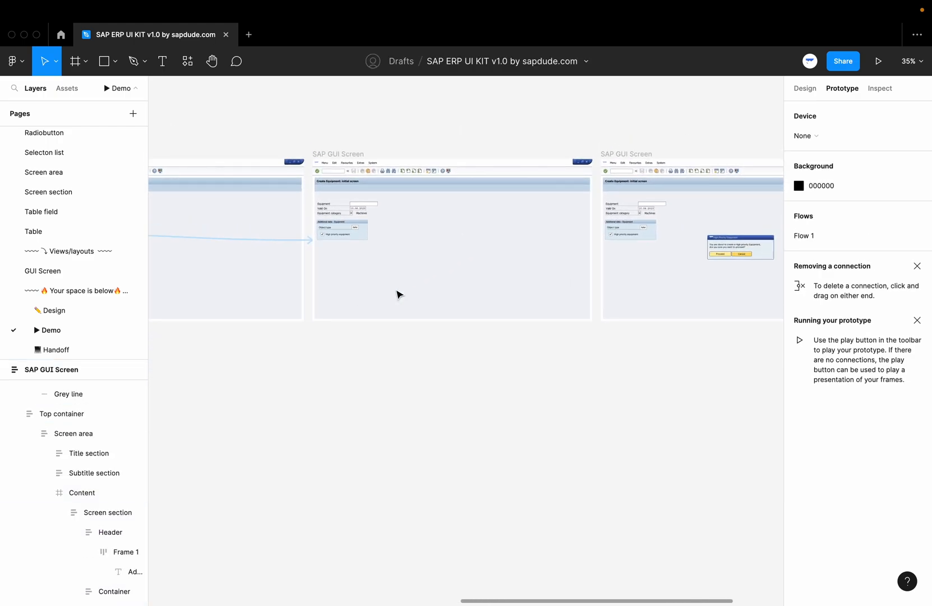
scroll(397, 293, "left", 3)
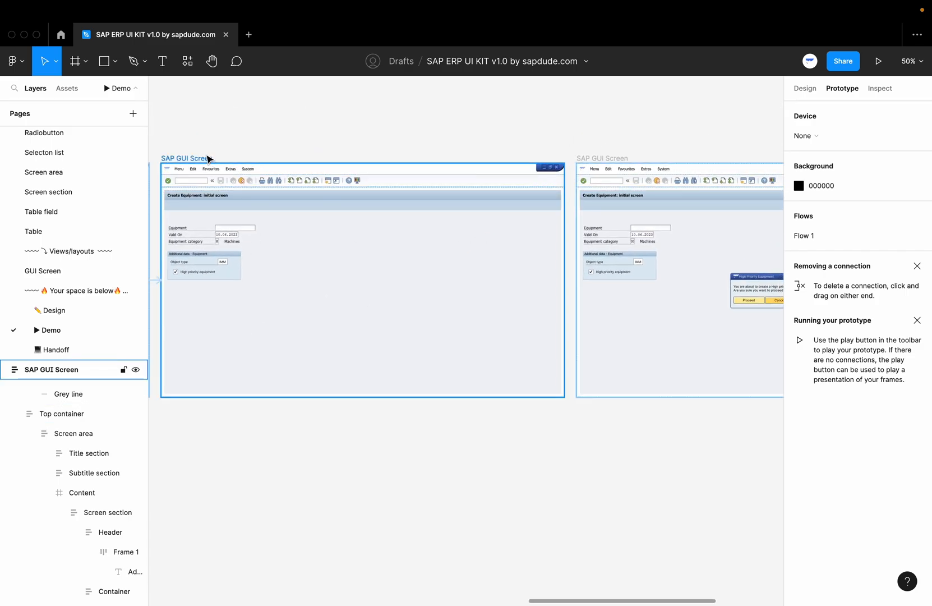
left_click(208, 159)
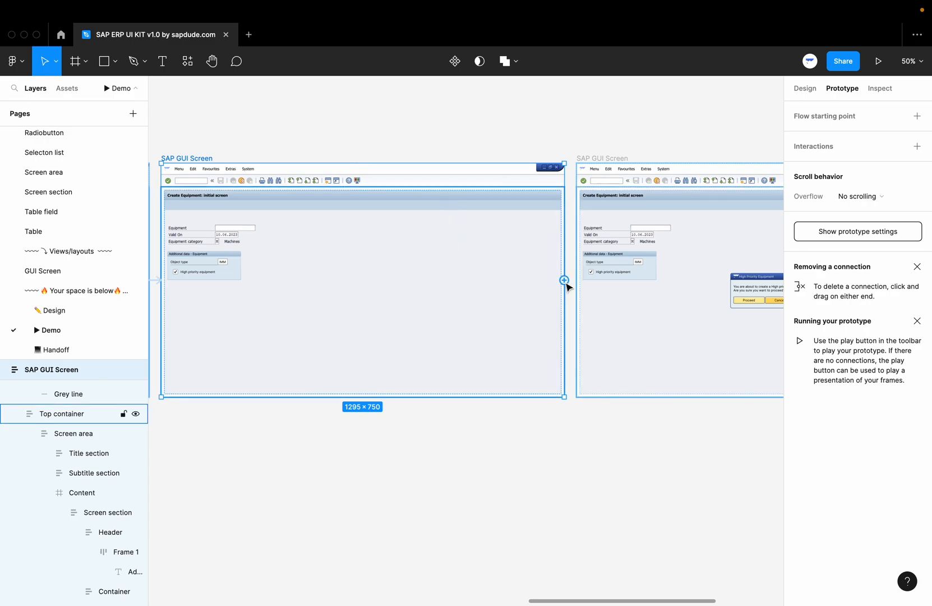
left_click_drag(564, 280, 595, 285)
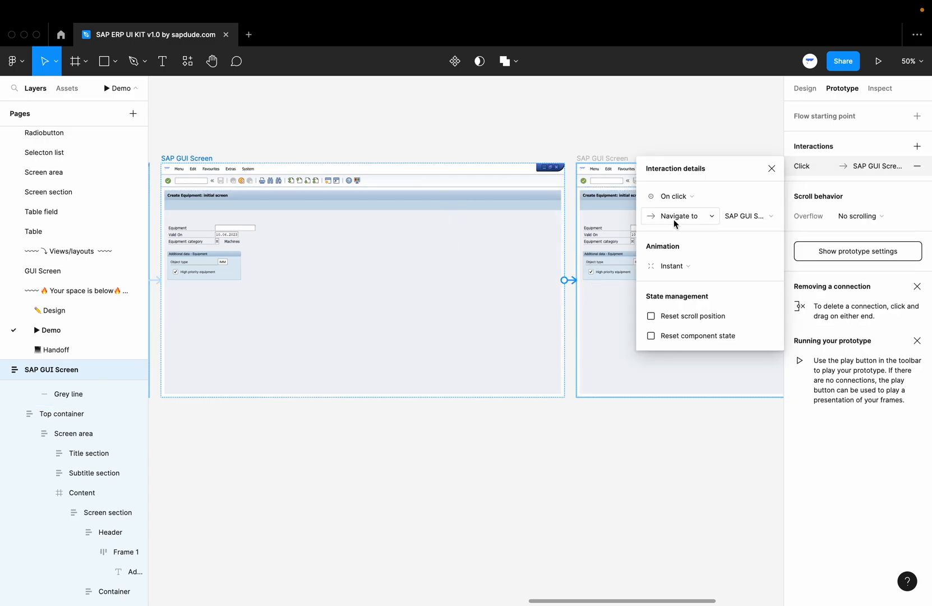
left_click(771, 197)
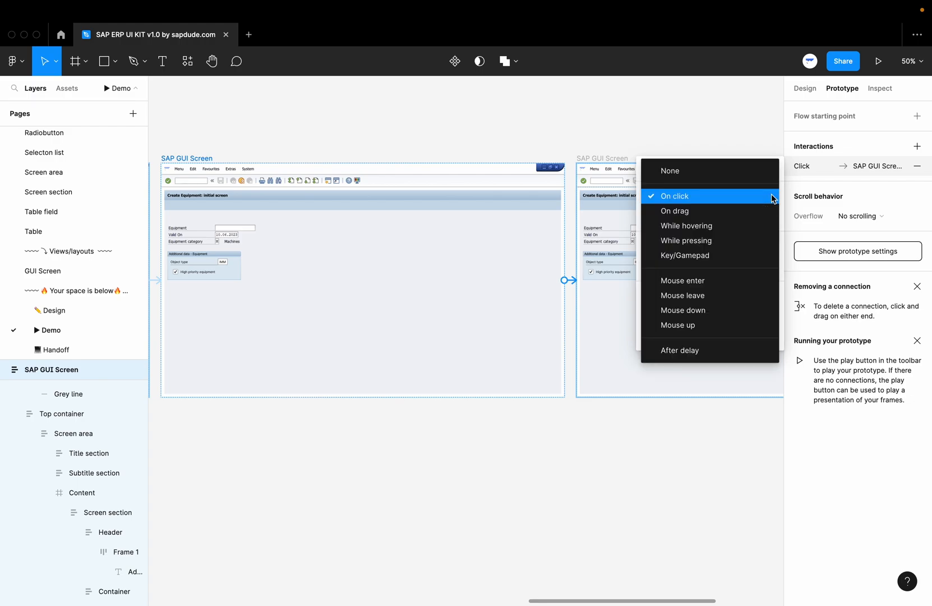
left_click(694, 259)
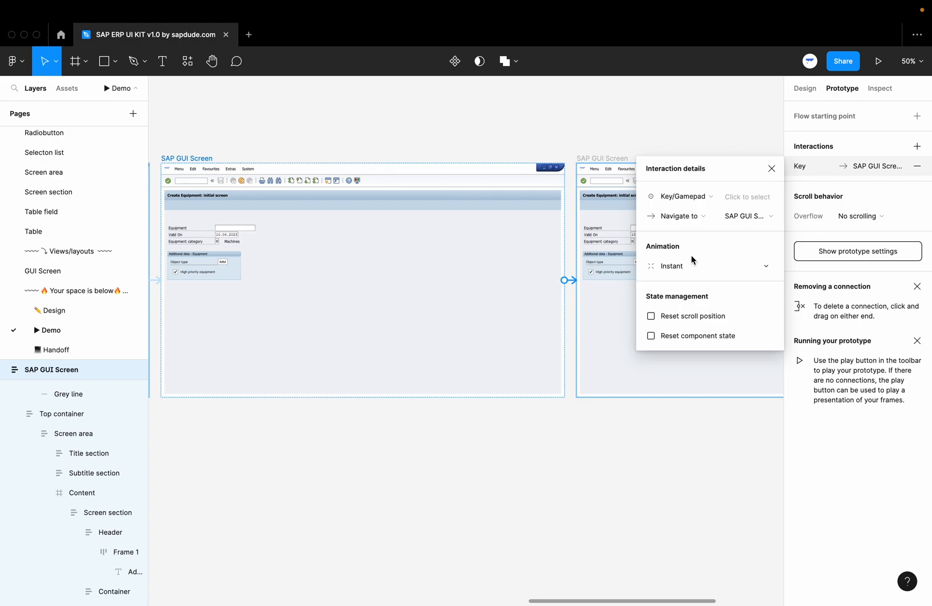
key("Return")
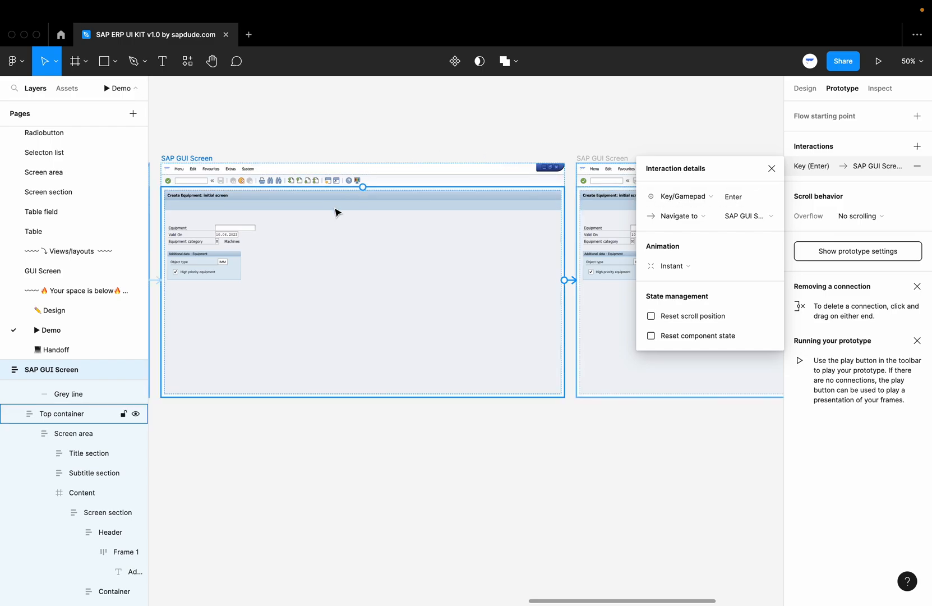
scroll(191, 256, "up", 4)
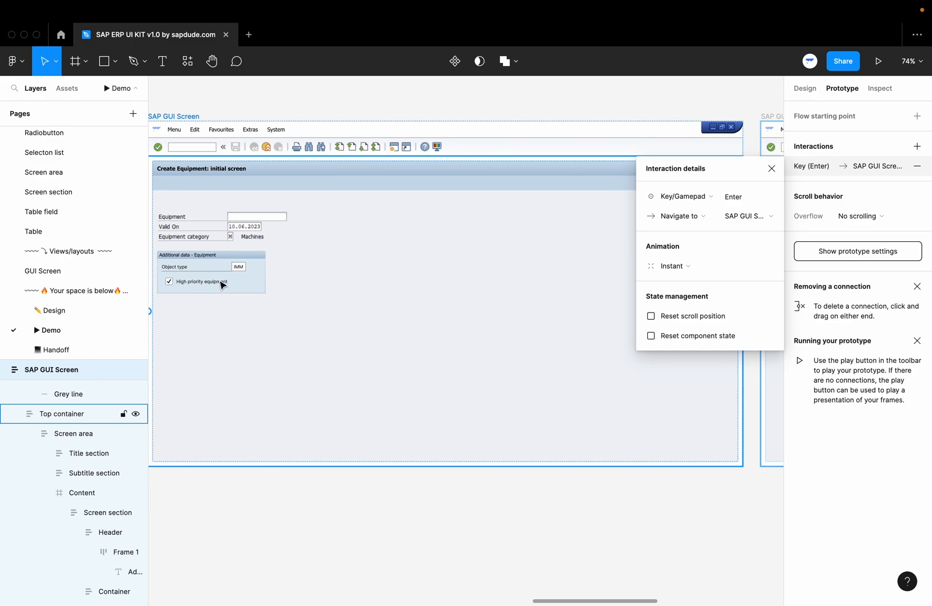
scroll(223, 283, "right", 5)
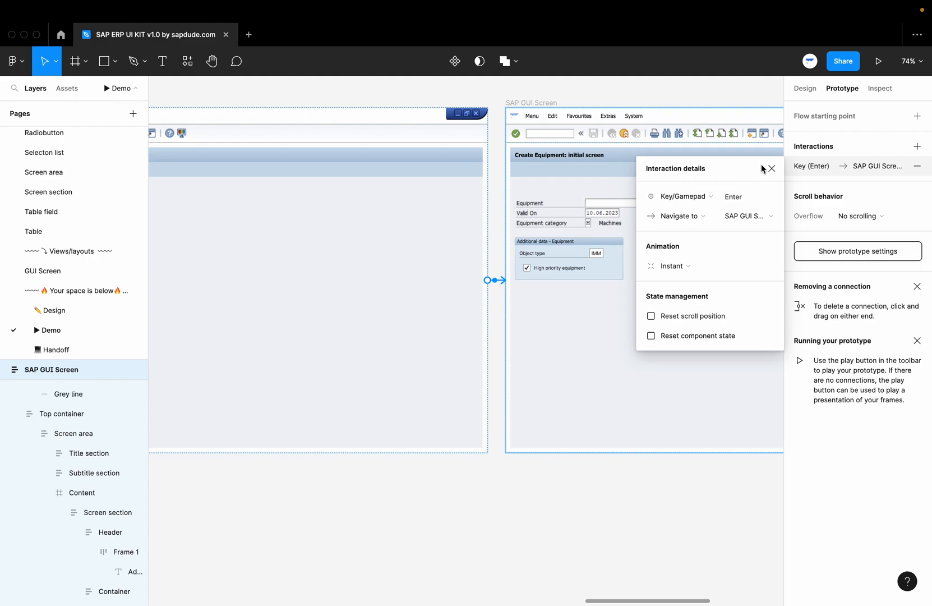
left_click(772, 168)
Add an on-click connection from the Cancel button in the High Priority Equipment message box to the first SAP Easy Access screen.
scroll(634, 258, "right", 5)
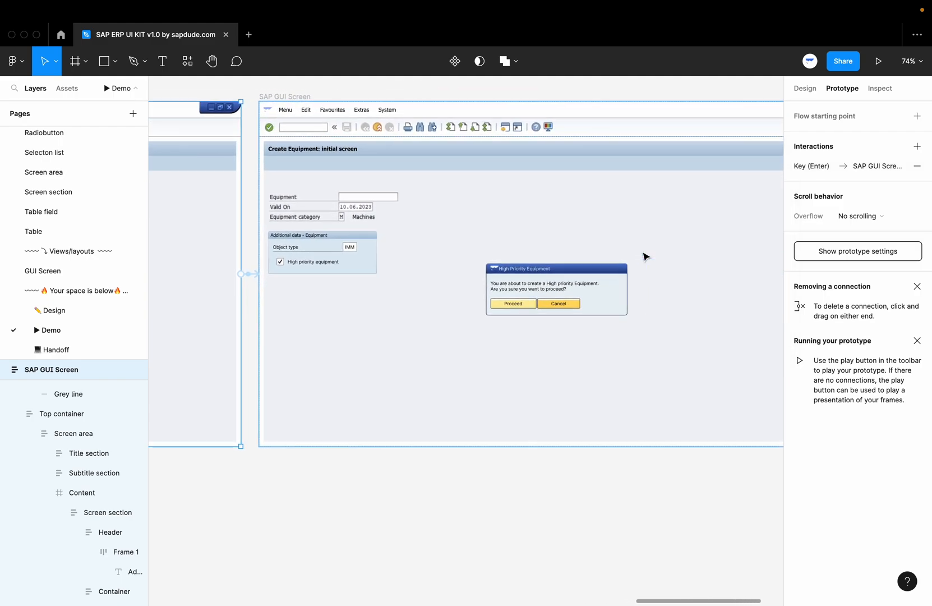
scroll(645, 256, "right", 3)
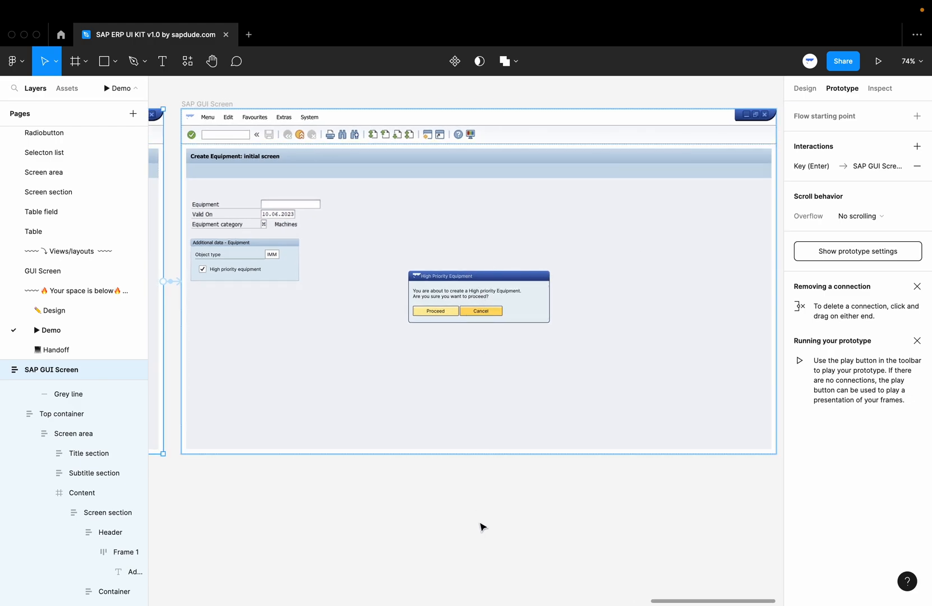
left_click(496, 516)
scroll(478, 288, "up", 1)
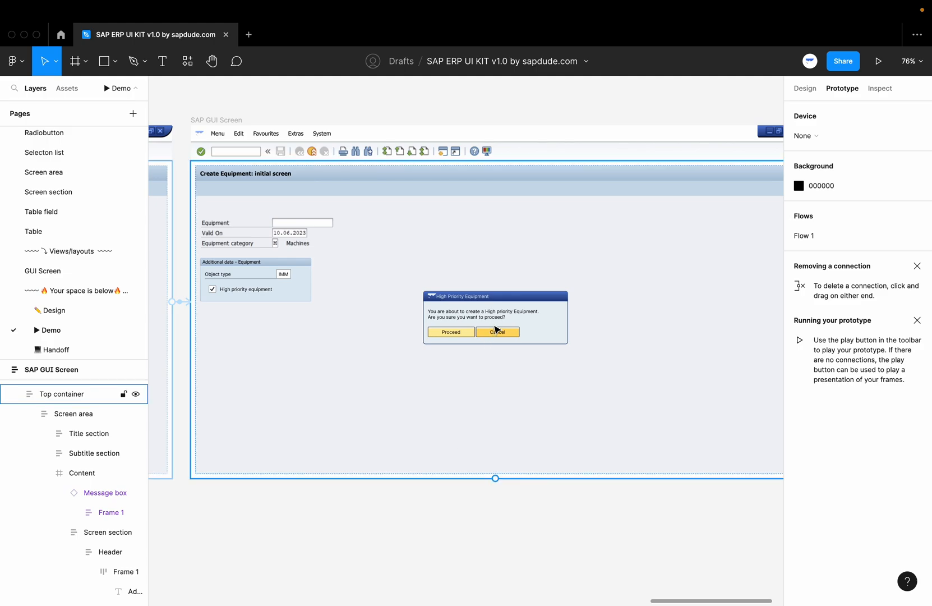
scroll(516, 331, "up", 5)
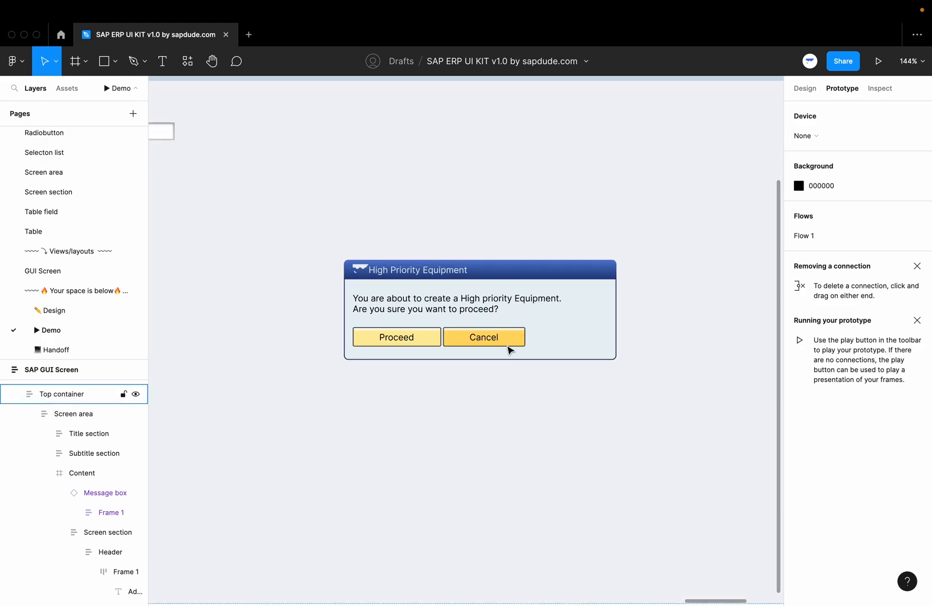
double_click(509, 338)
double_click(508, 339)
double_click(509, 339)
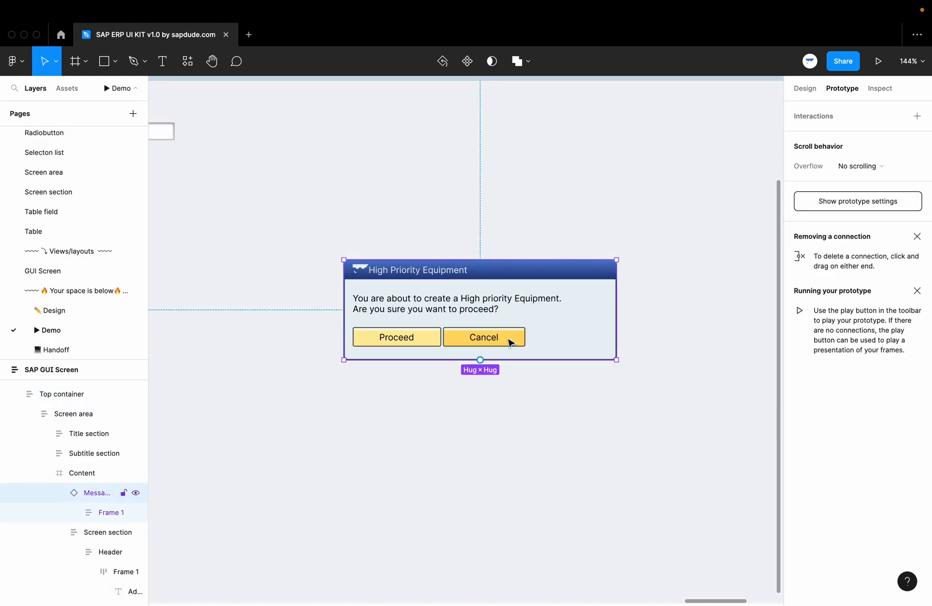
double_click(509, 339)
double_click(509, 341)
double_click(509, 341)
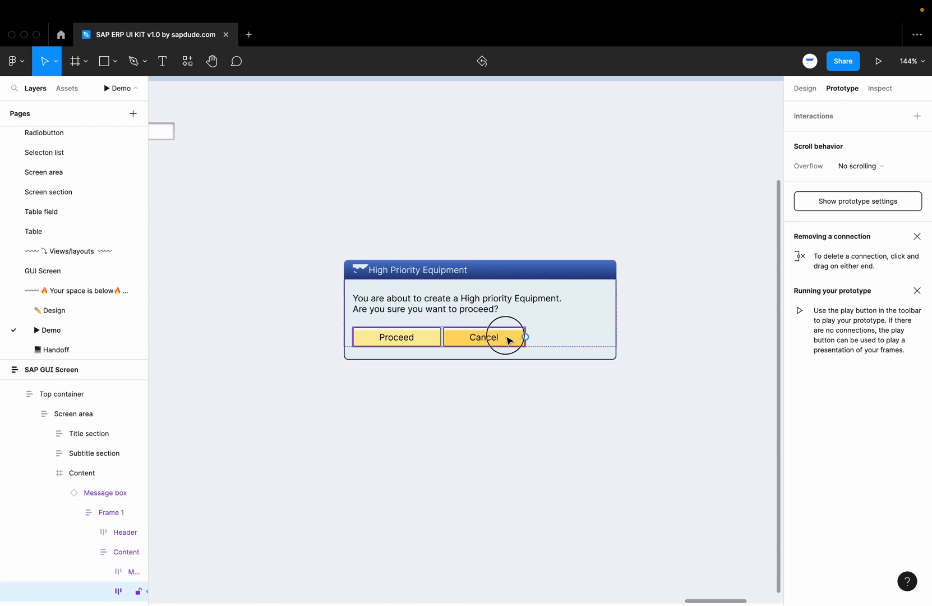
double_click(508, 340)
scroll(508, 339, "down", 5)
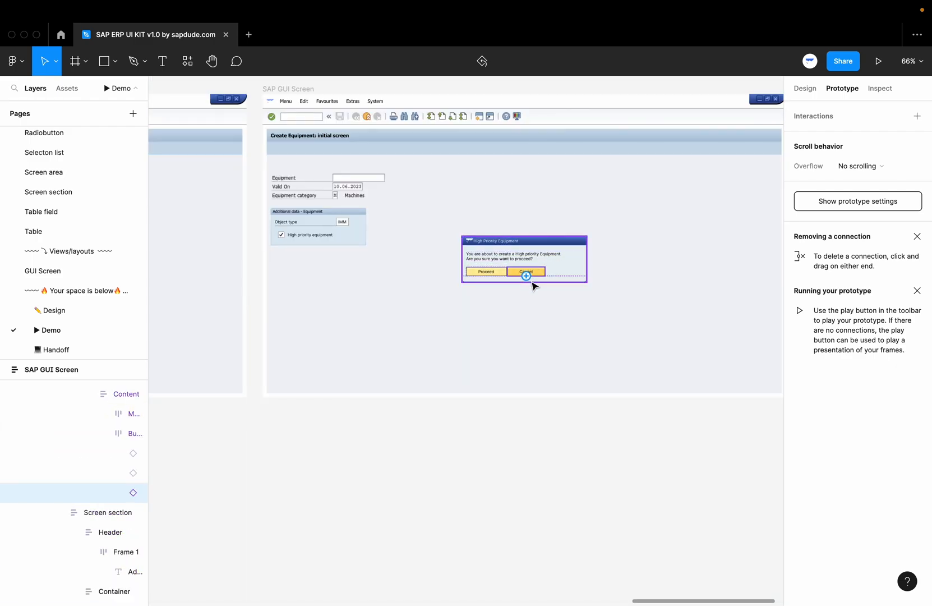
scroll(533, 283, "down", 3)
scroll(533, 286, "down", 2)
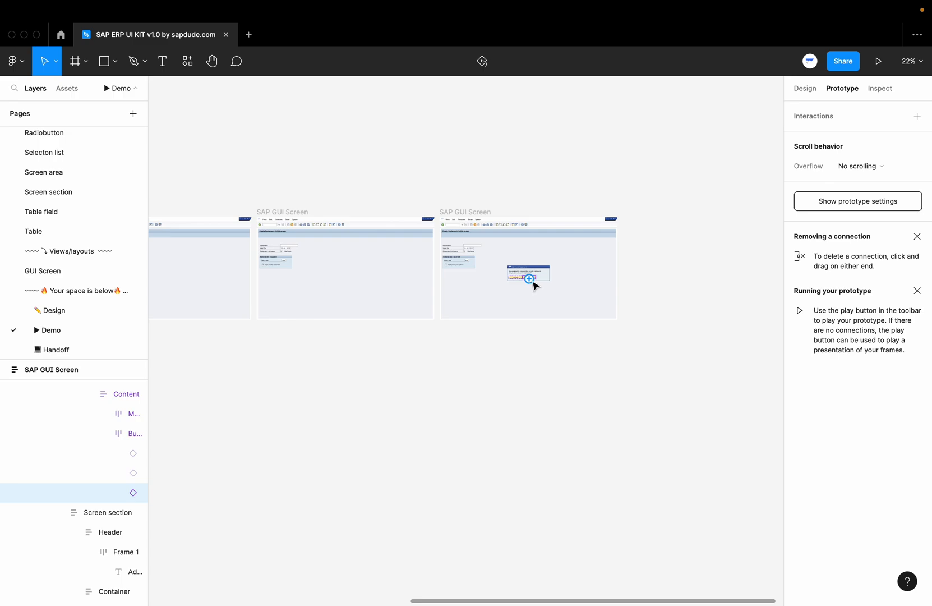
scroll(533, 286, "left", 5)
scroll(533, 286, "down", 2)
scroll(533, 286, "down", 2)
scroll(639, 272, "up", 3)
scroll(638, 273, "left", 2)
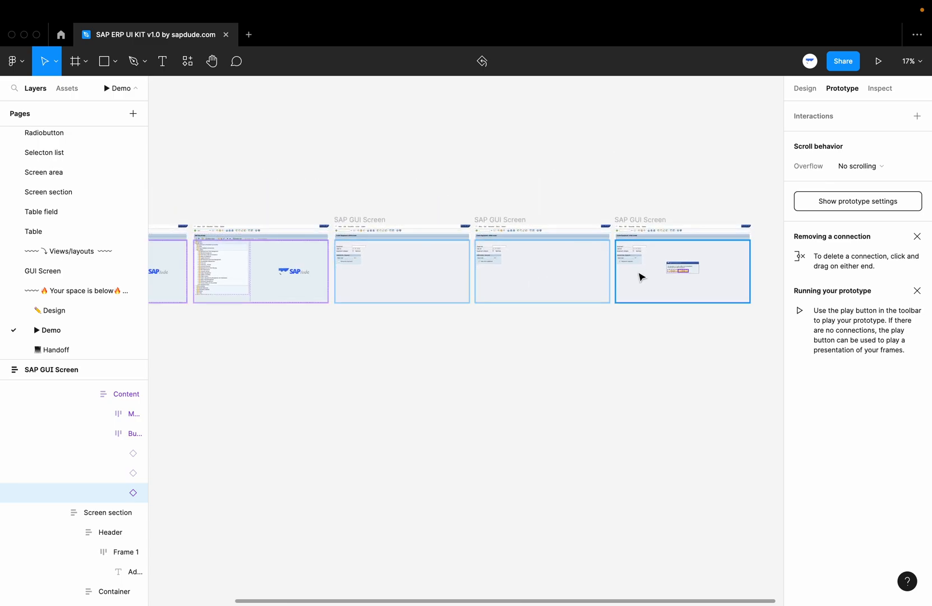
scroll(685, 275, "down", 2)
scroll(686, 275, "left", 3)
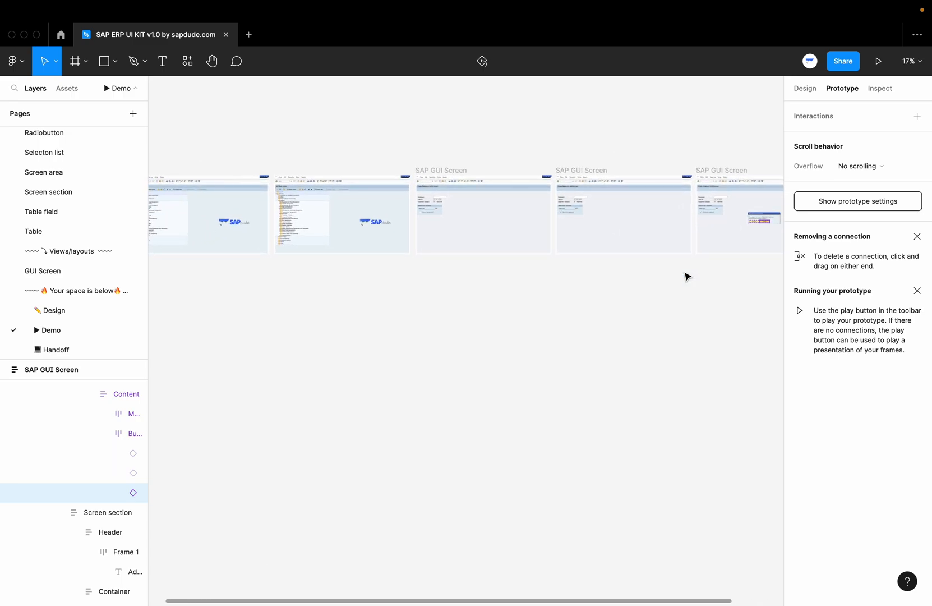
scroll(687, 275, "up", 1)
scroll(776, 236, "up", 5)
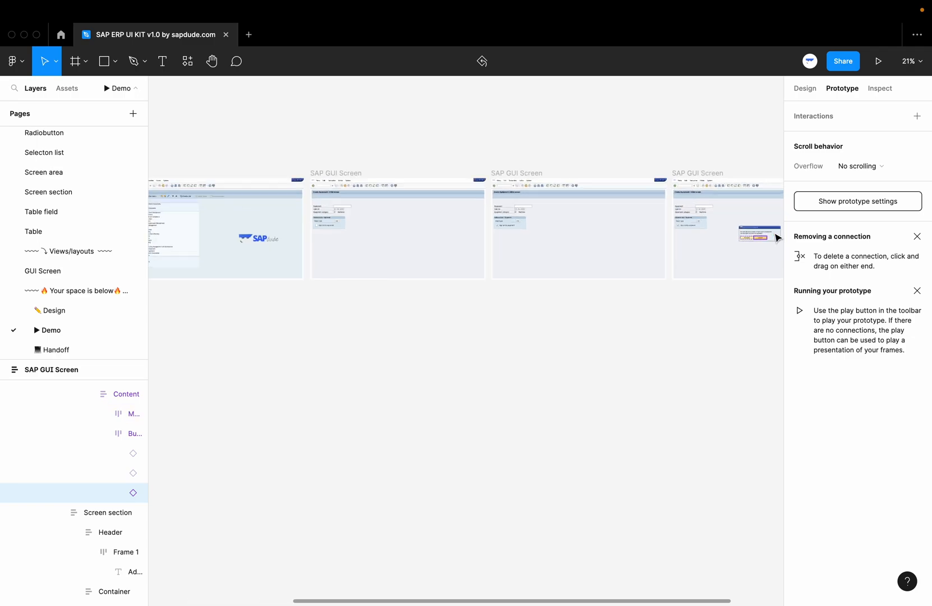
scroll(770, 244, "up", 5)
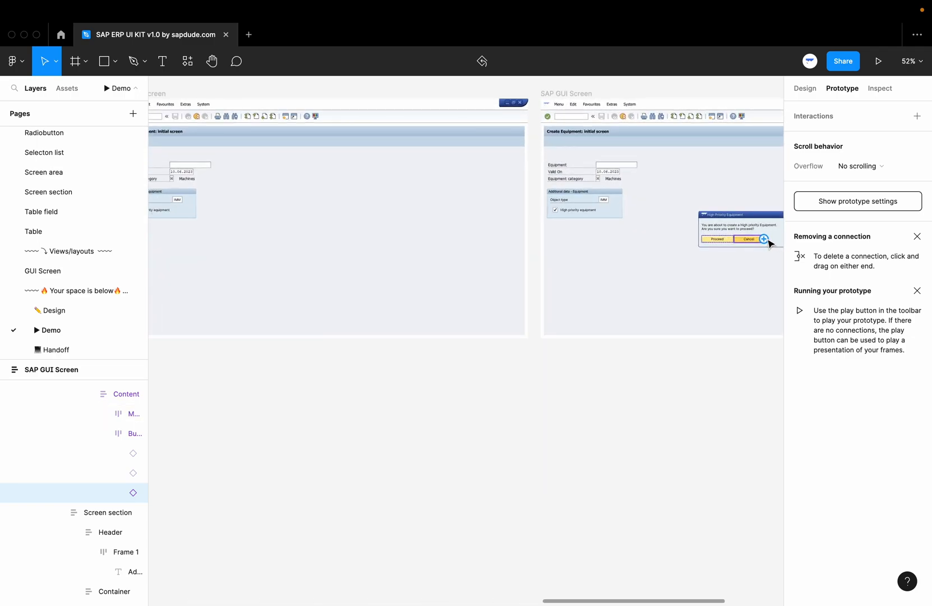
left_click_drag(764, 239, 253, 285)
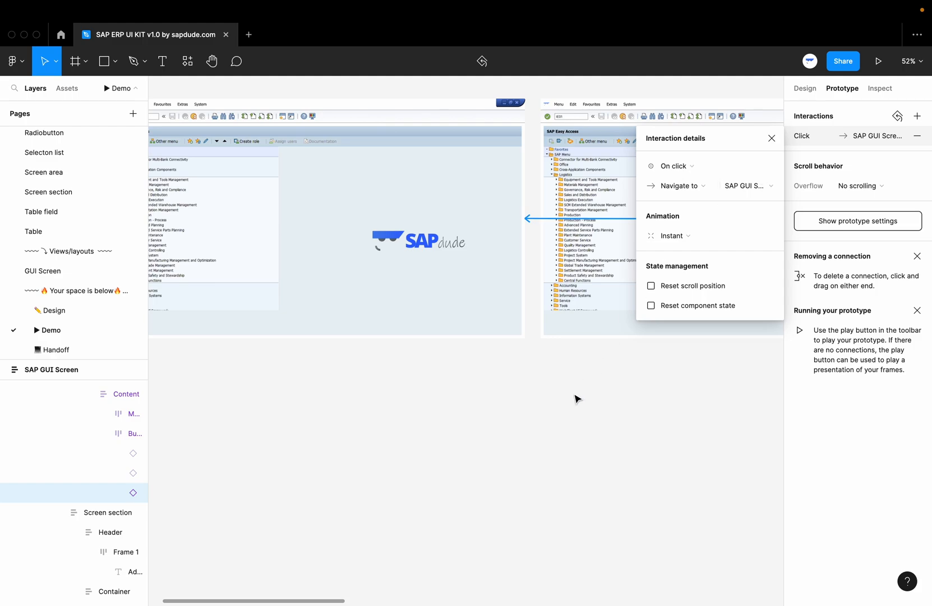
left_click(577, 398)
Play the prototype from the SAP Easy Access screen through IE01 and the Create Equipment screens, choosing Cancel in the message box.
scroll(577, 397, "down", 5)
scroll(576, 397, "left", 3)
scroll(577, 397, "down", 1)
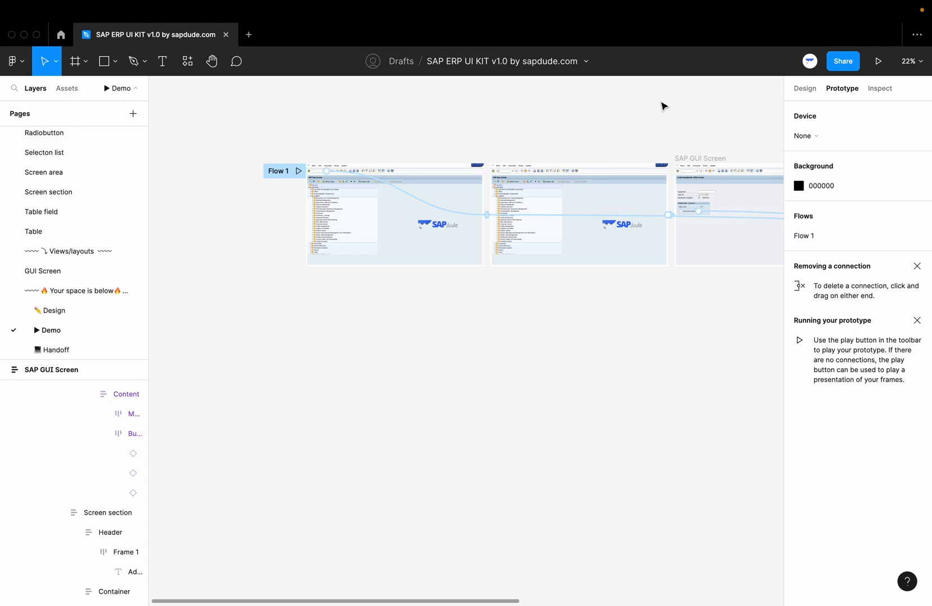
left_click(879, 62)
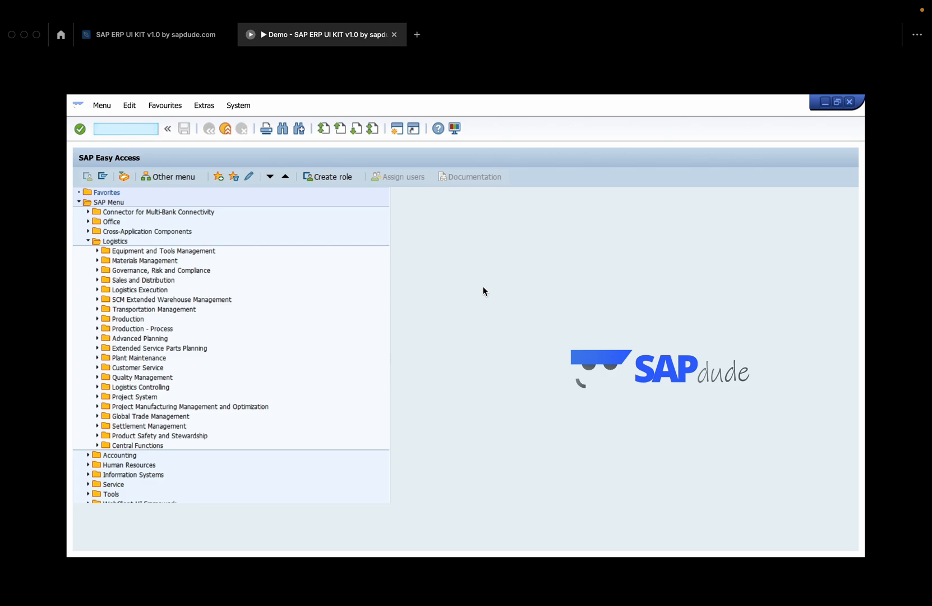
left_click(133, 130)
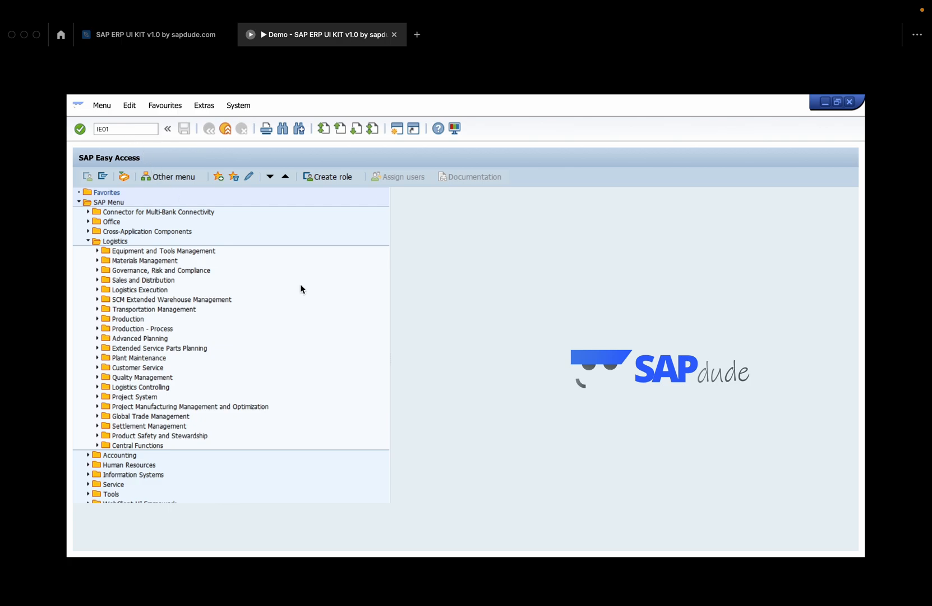
key("Return")
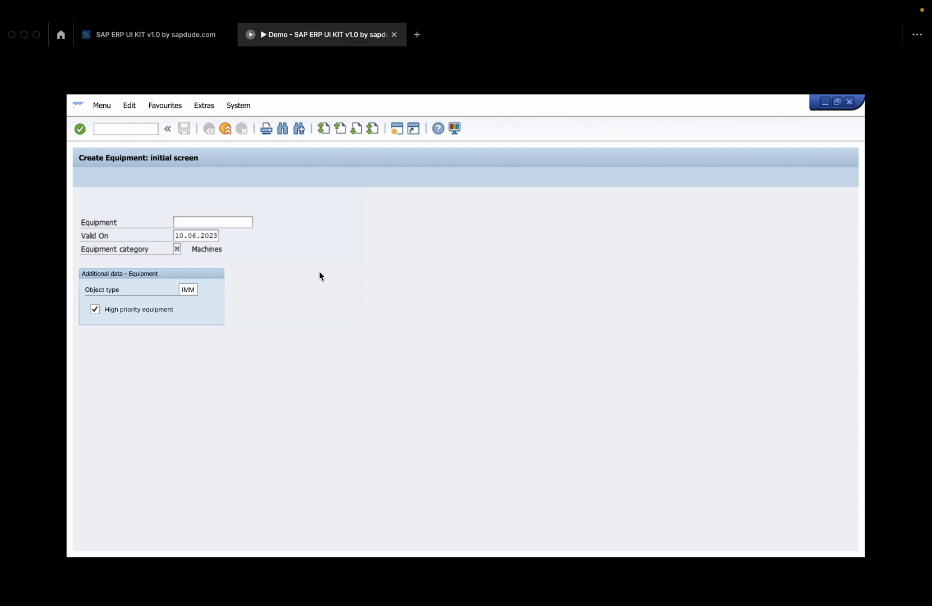
key("Return")
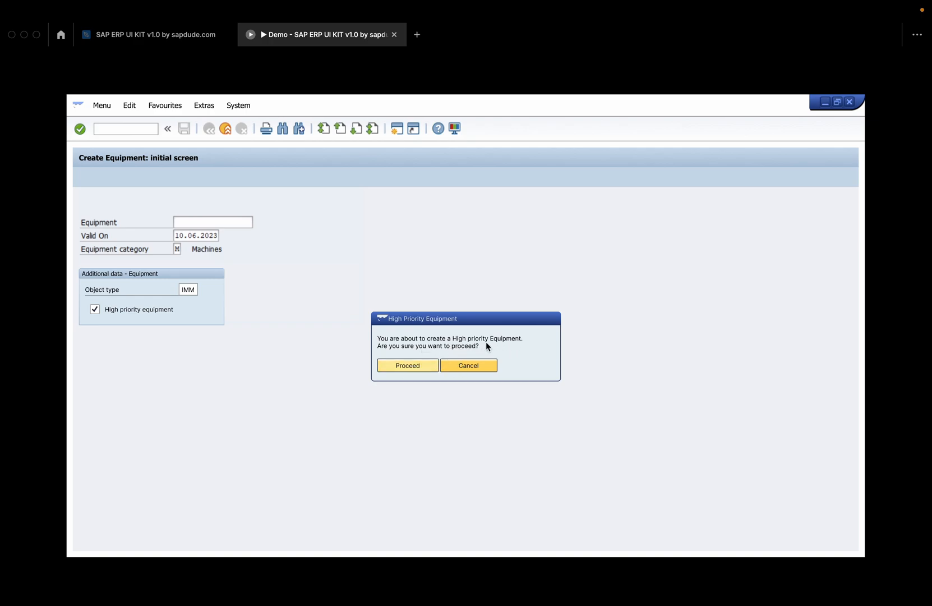
left_click(486, 366)
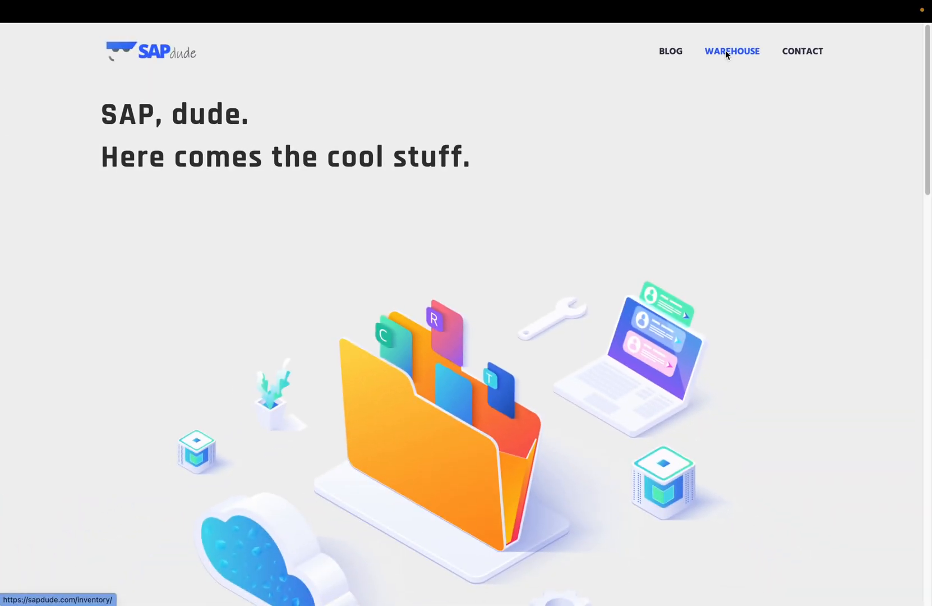
Switch to the sapdude.com website, browse the resources in its Warehouse inventory, and return to the home page.
left_click(725, 51)
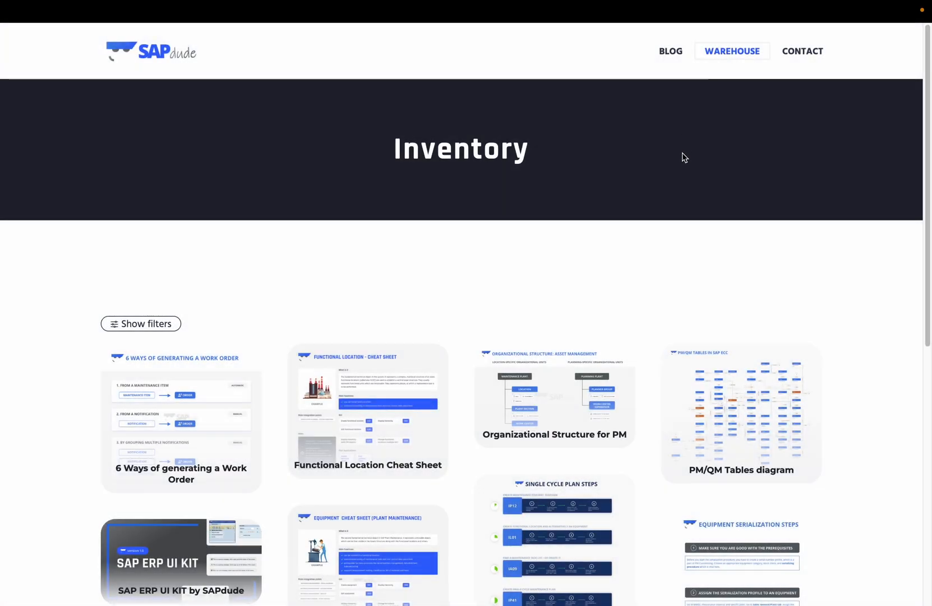
scroll(683, 180, "down", 3)
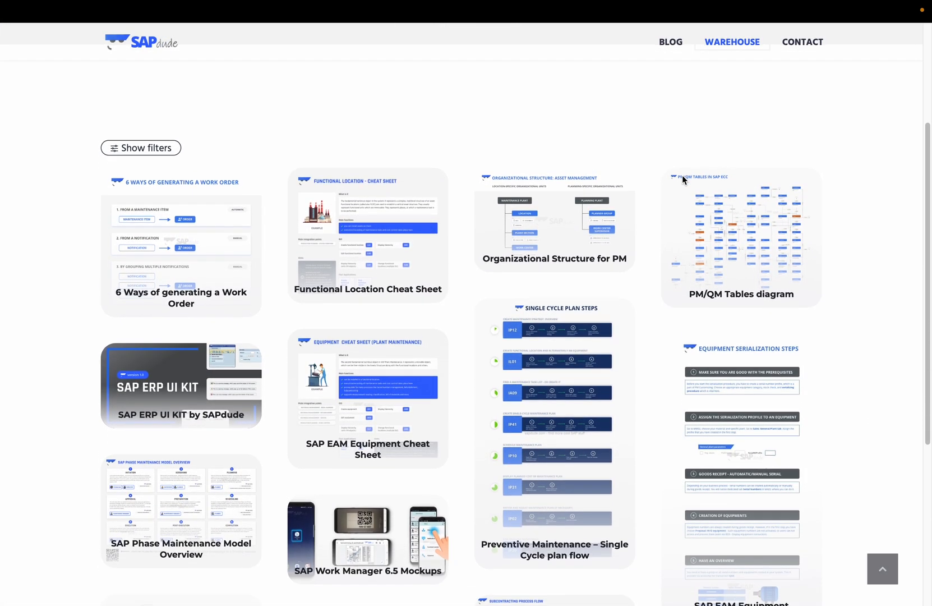
scroll(682, 179, "down", 3)
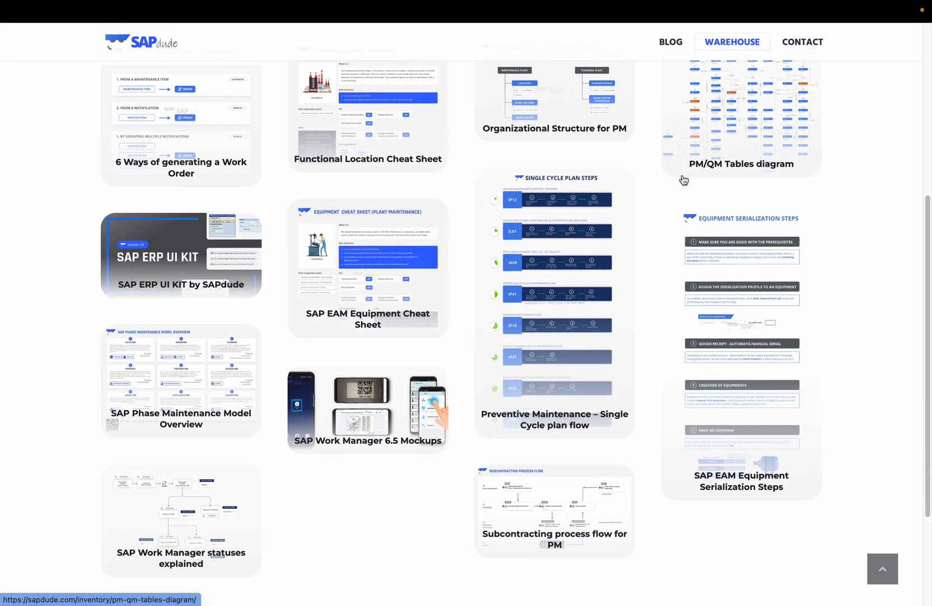
scroll(683, 180, "down", 3)
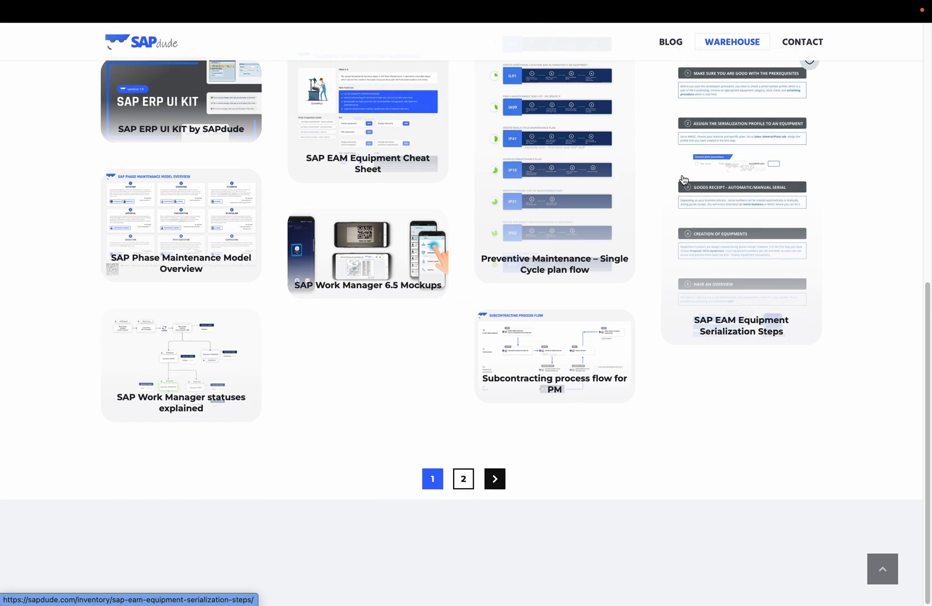
scroll(684, 180, "up", 10)
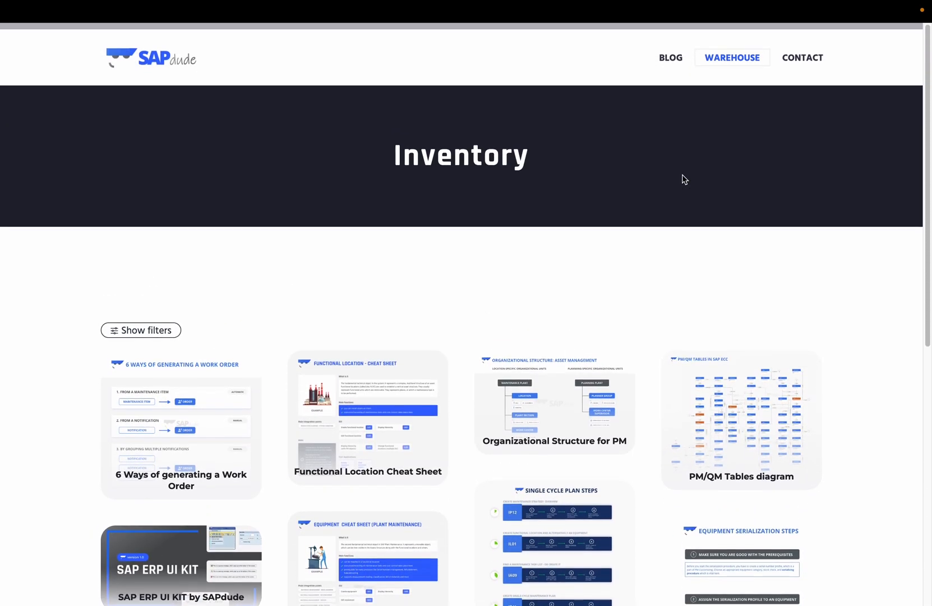
left_click(176, 57)
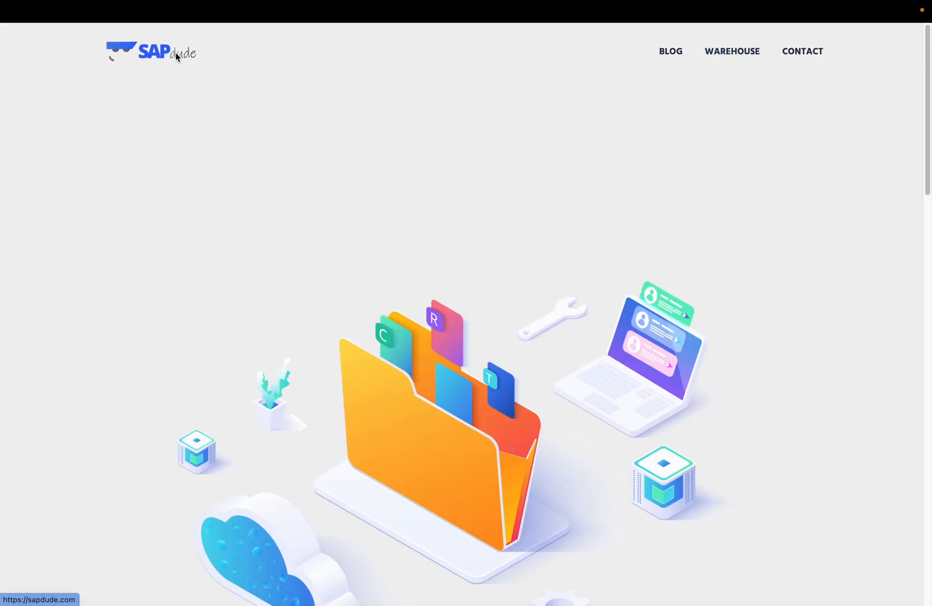